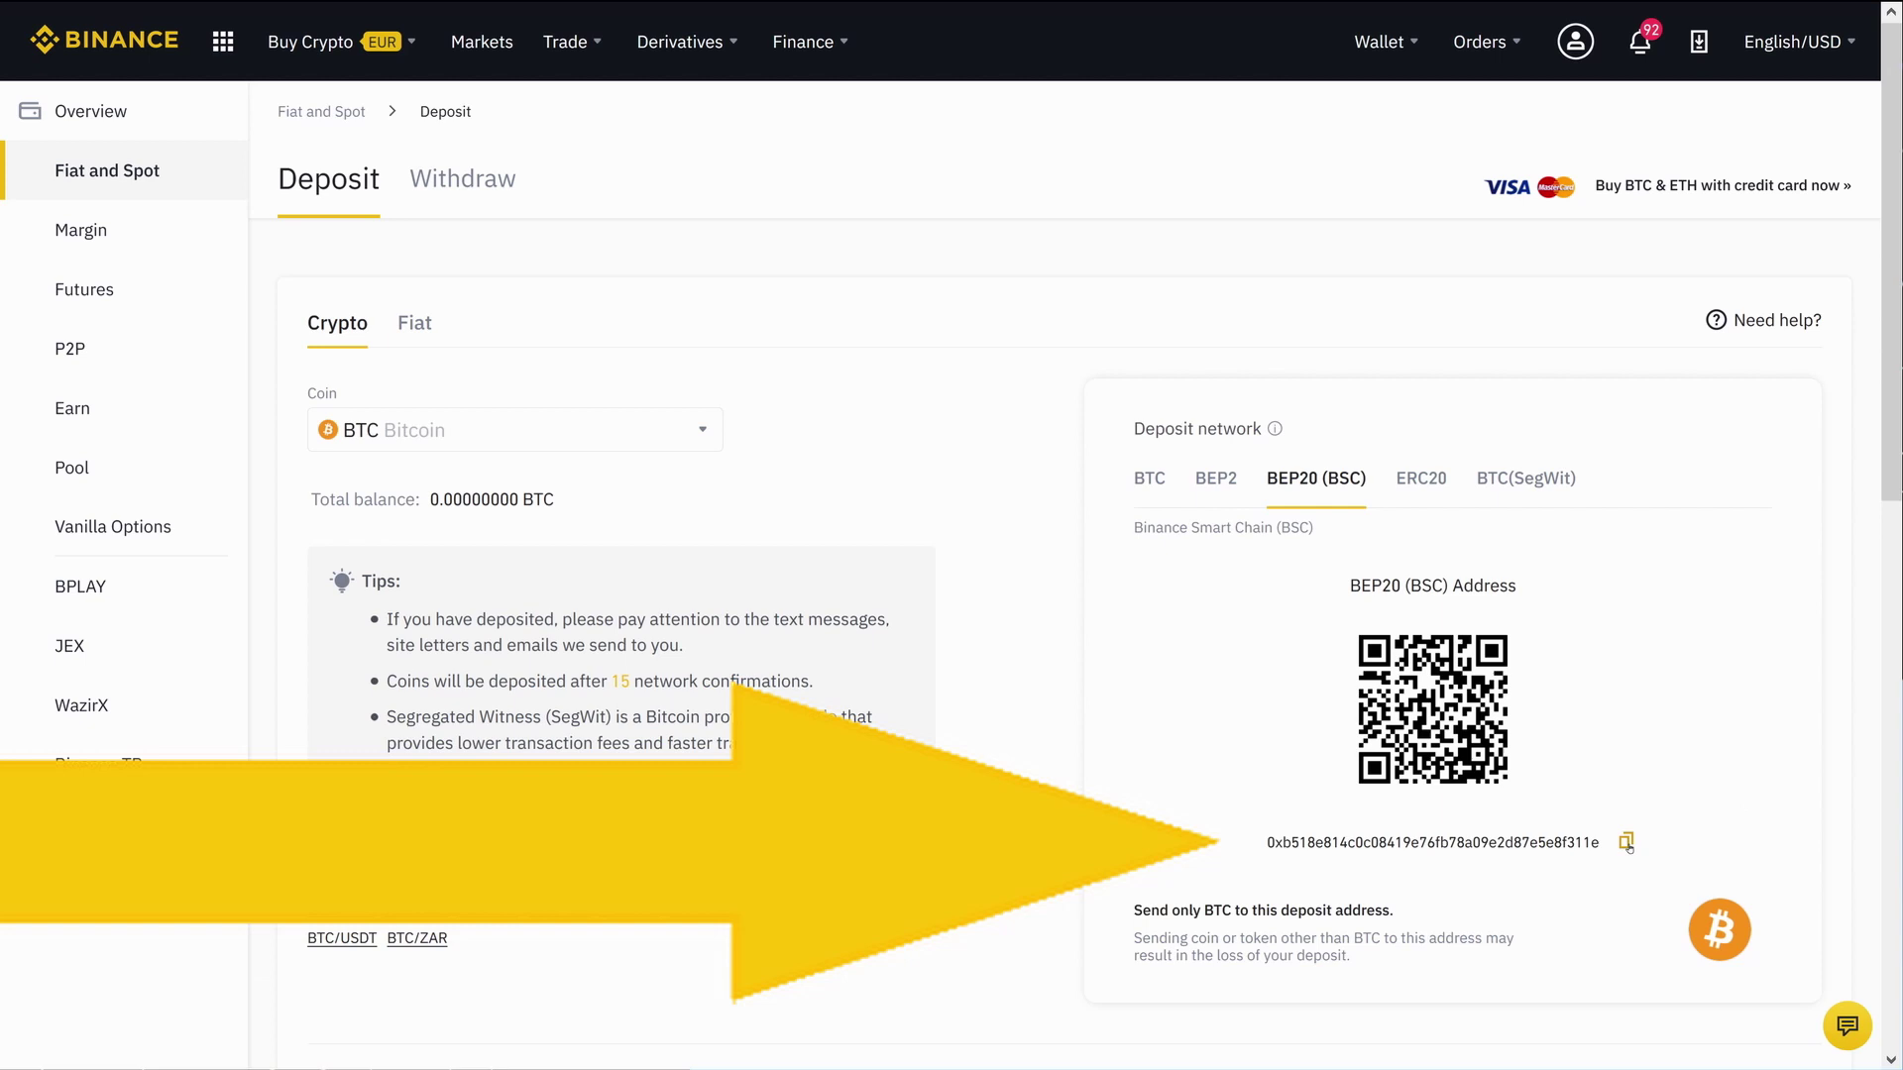
In MyEtherWallet, fill in a send transaction for the entire BBTC balance to the copied Binance BEP20 (BSC) deposit address.
click(905, 22)
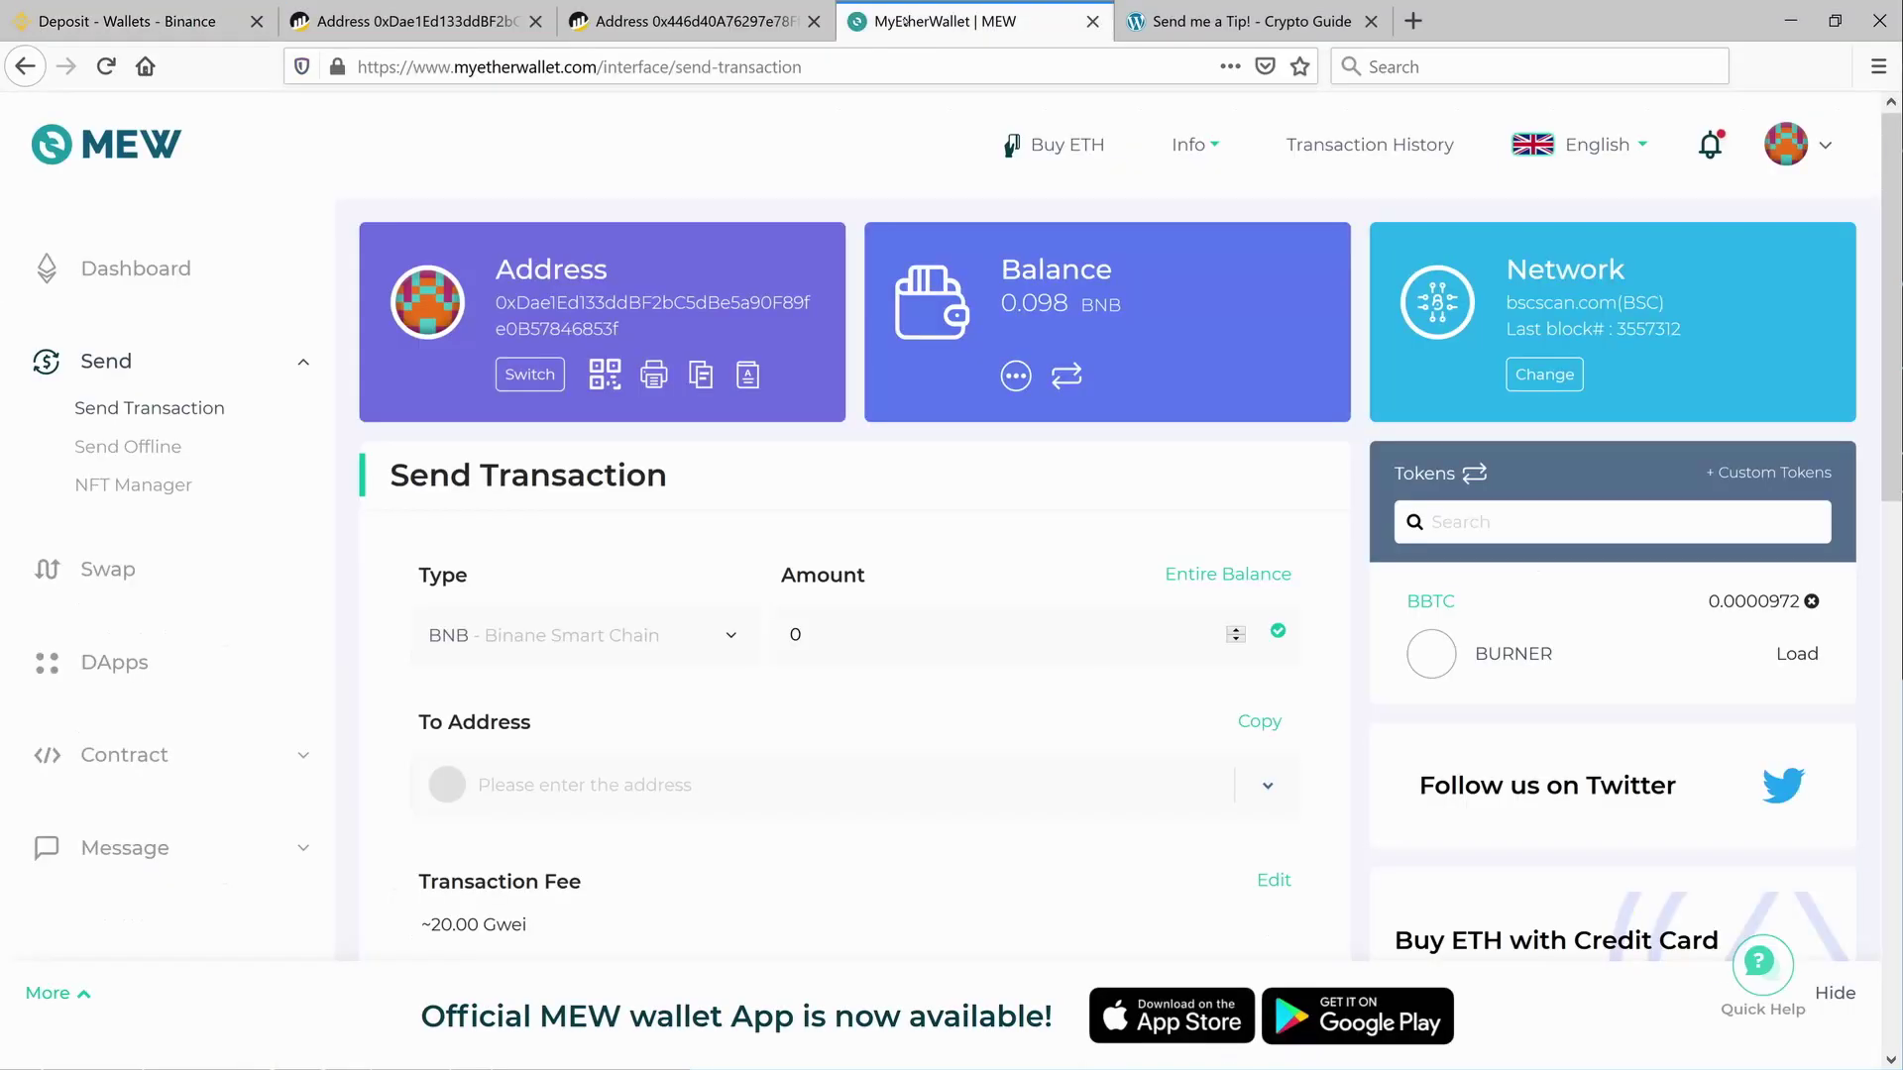
key(F11)
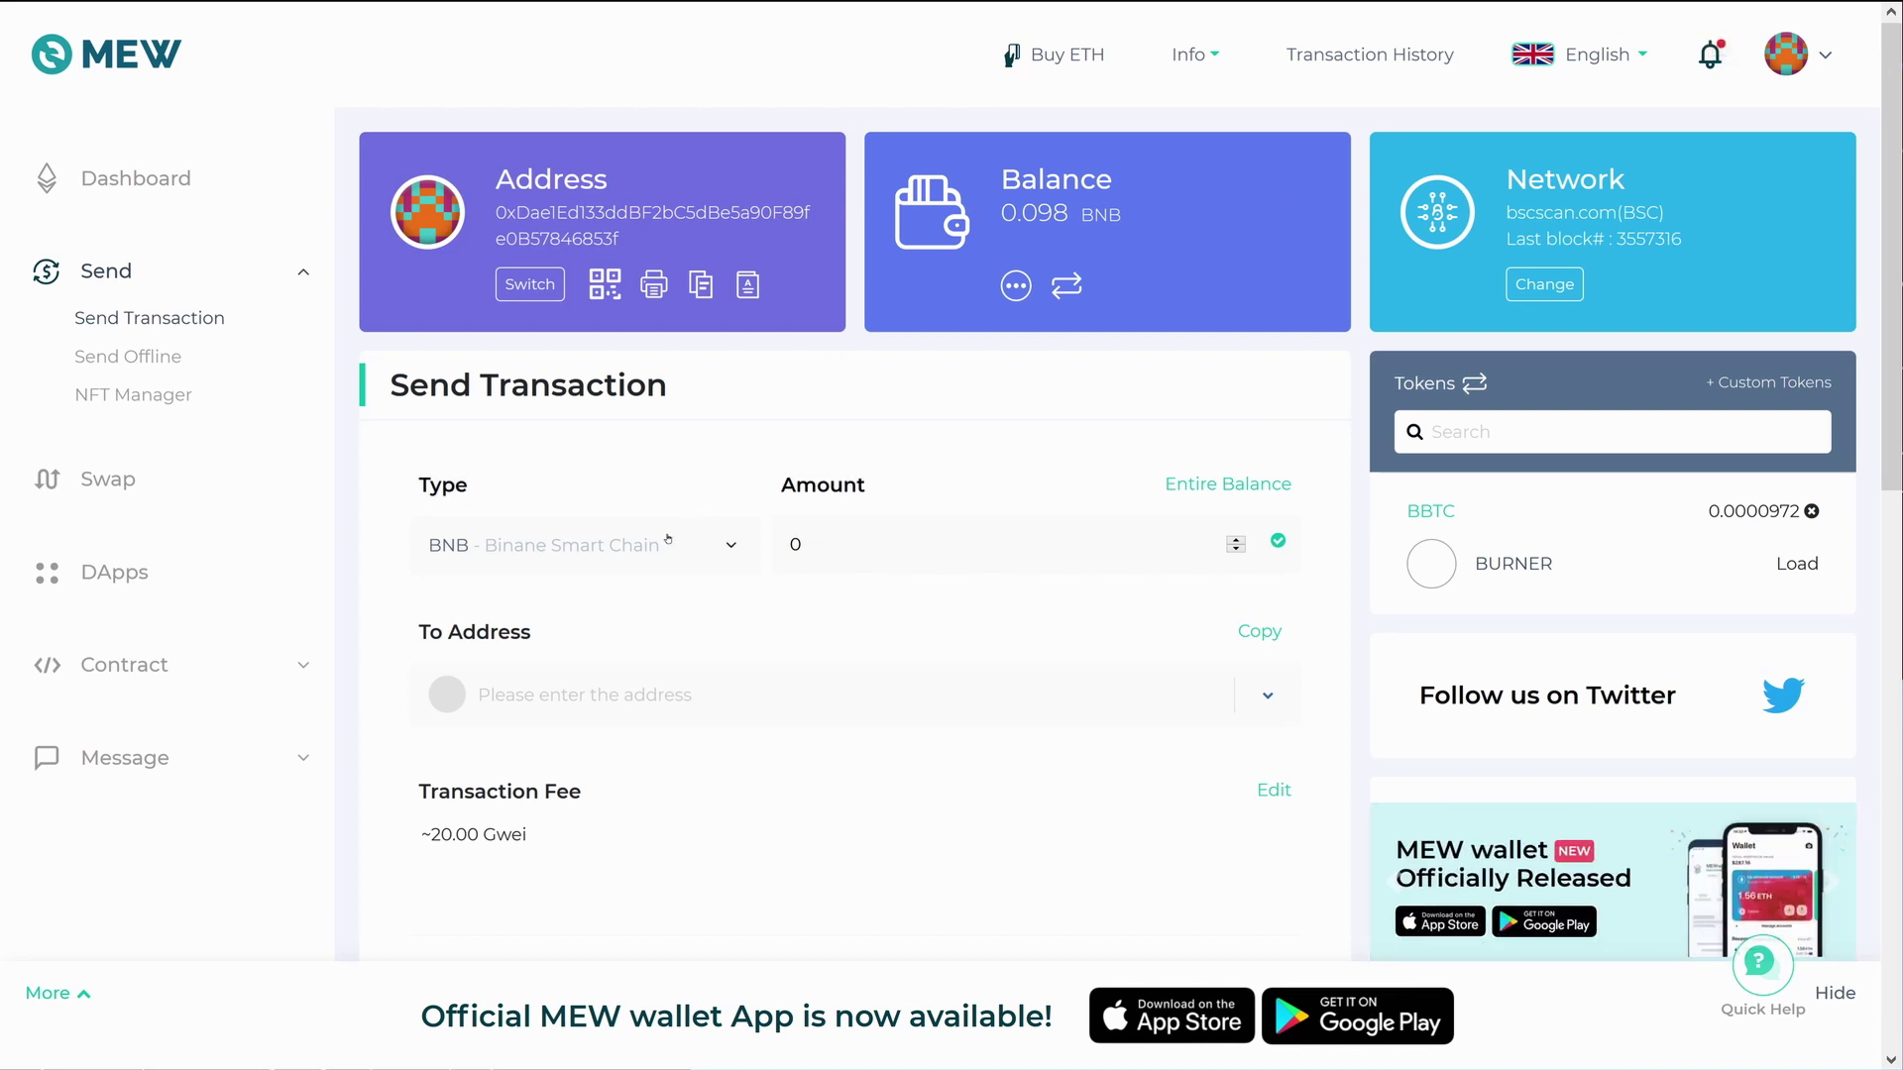
click(575, 545)
click(529, 701)
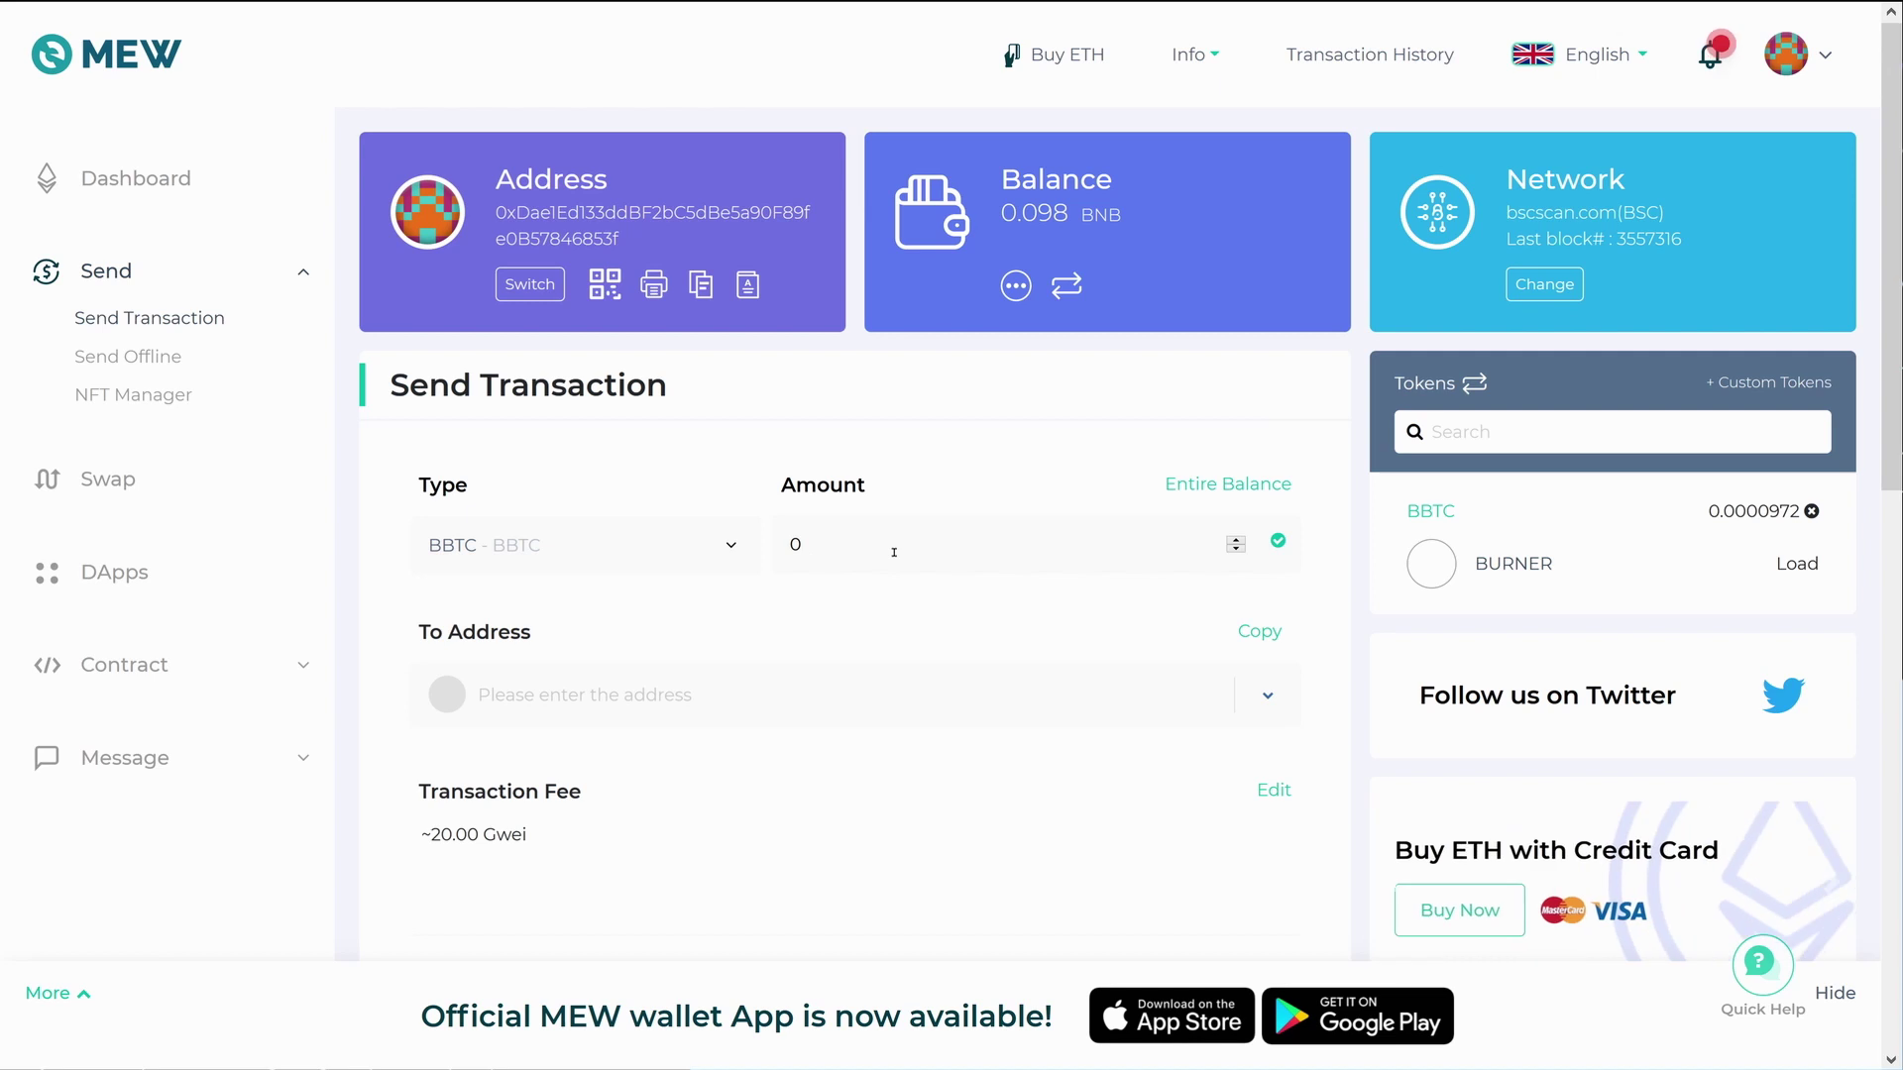
click(1206, 484)
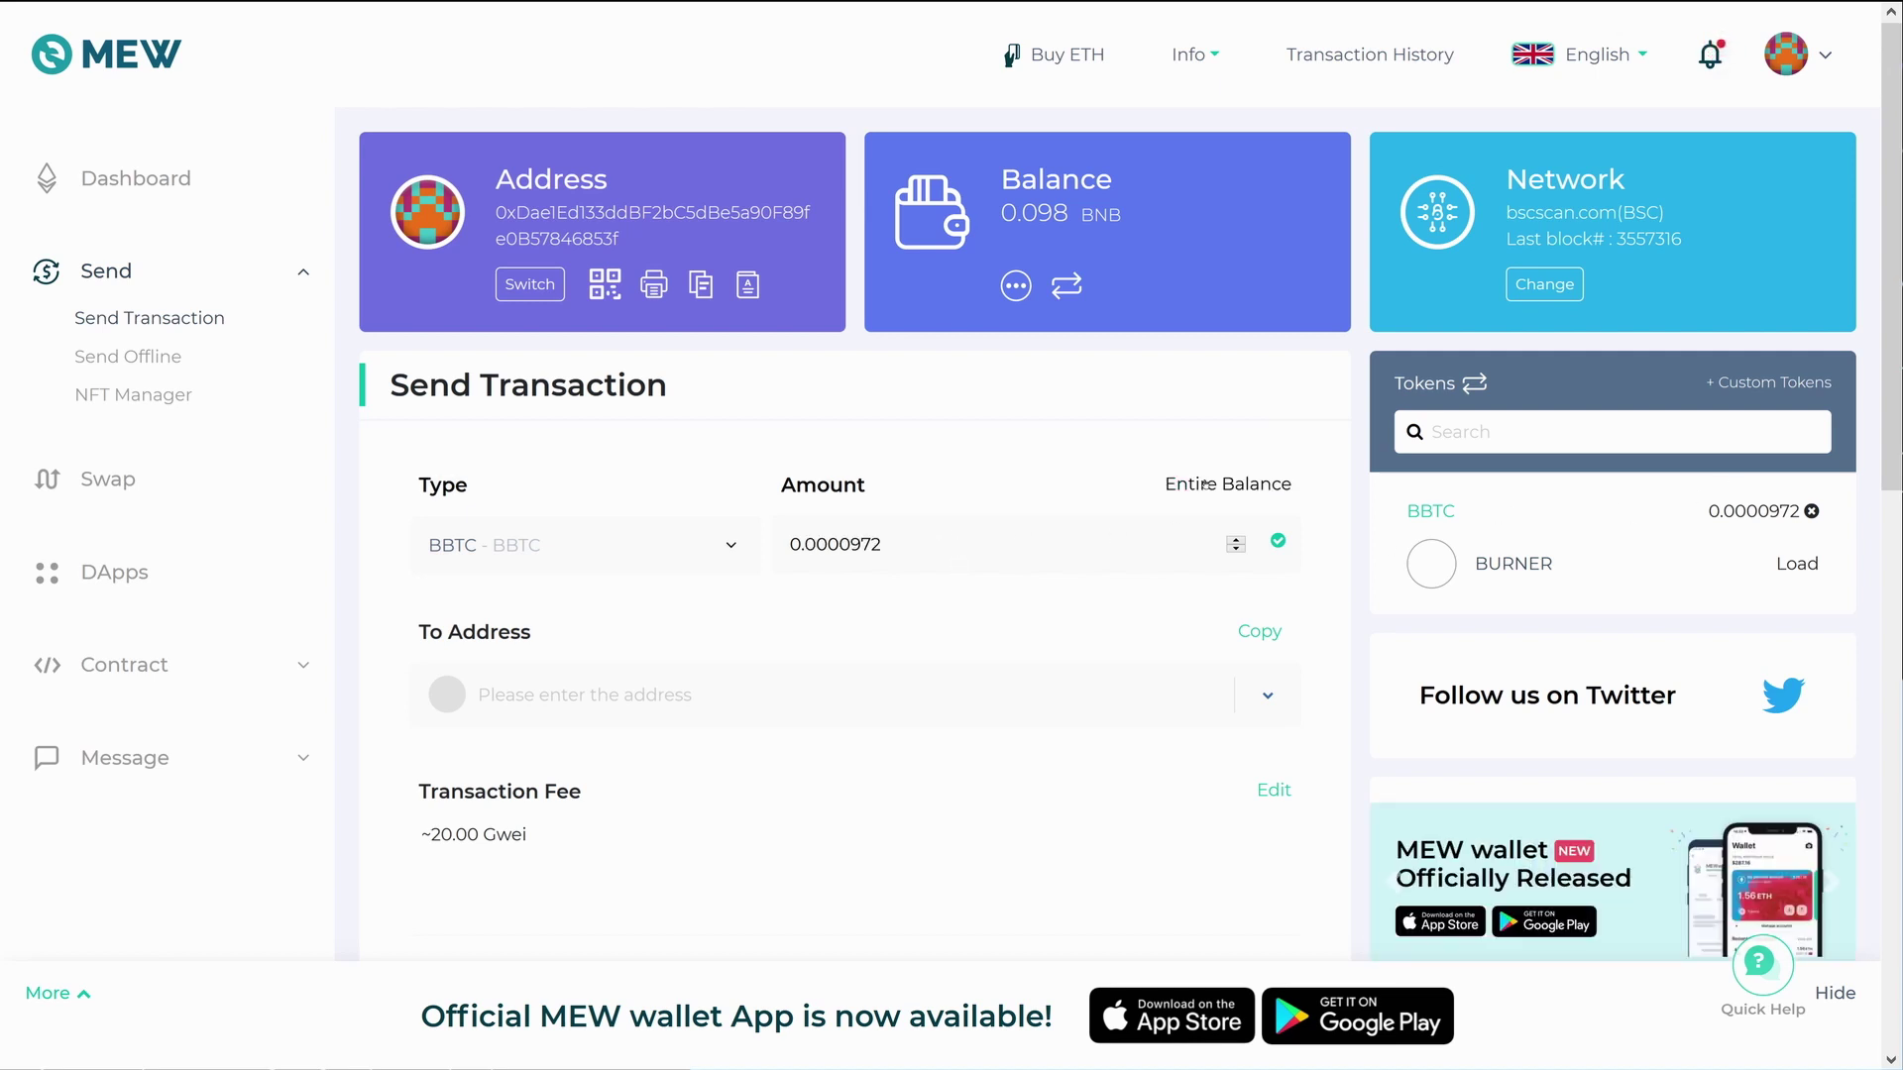
click(948, 697)
key(ctrl+v)
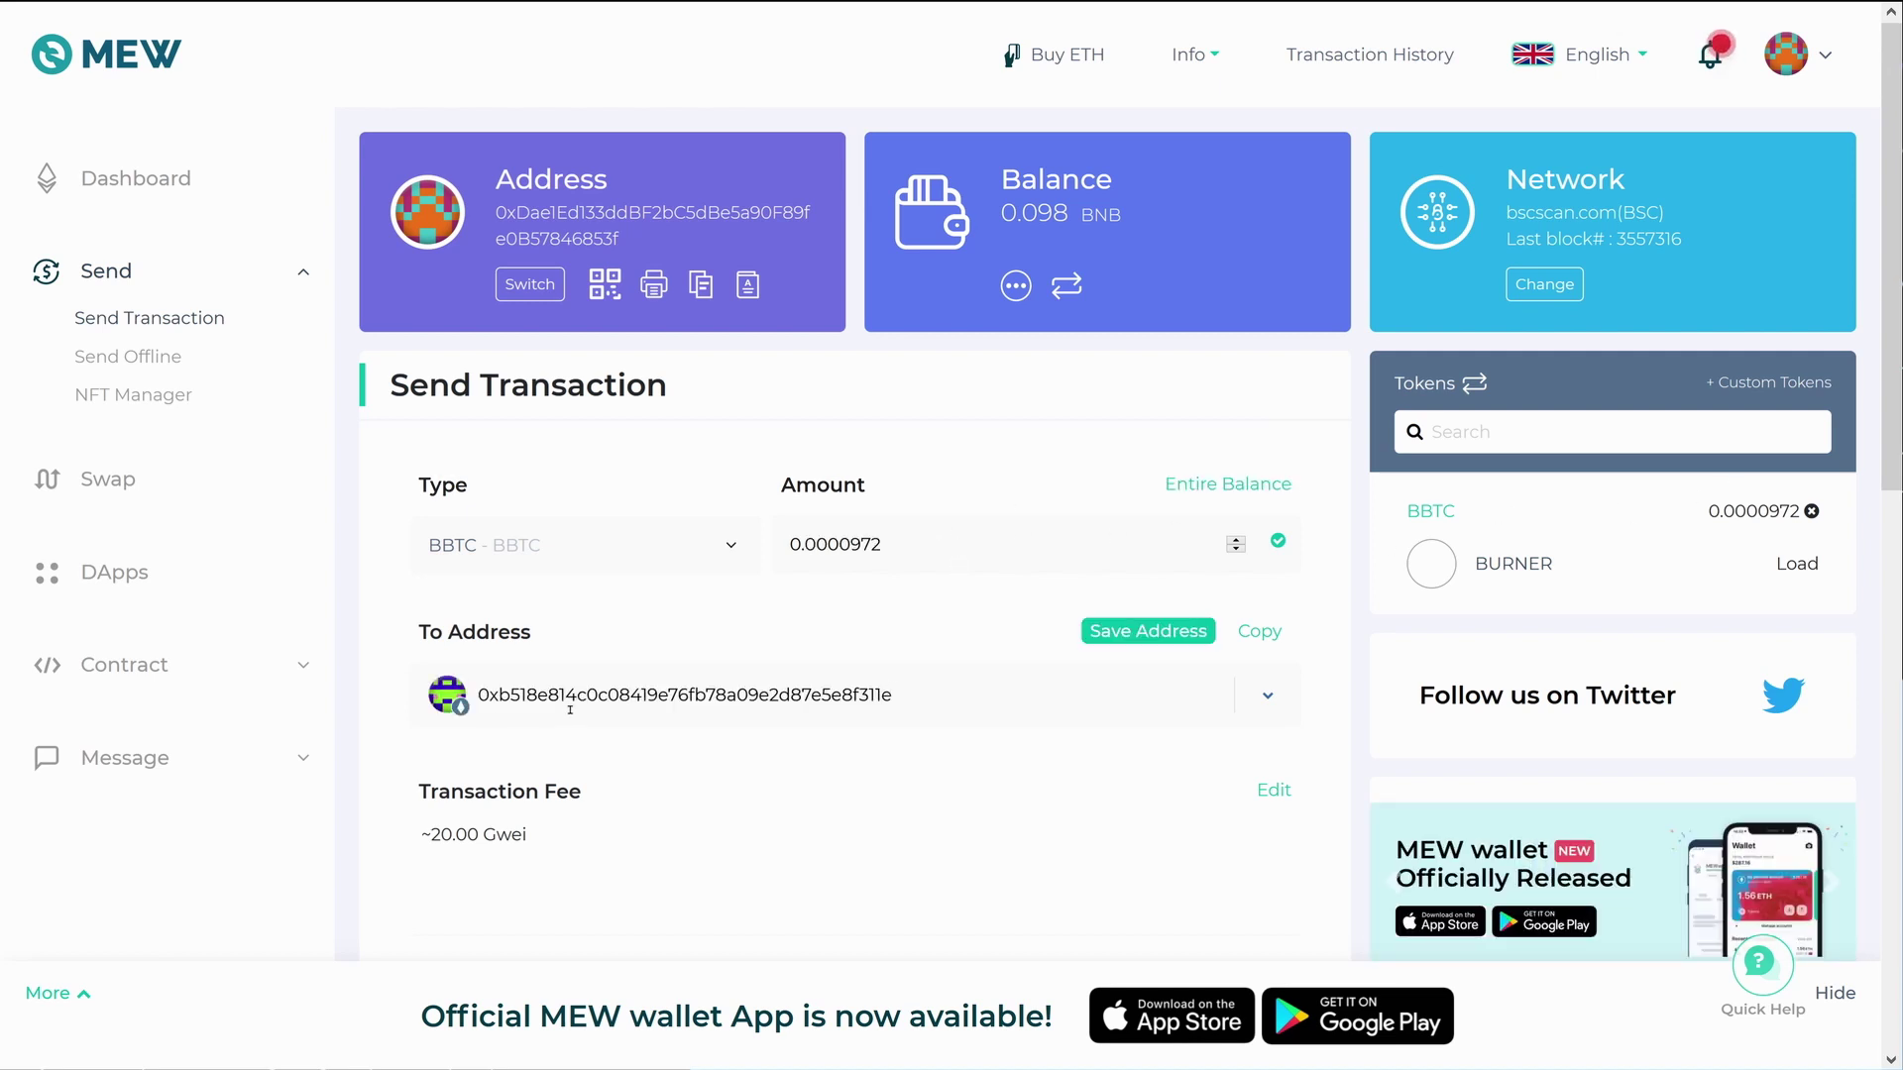
Submit the BBTC send transaction and approve it in the confirmation dialog.
scroll(948, 700, down, 5)
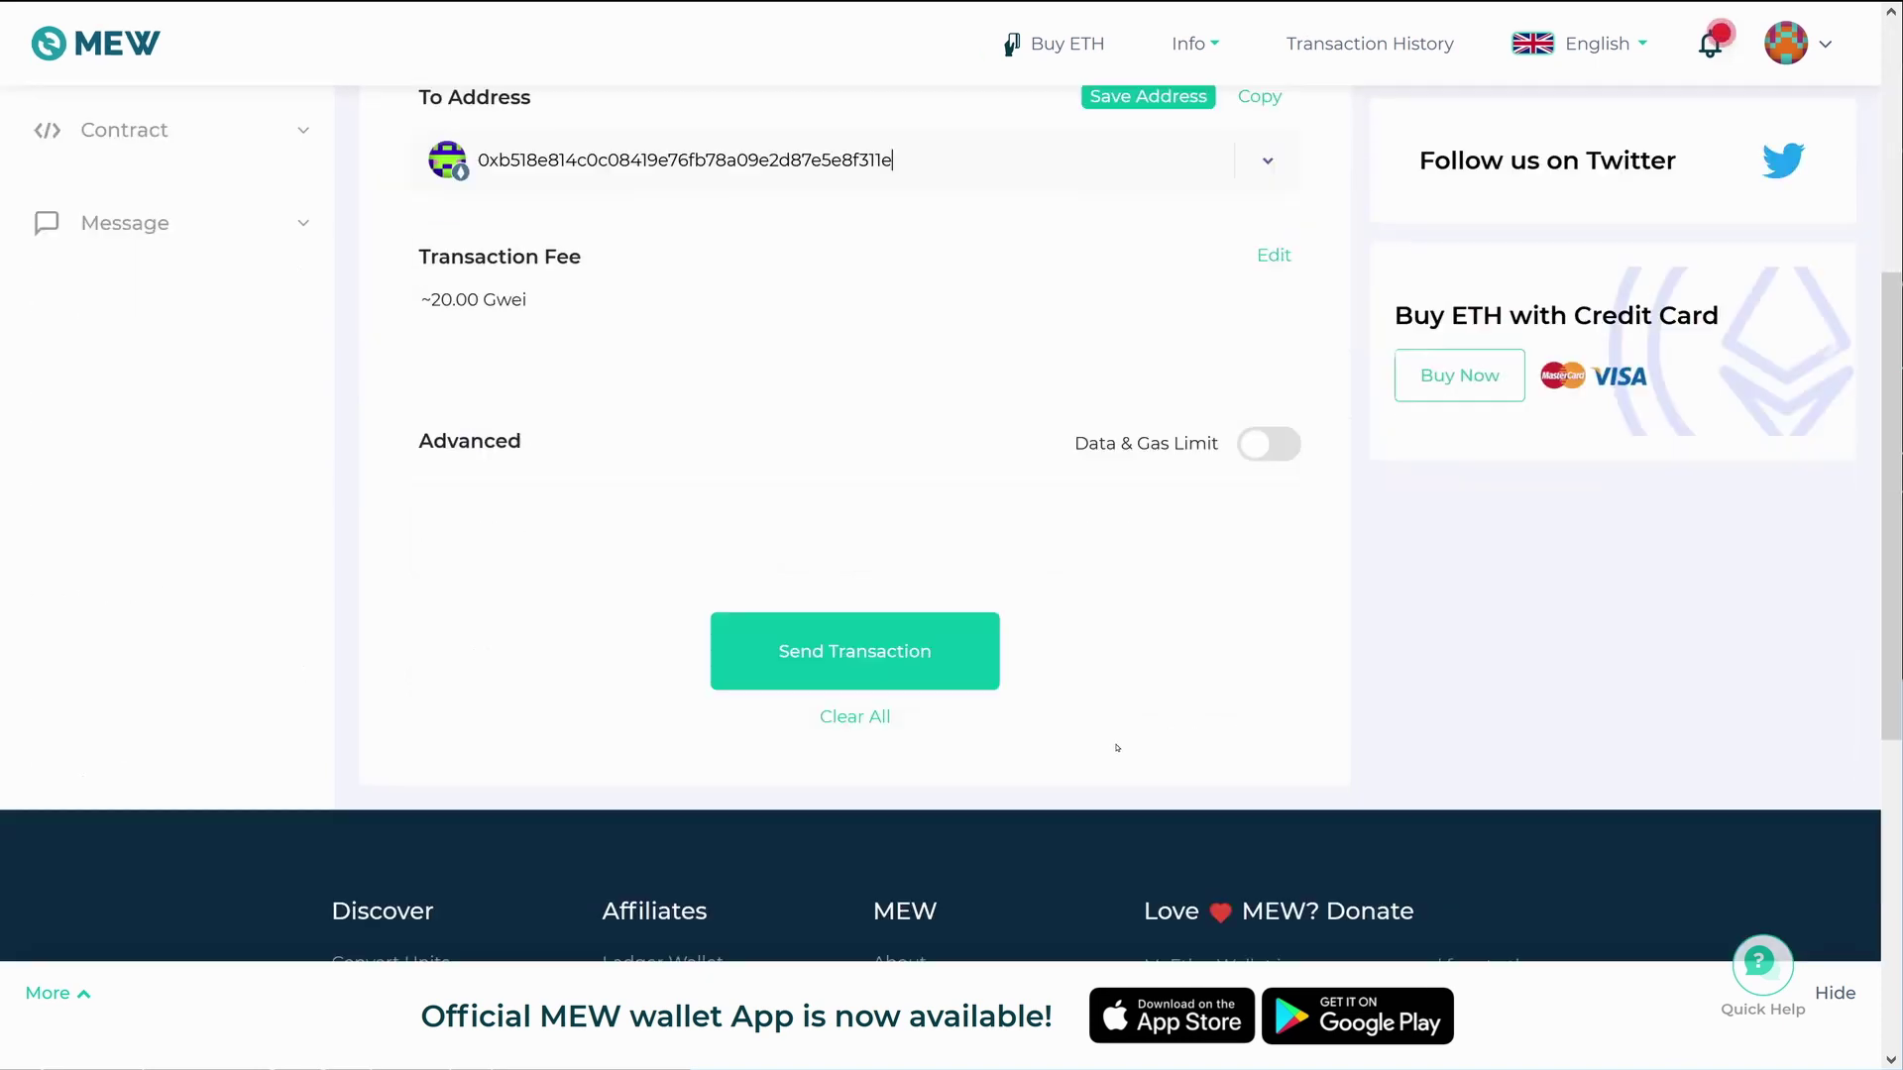
click(906, 663)
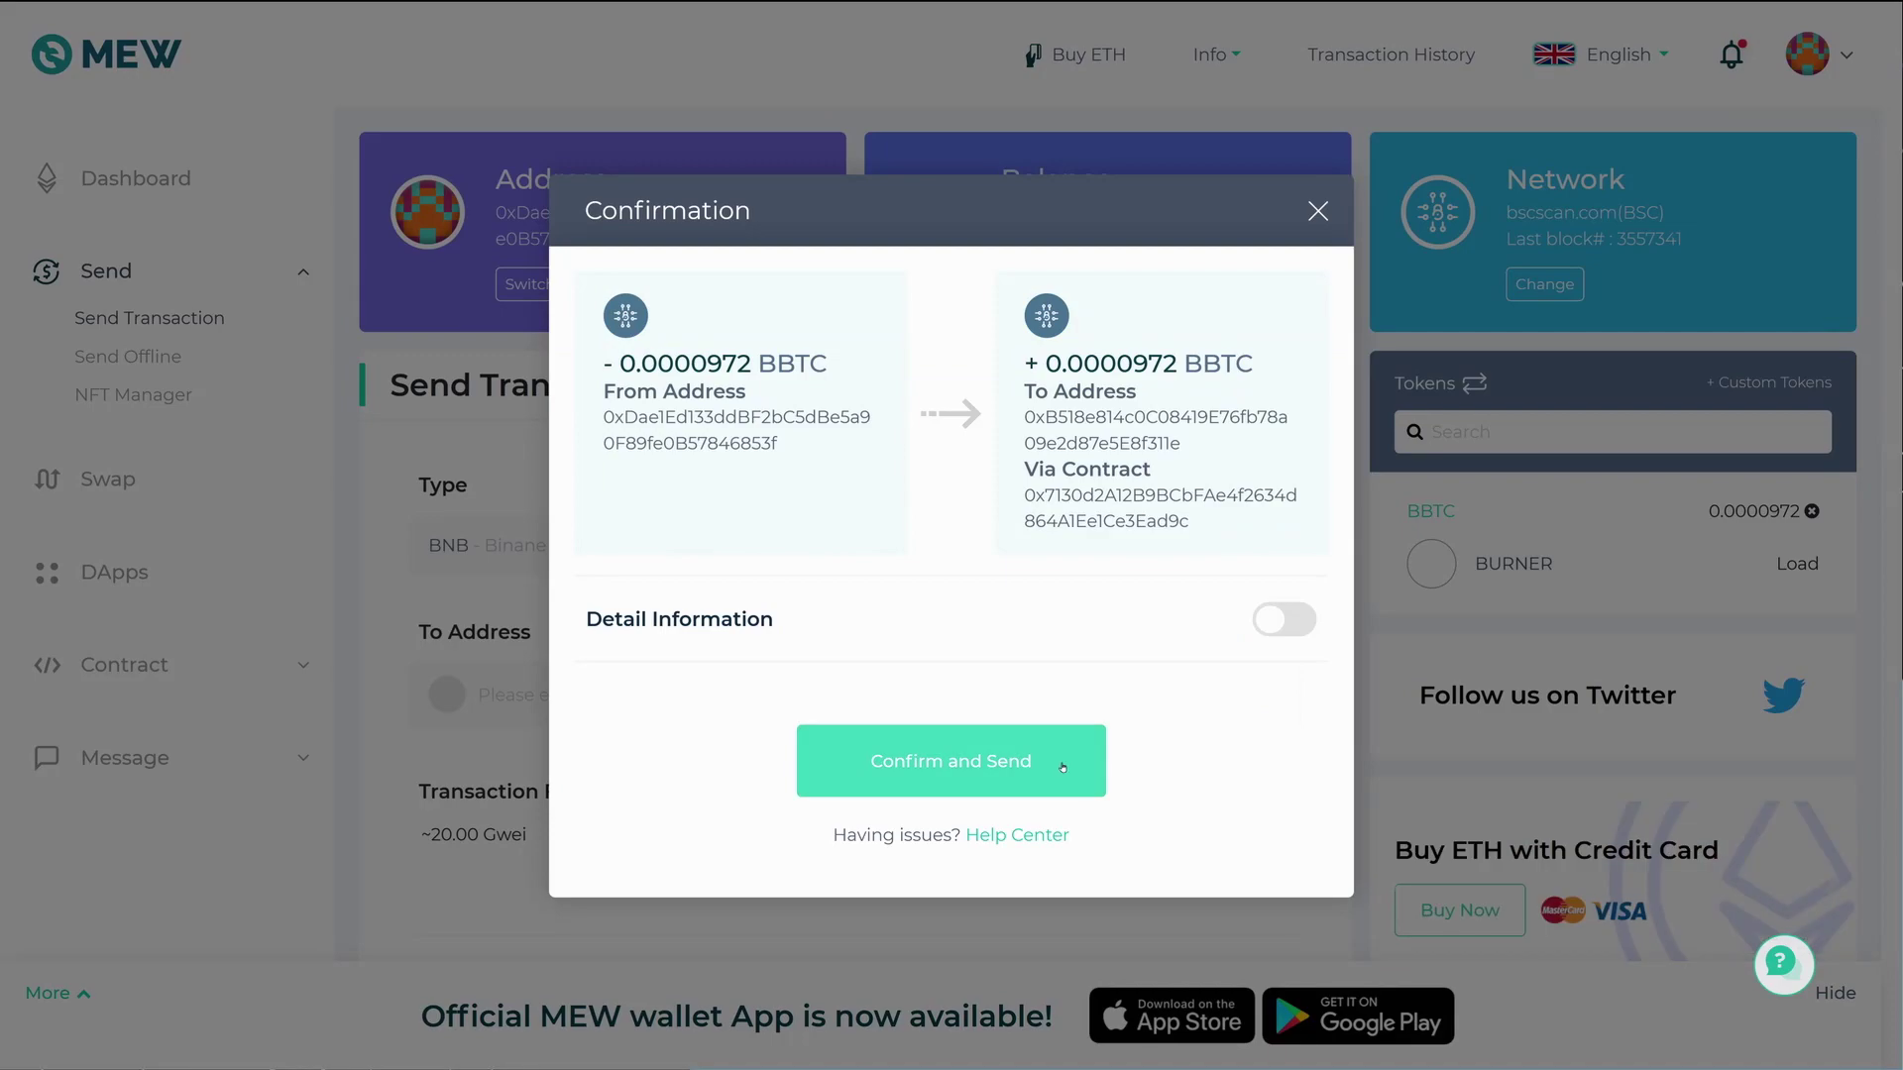
click(1080, 765)
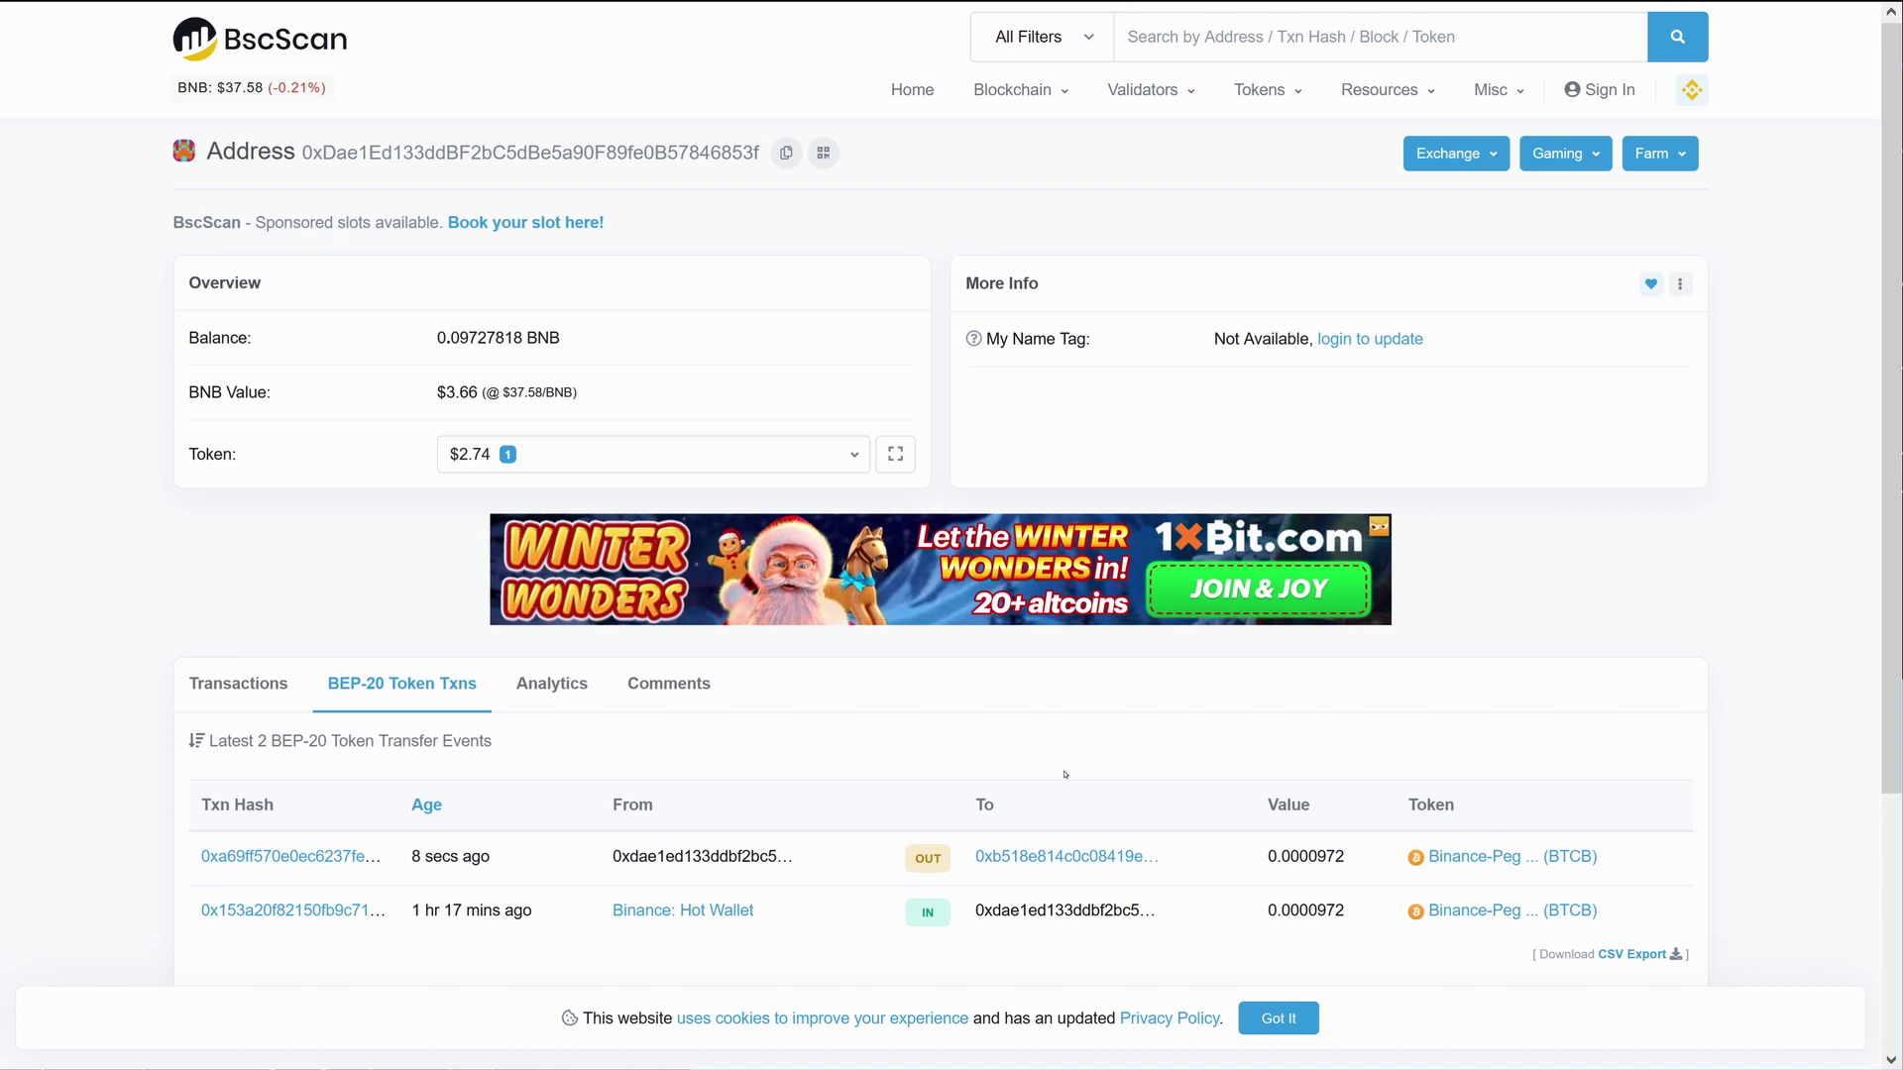
Refresh the wallet's BEP-20 token transfers on BscScan to check the outgoing transaction, and return to MyEtherWallet.
key(F5)
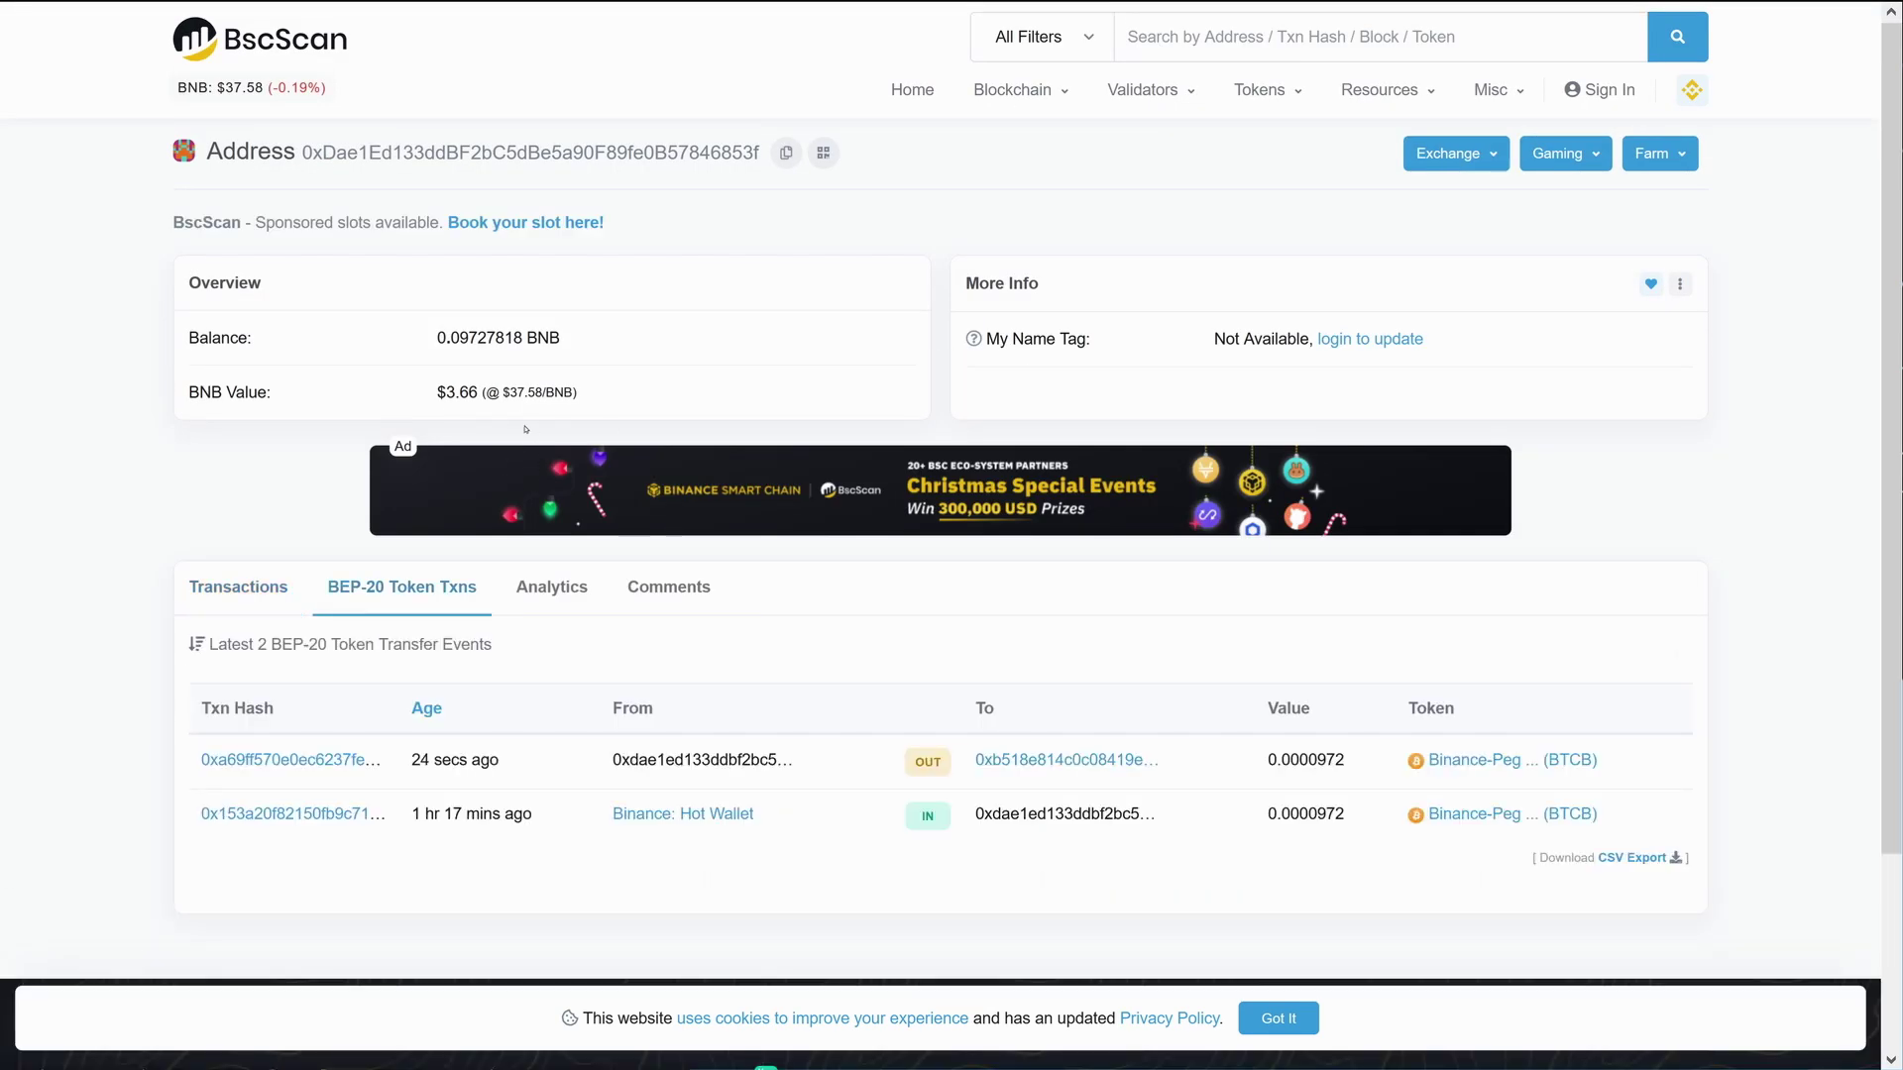
mouse_move(353, 3)
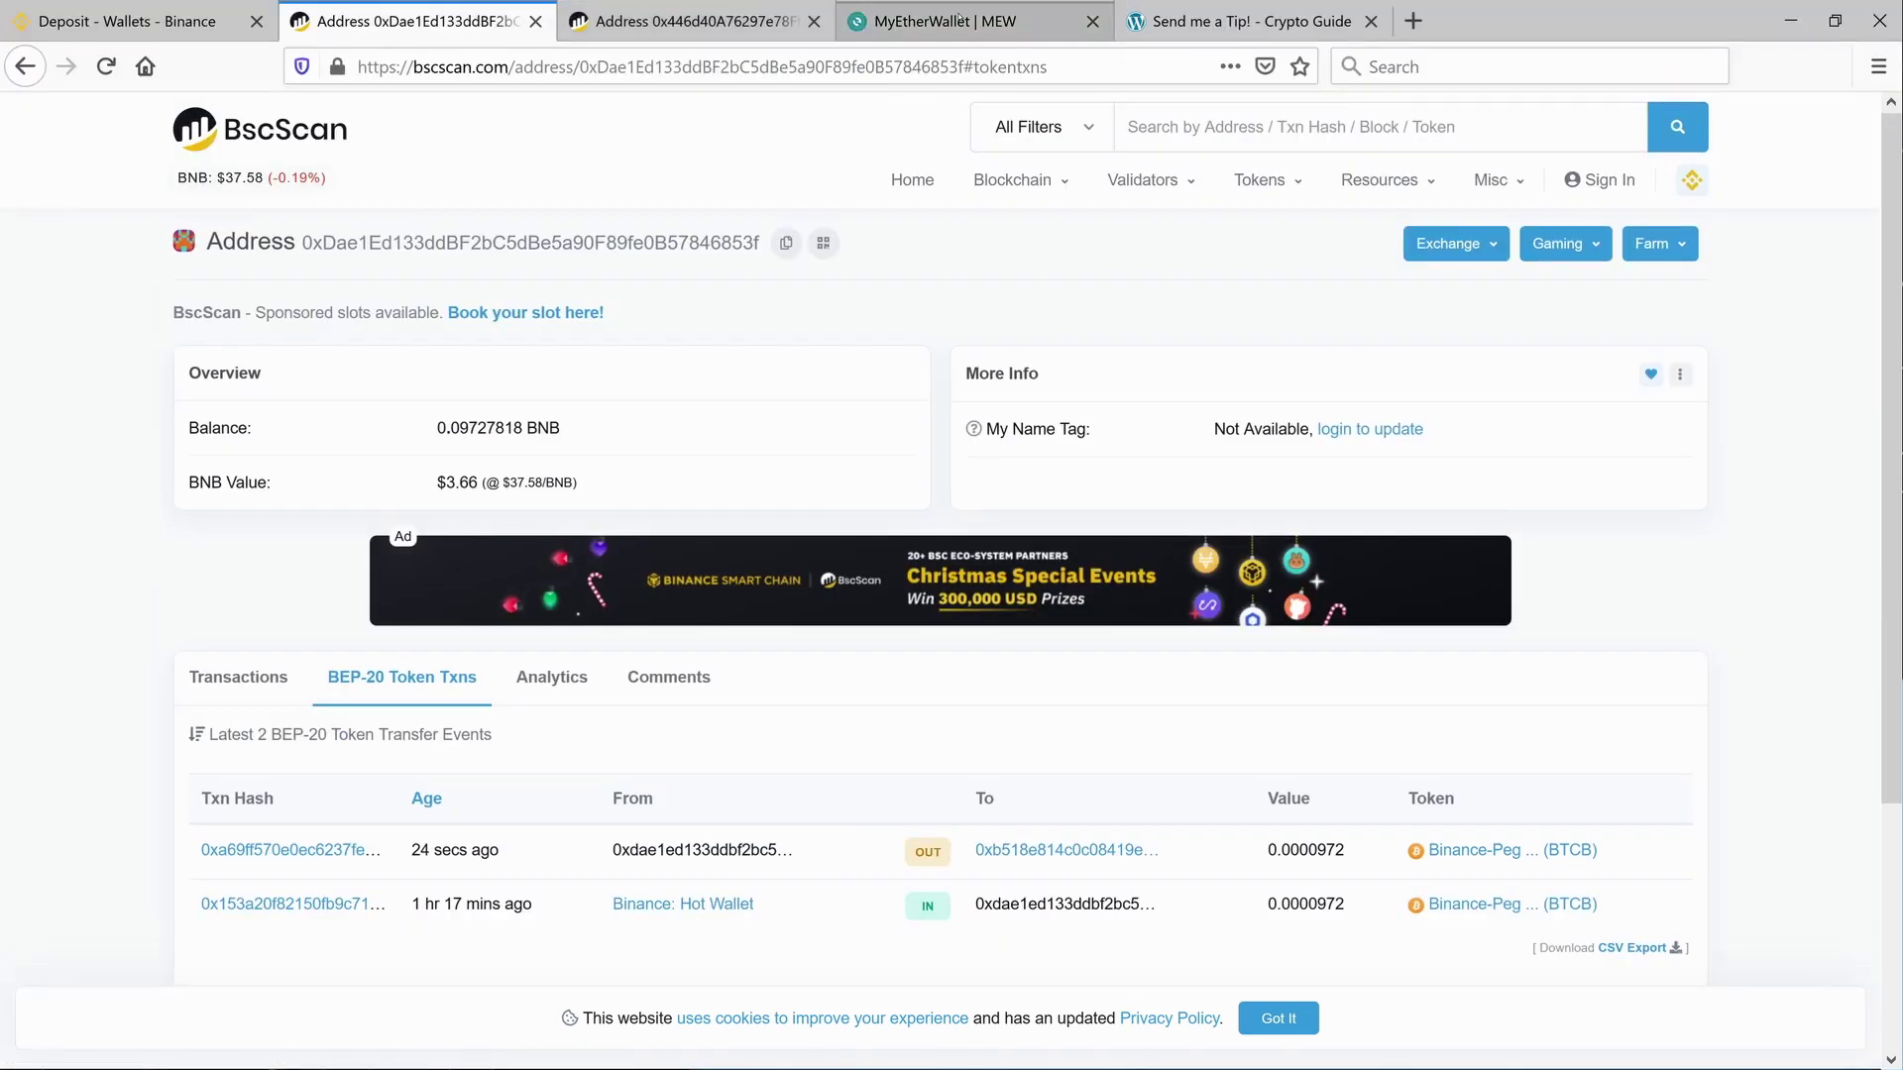
click(996, 20)
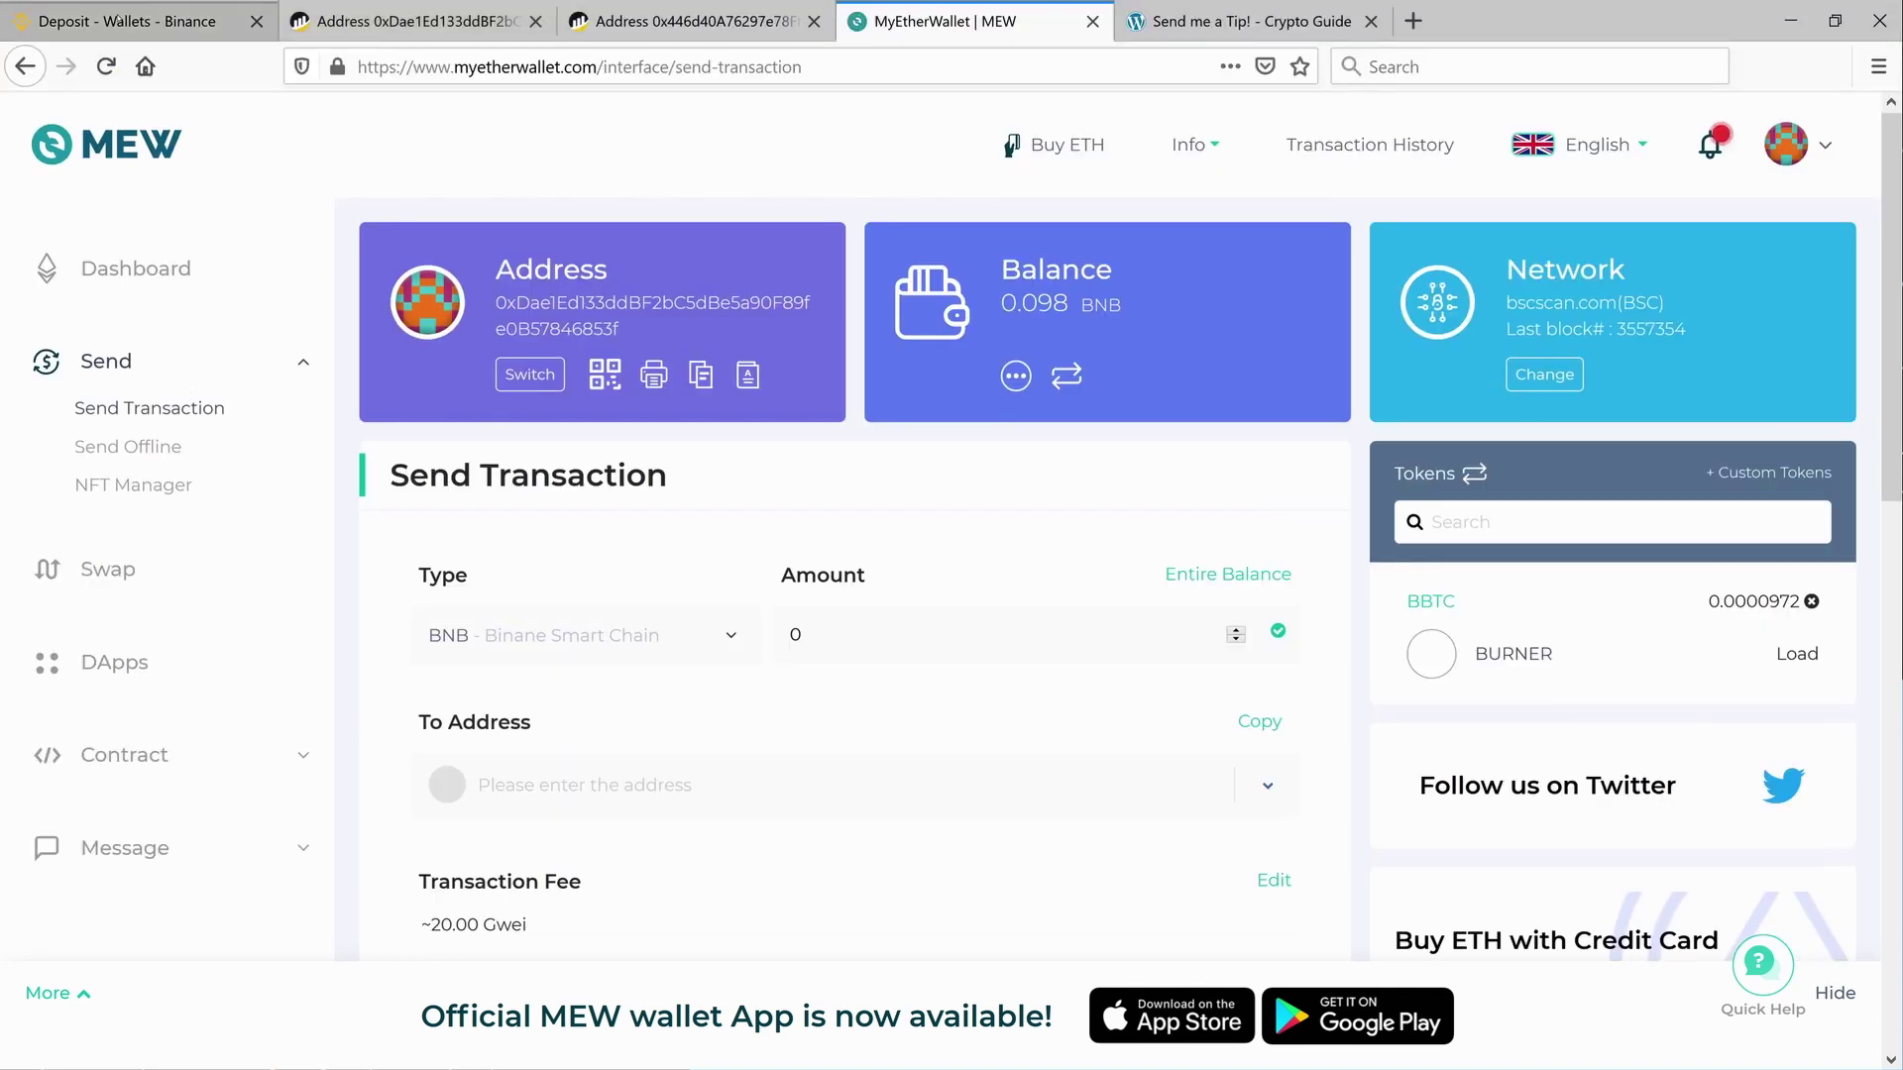
On the Binance deposit page, choose BNB with the BEP20 (BSC) network and copy its deposit address.
click(199, 18)
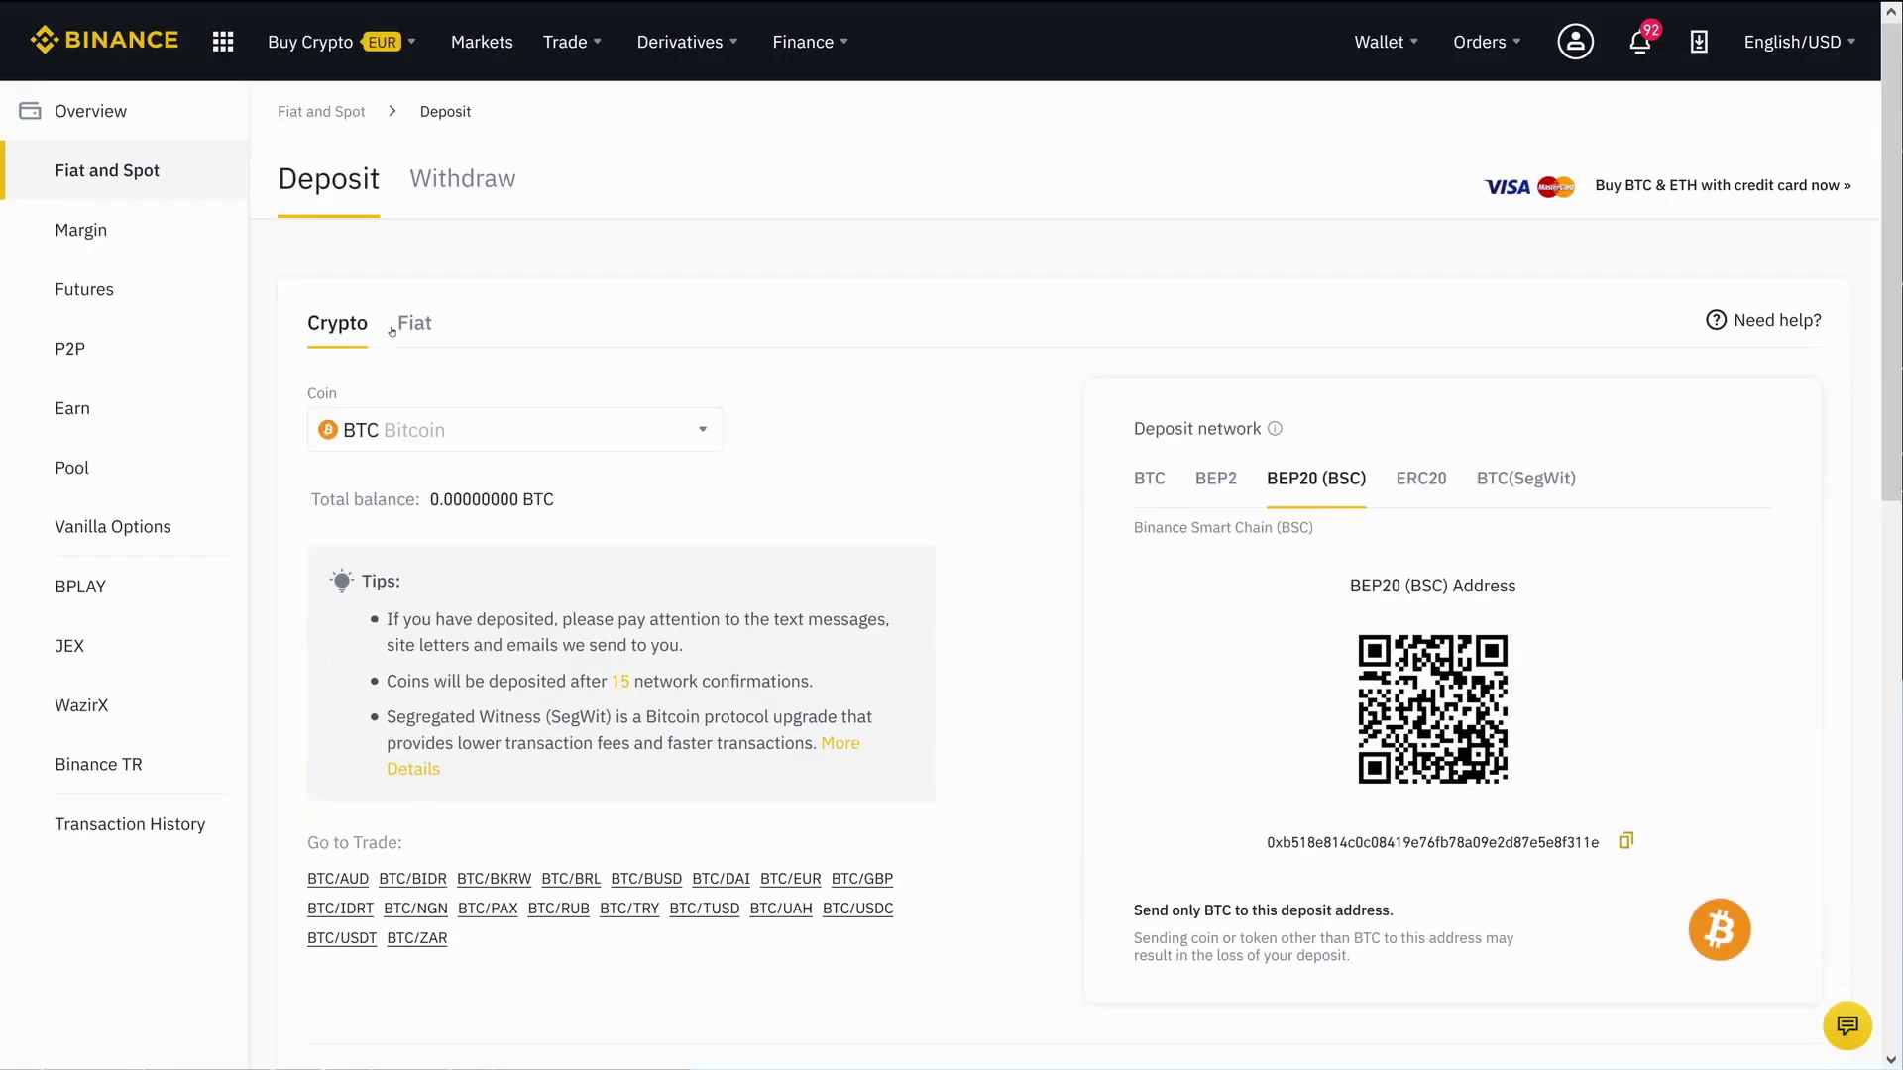
click(408, 434)
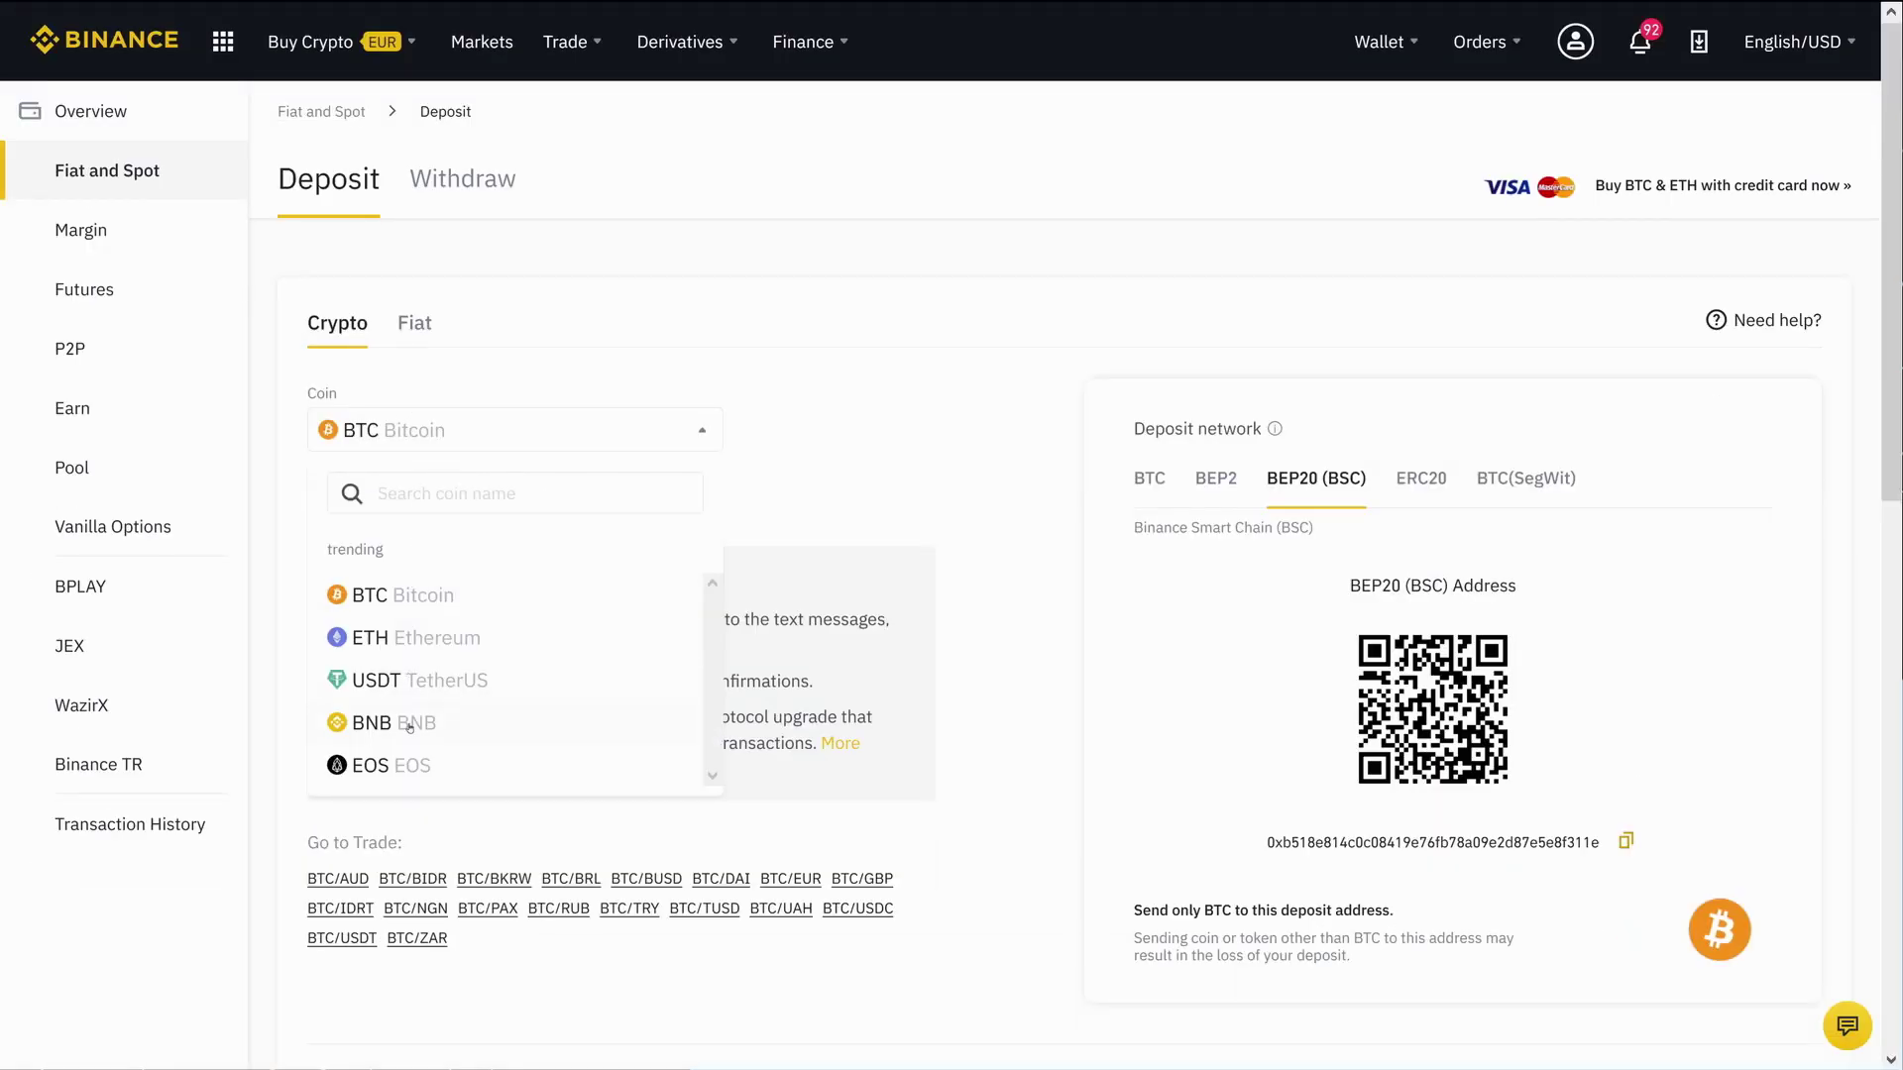
click(410, 729)
click(1037, 656)
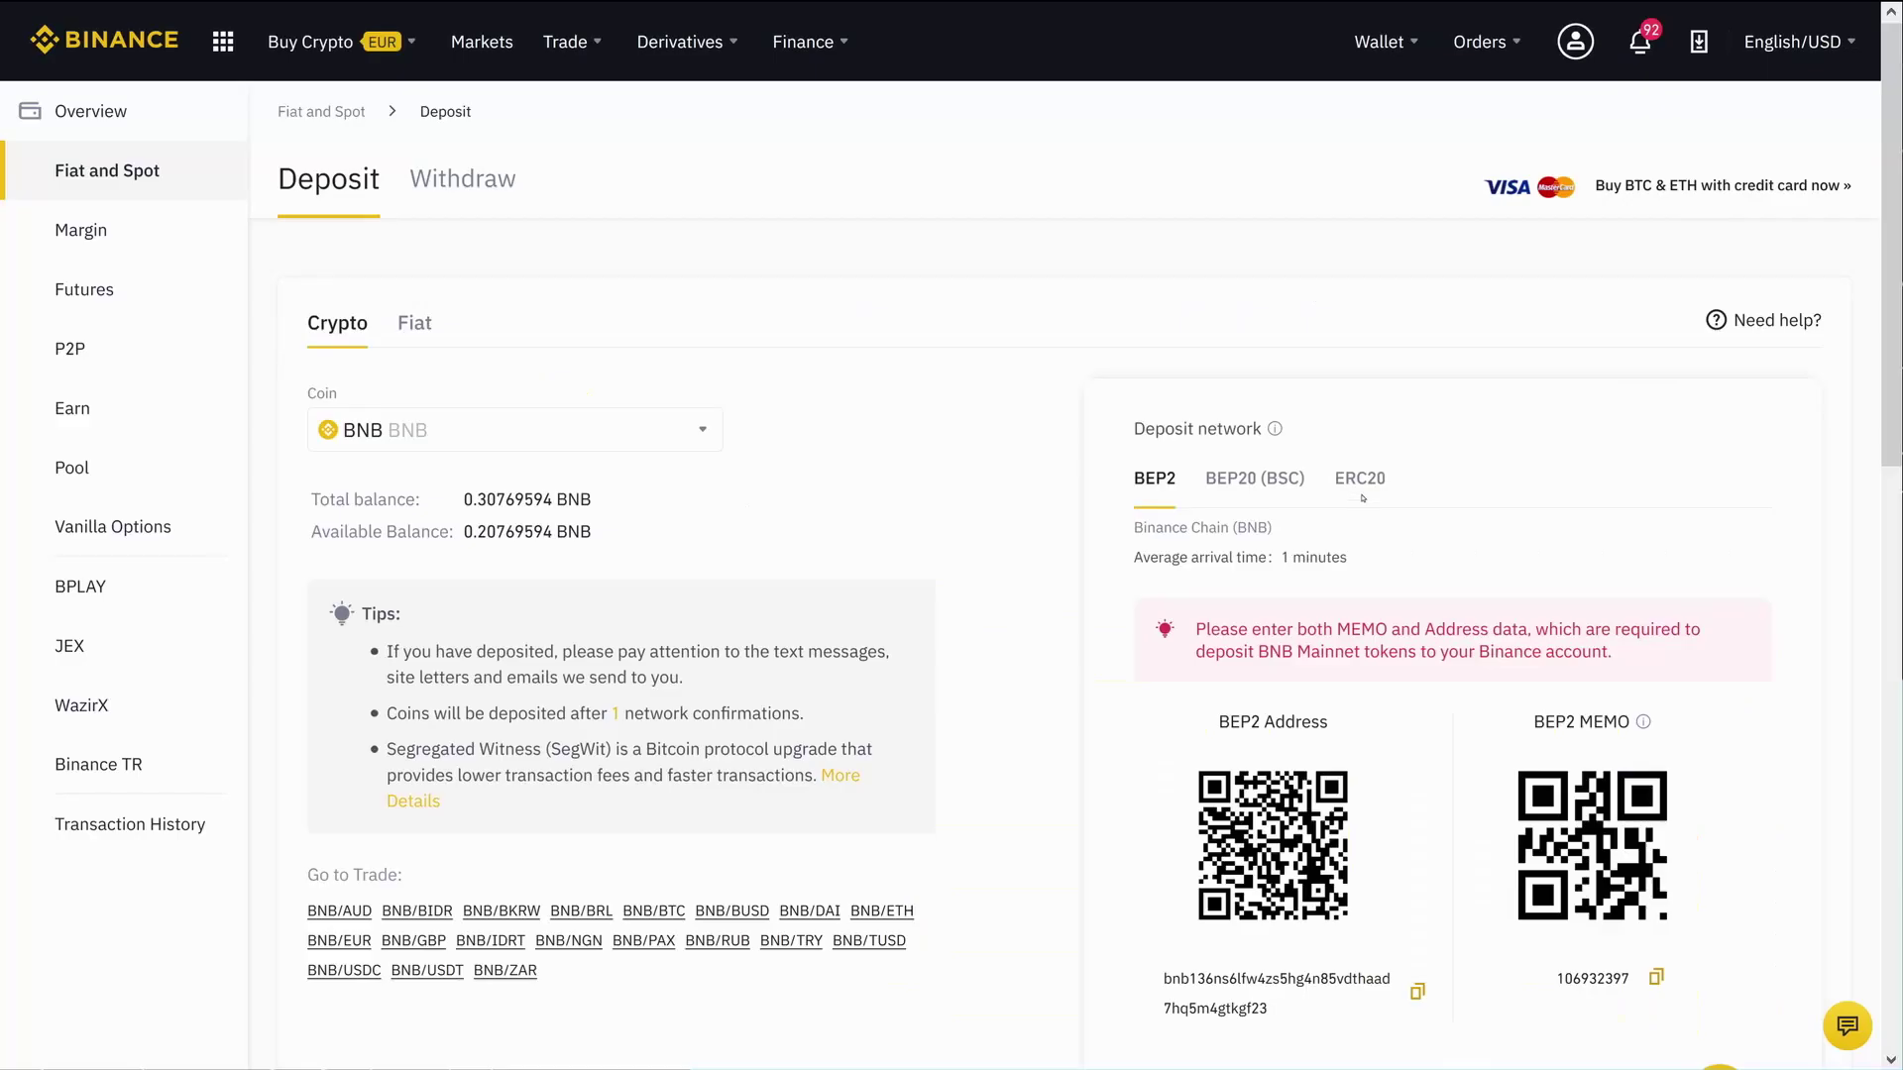
click(1265, 478)
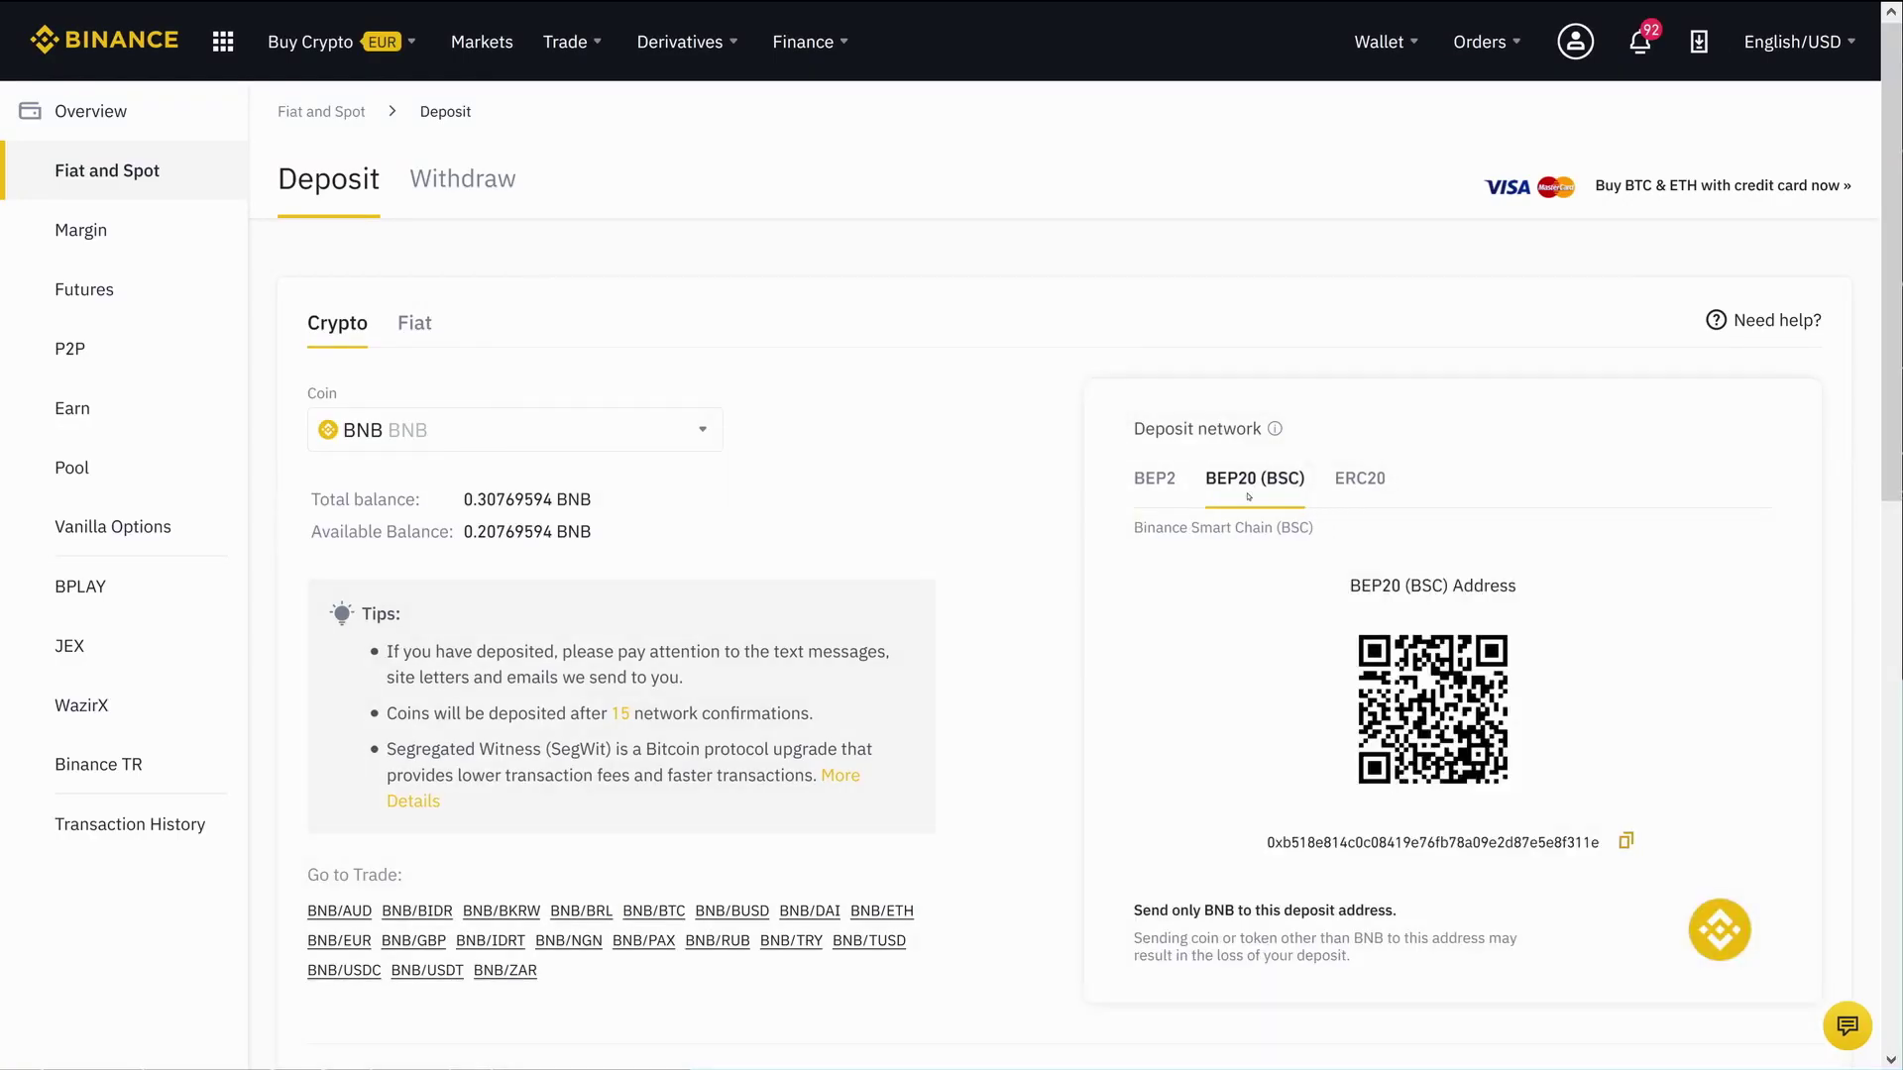
click(1625, 840)
Switch to the BscScan page of the second wallet address and show it full screen.
key(F11)
click(694, 21)
key(F11)
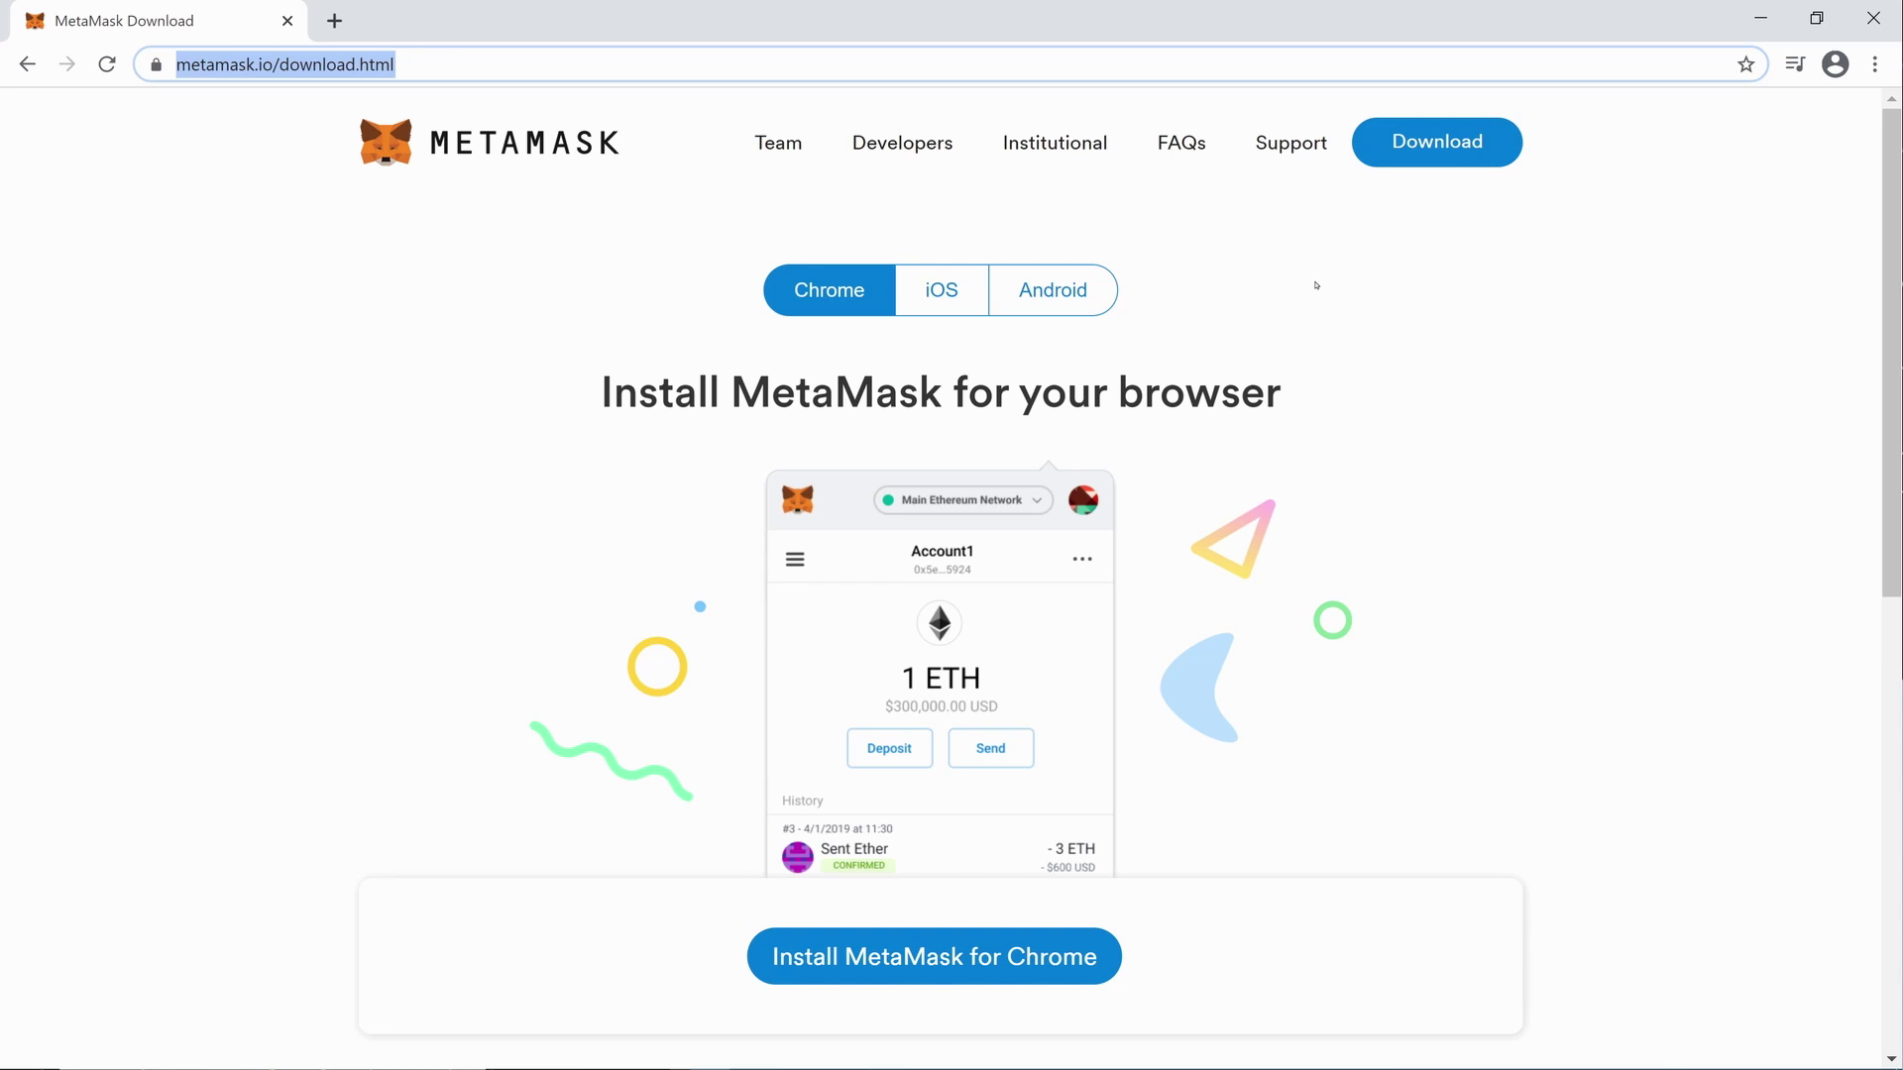
Install the MetaMask extension for Chrome from its Chrome Web Store page.
click(1016, 956)
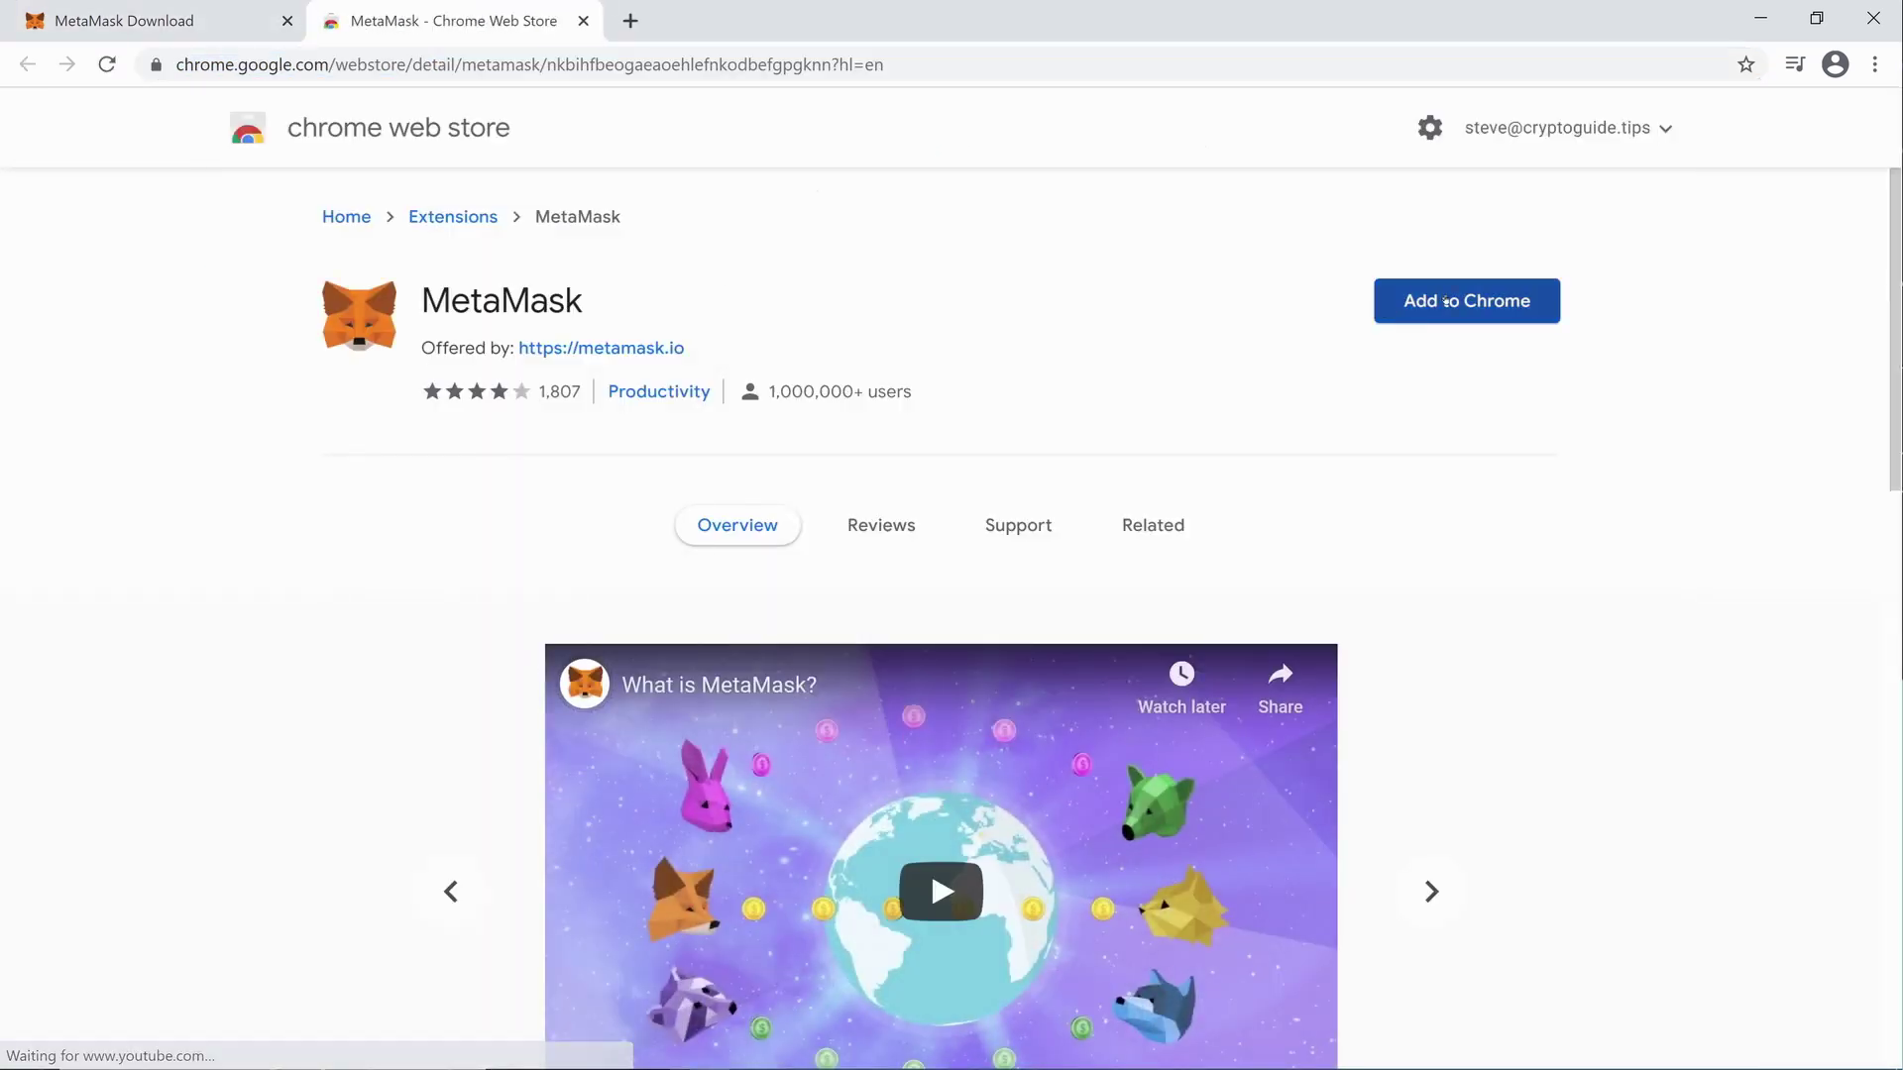
click(1404, 304)
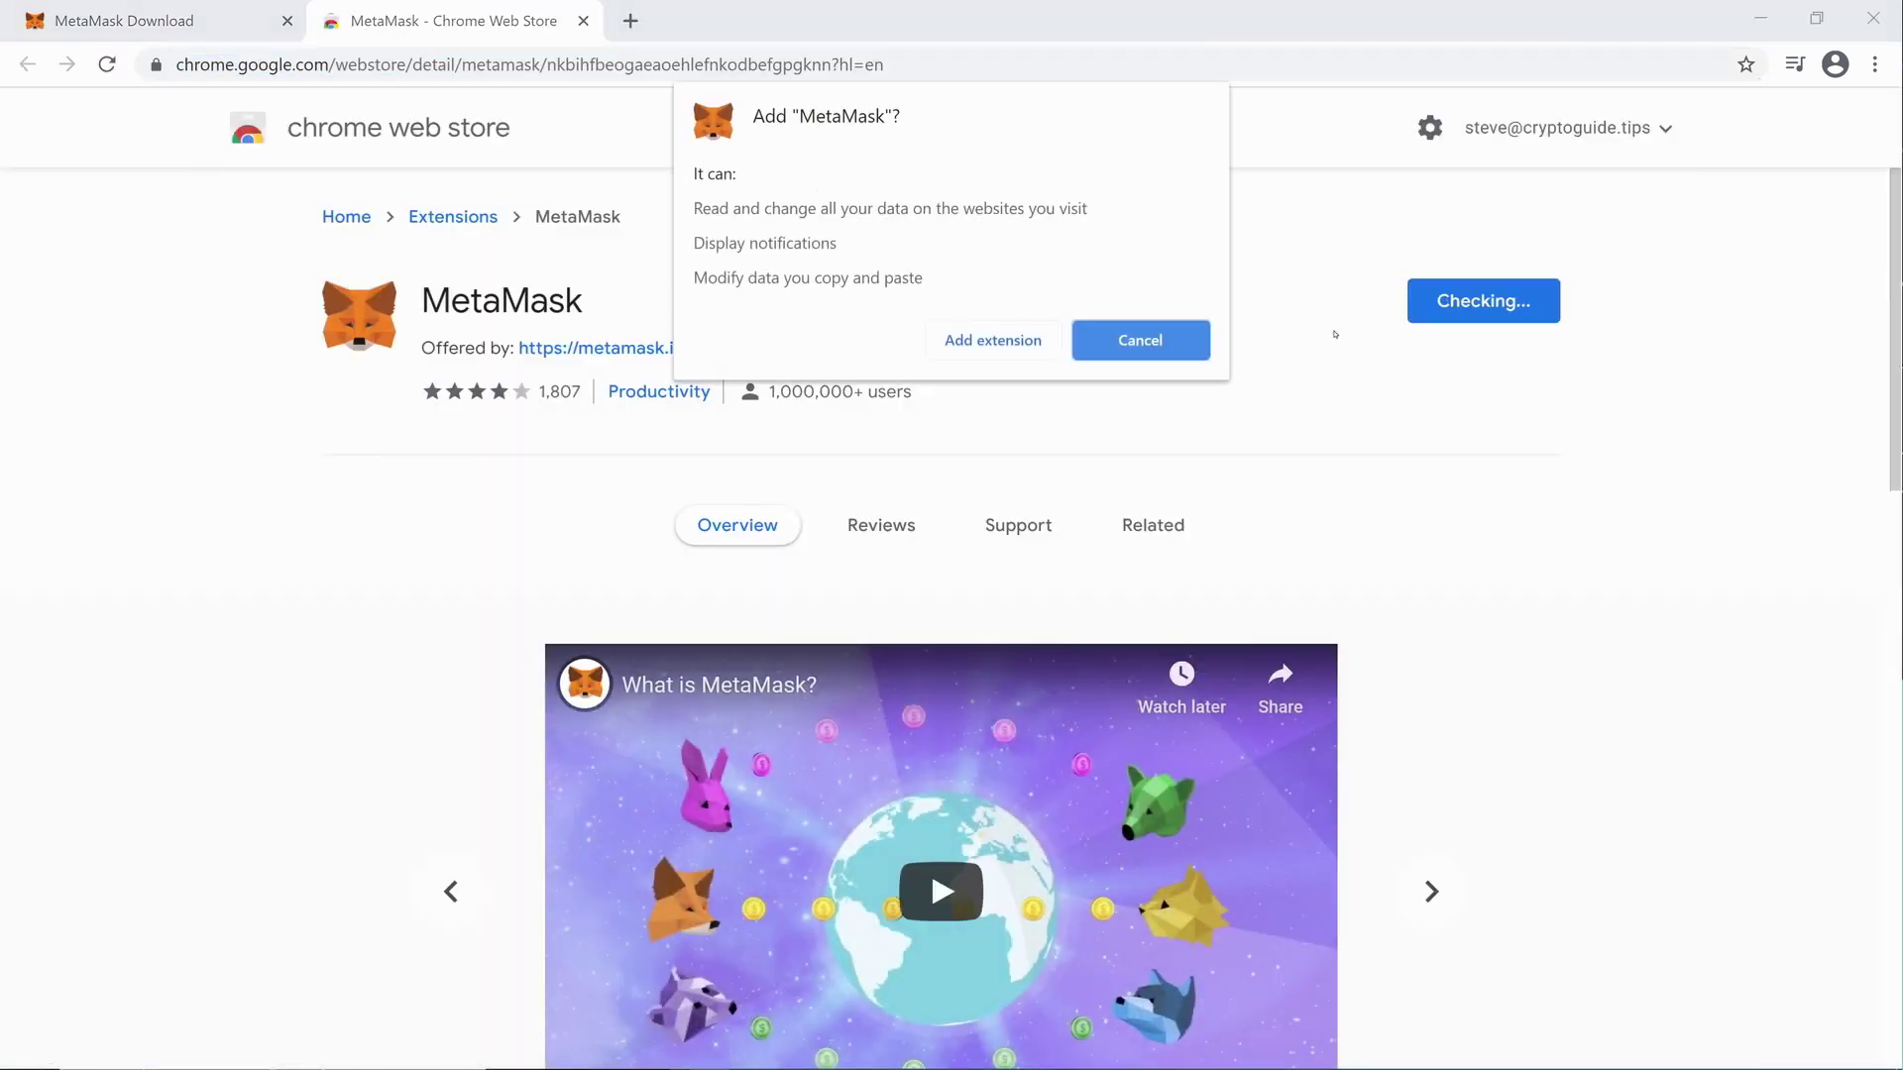
click(992, 342)
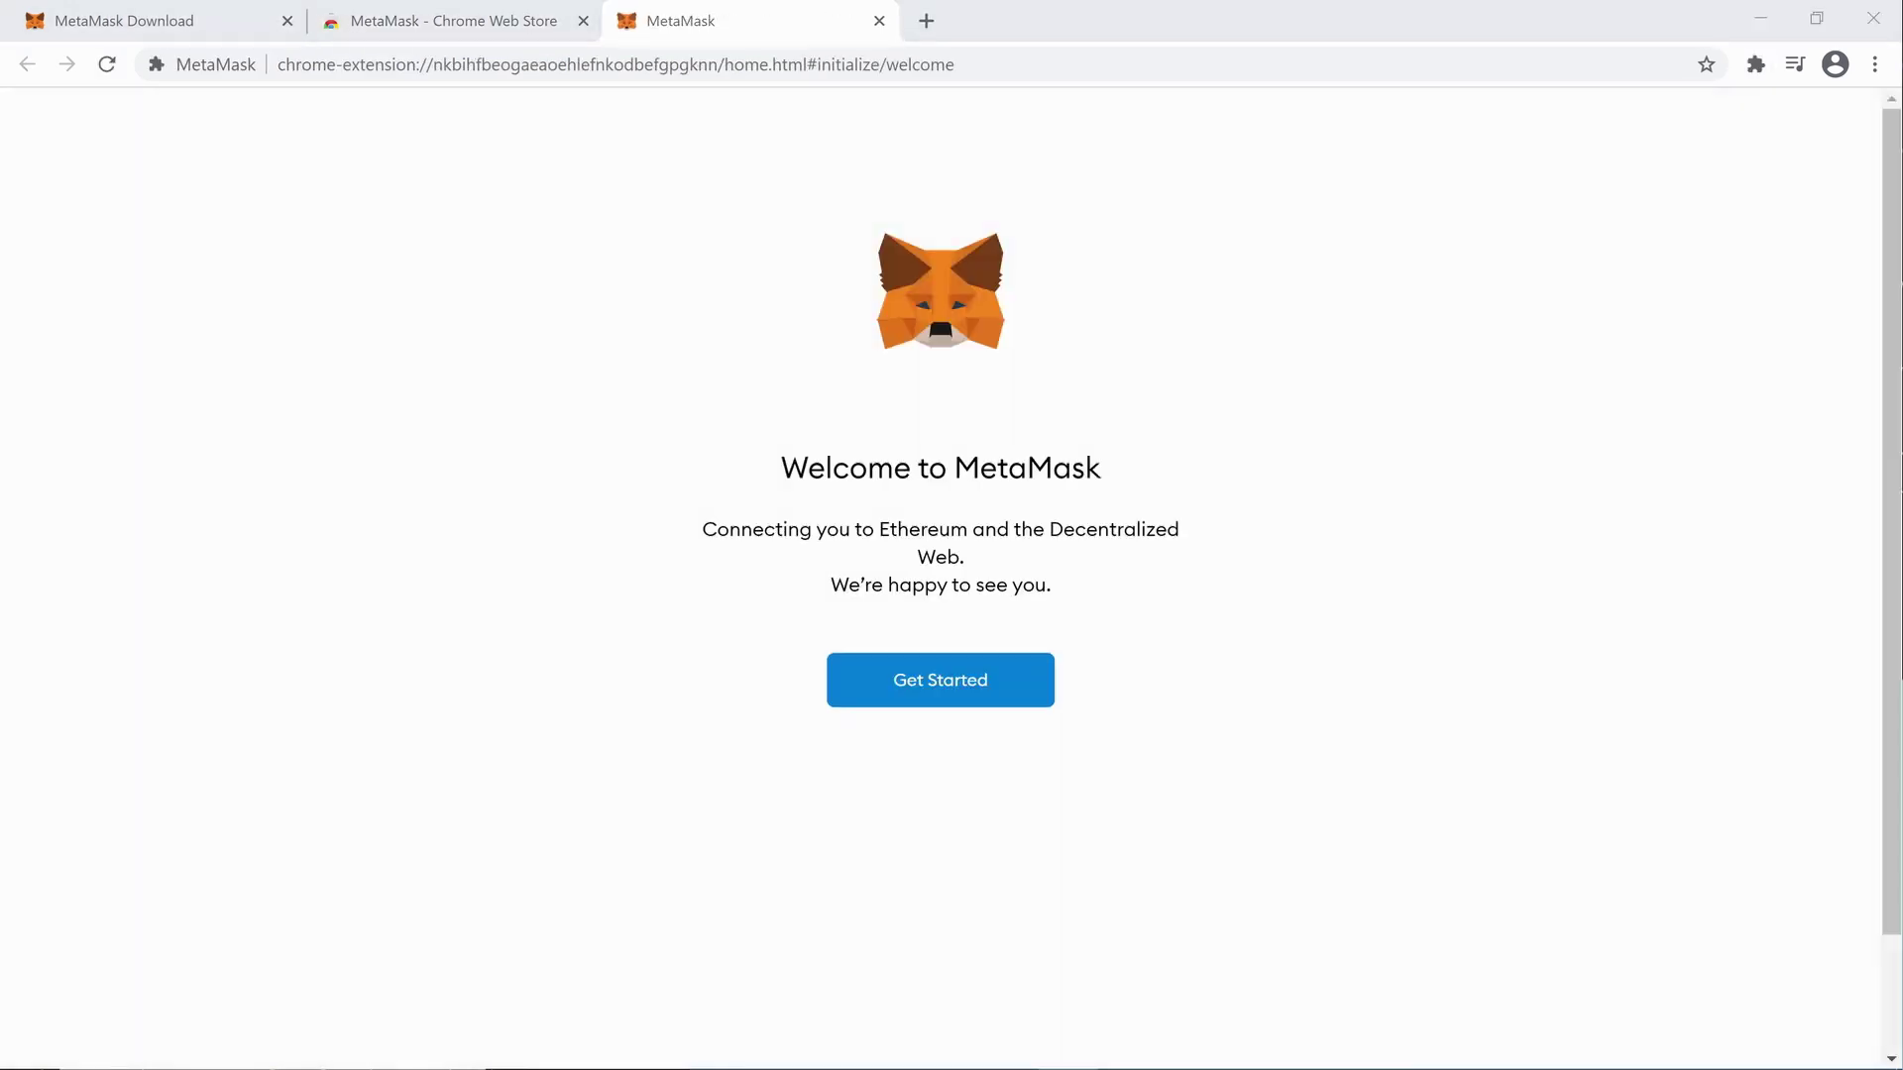
Start the MetaMask setup, choose to import an existing wallet, and decline sharing usage data.
click(951, 698)
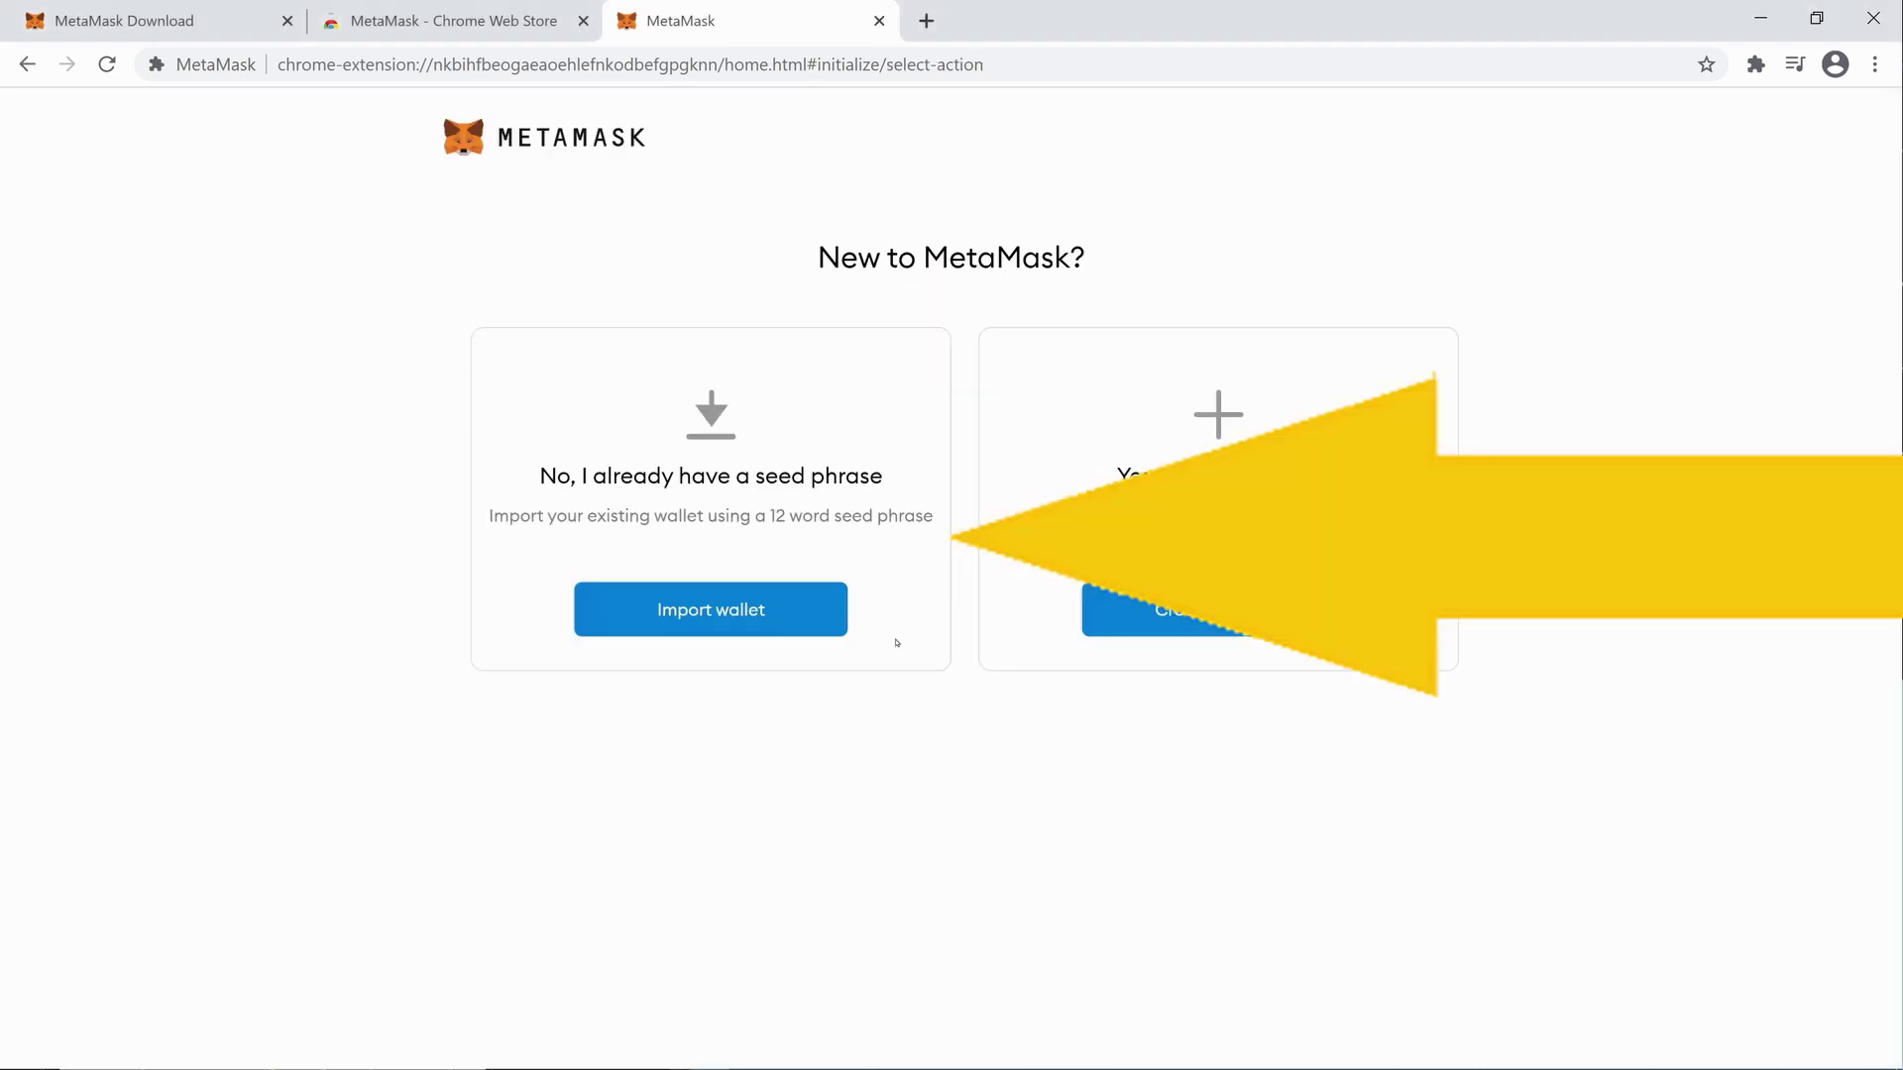
click(779, 613)
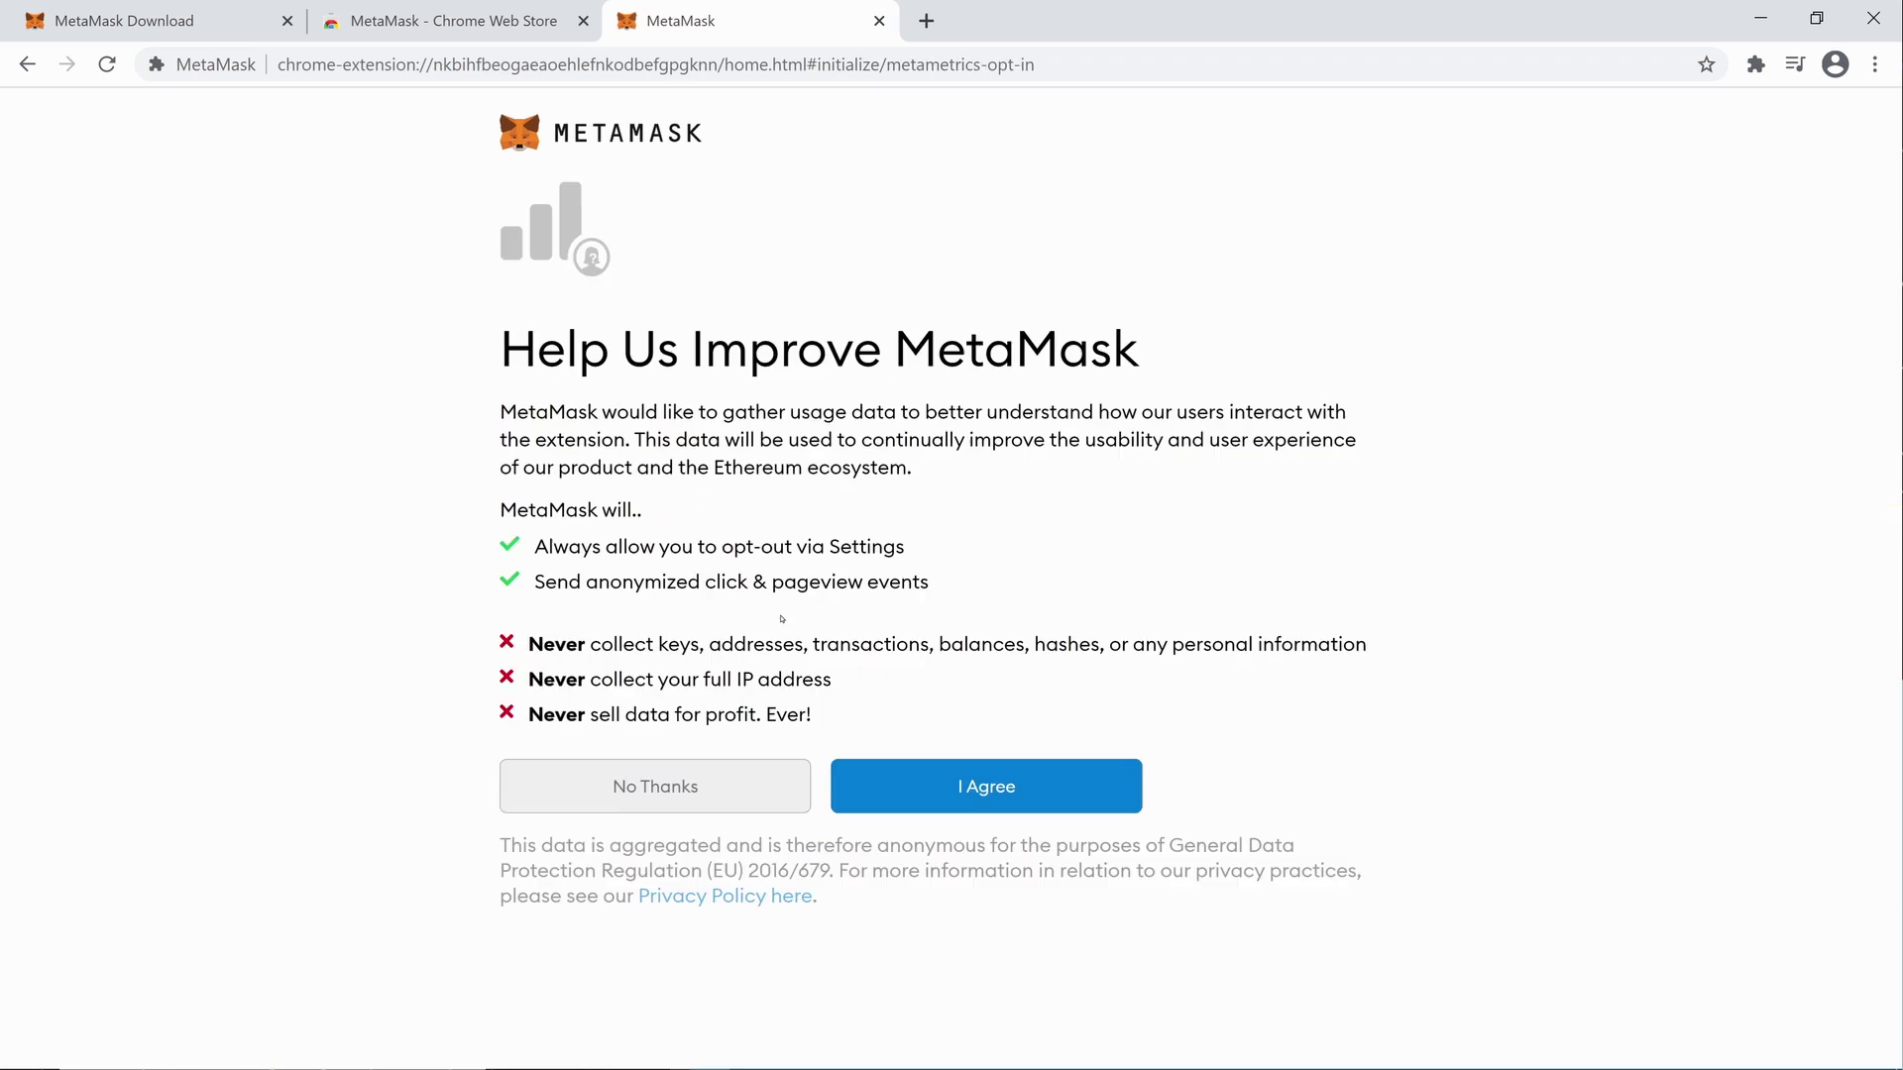
click(777, 777)
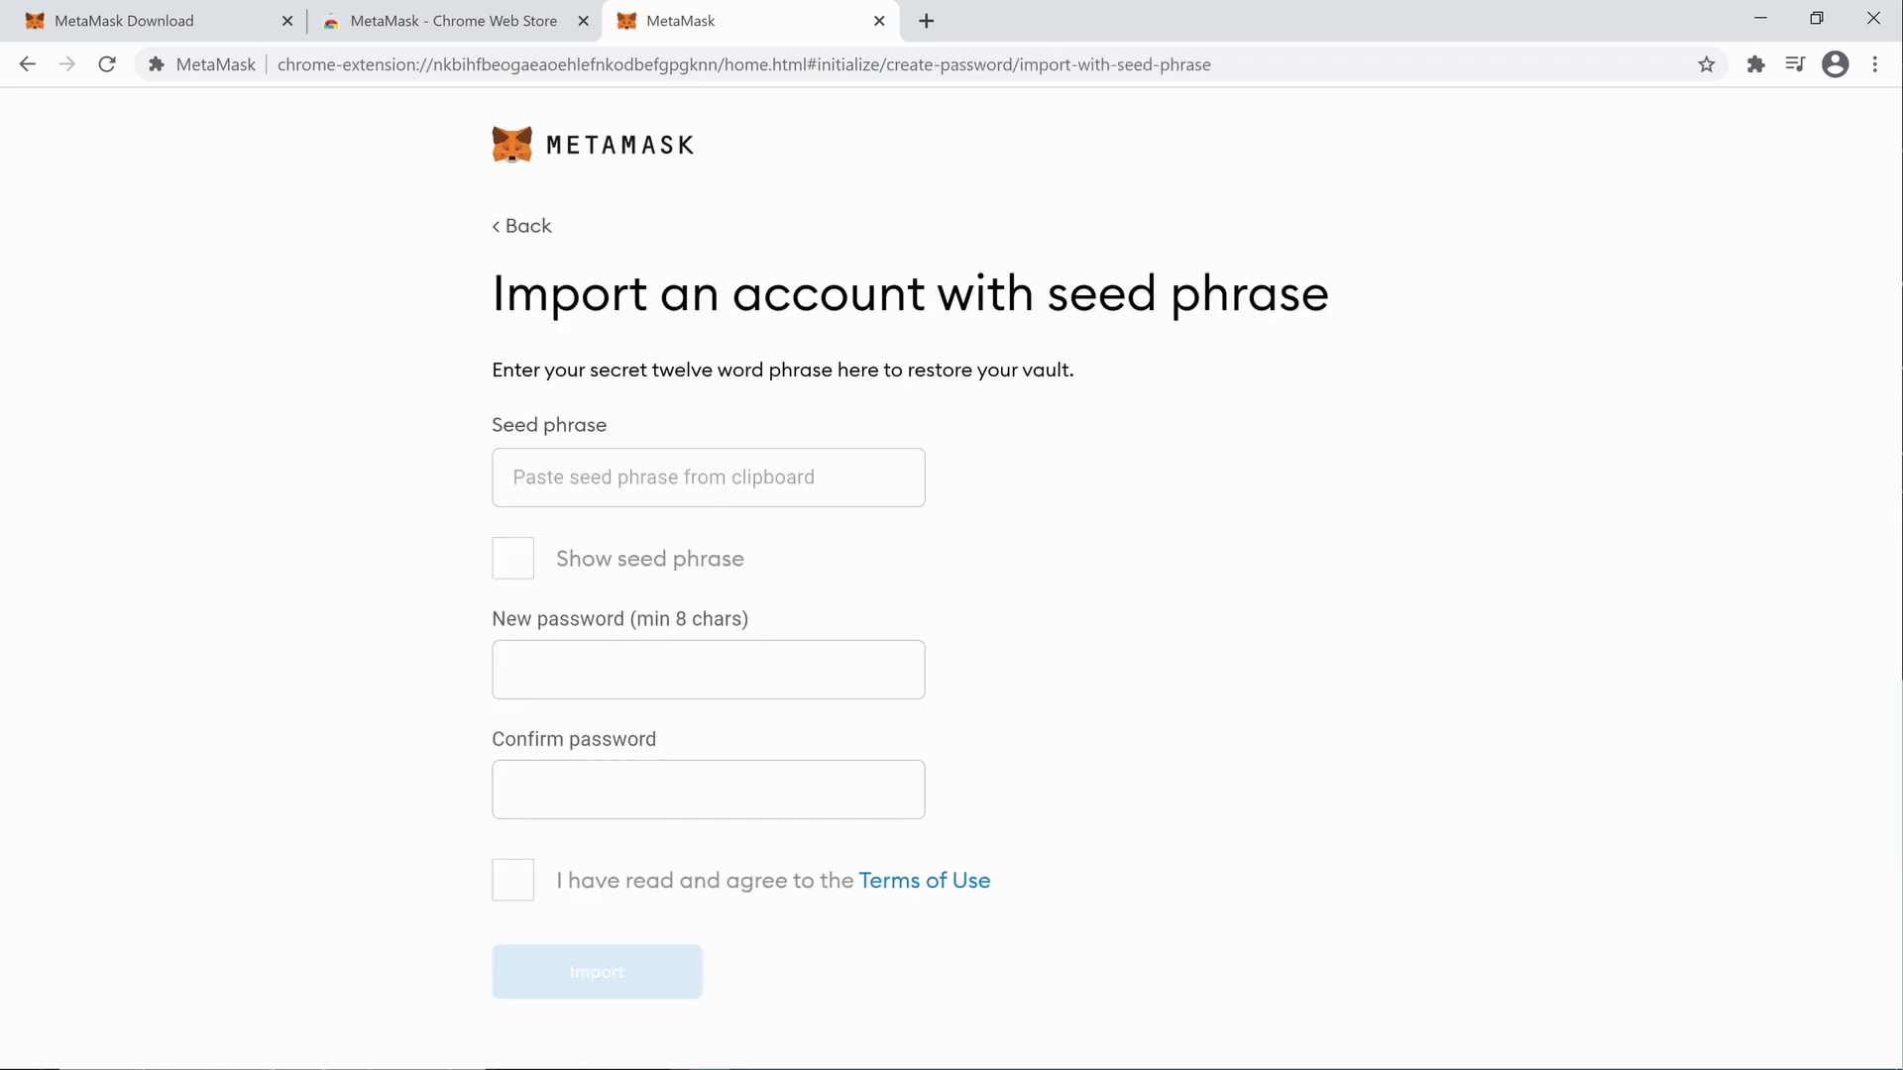
Import the account with its seed phrase and a new confirmed password, accept the Terms of Use, and dismiss the closing setup and token swapping messages.
click(592, 488)
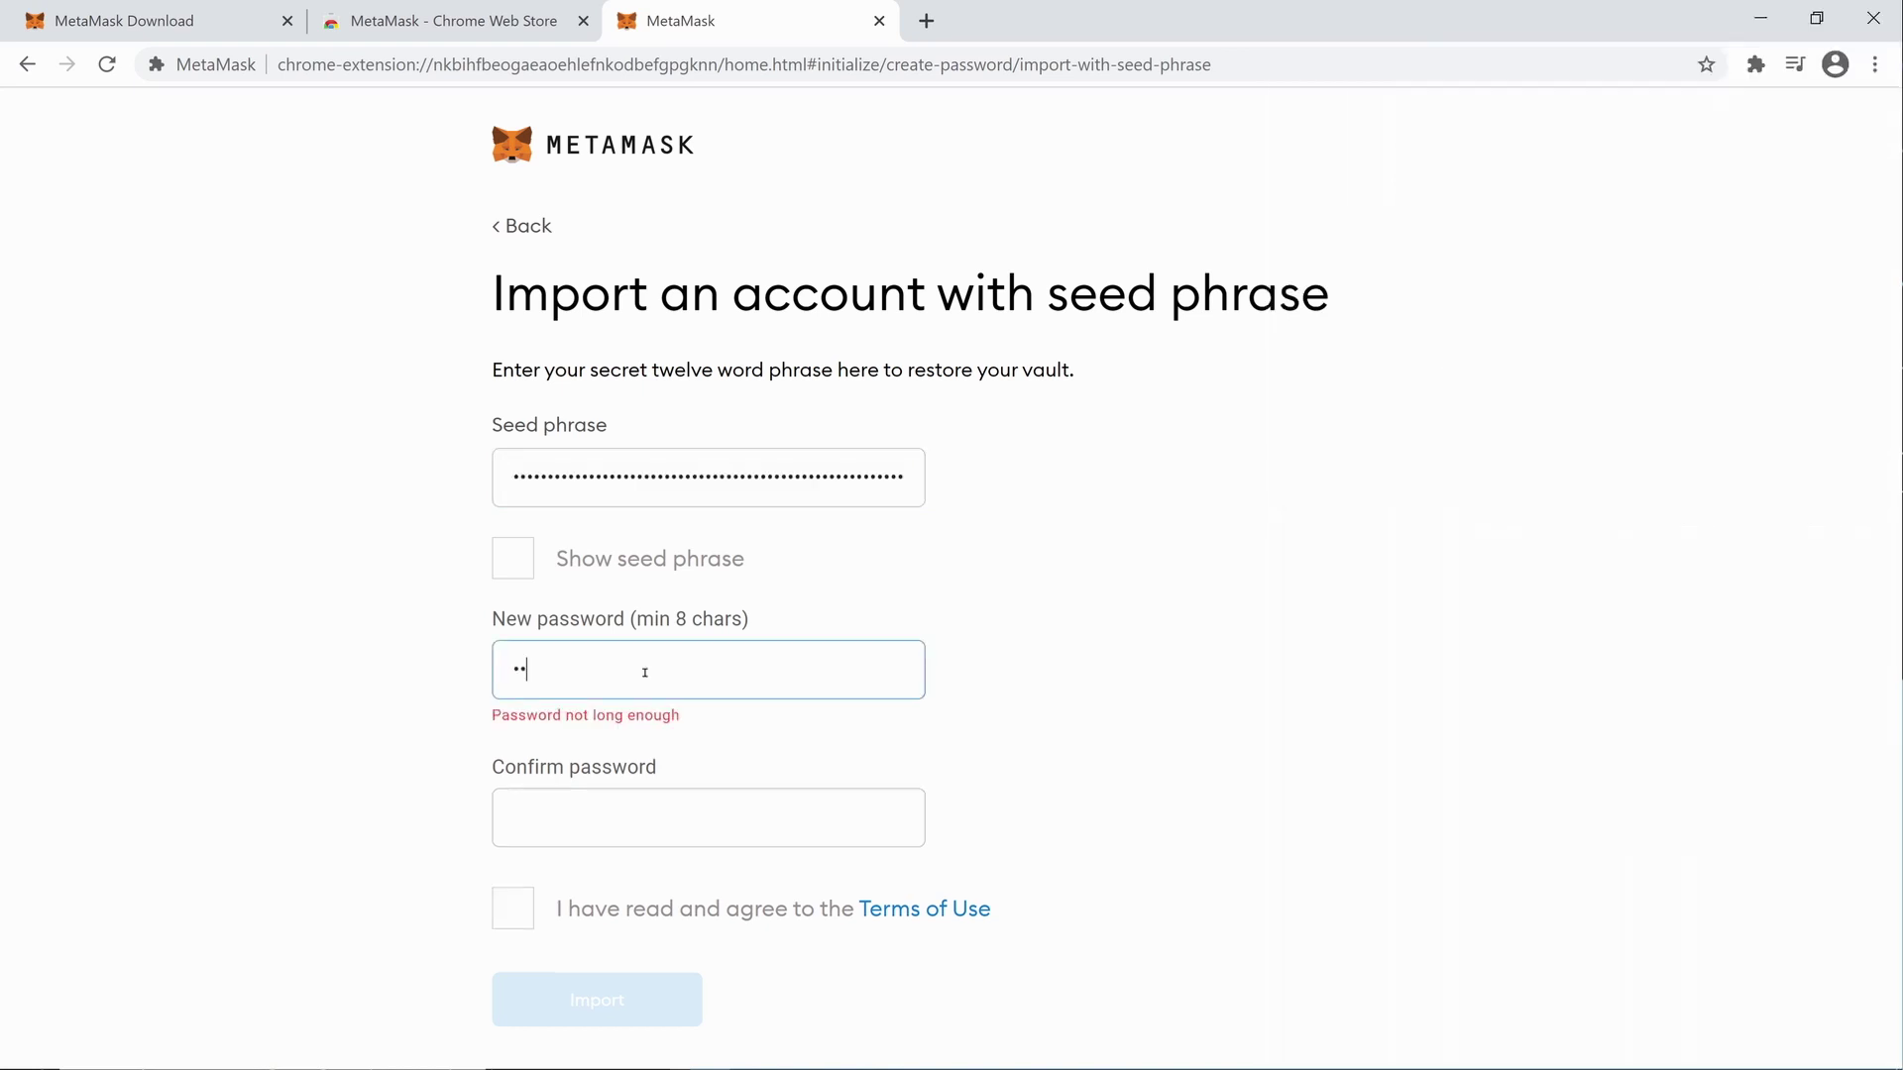
text(•••••••)
key(Tab)
text(••••••••)
click(512, 880)
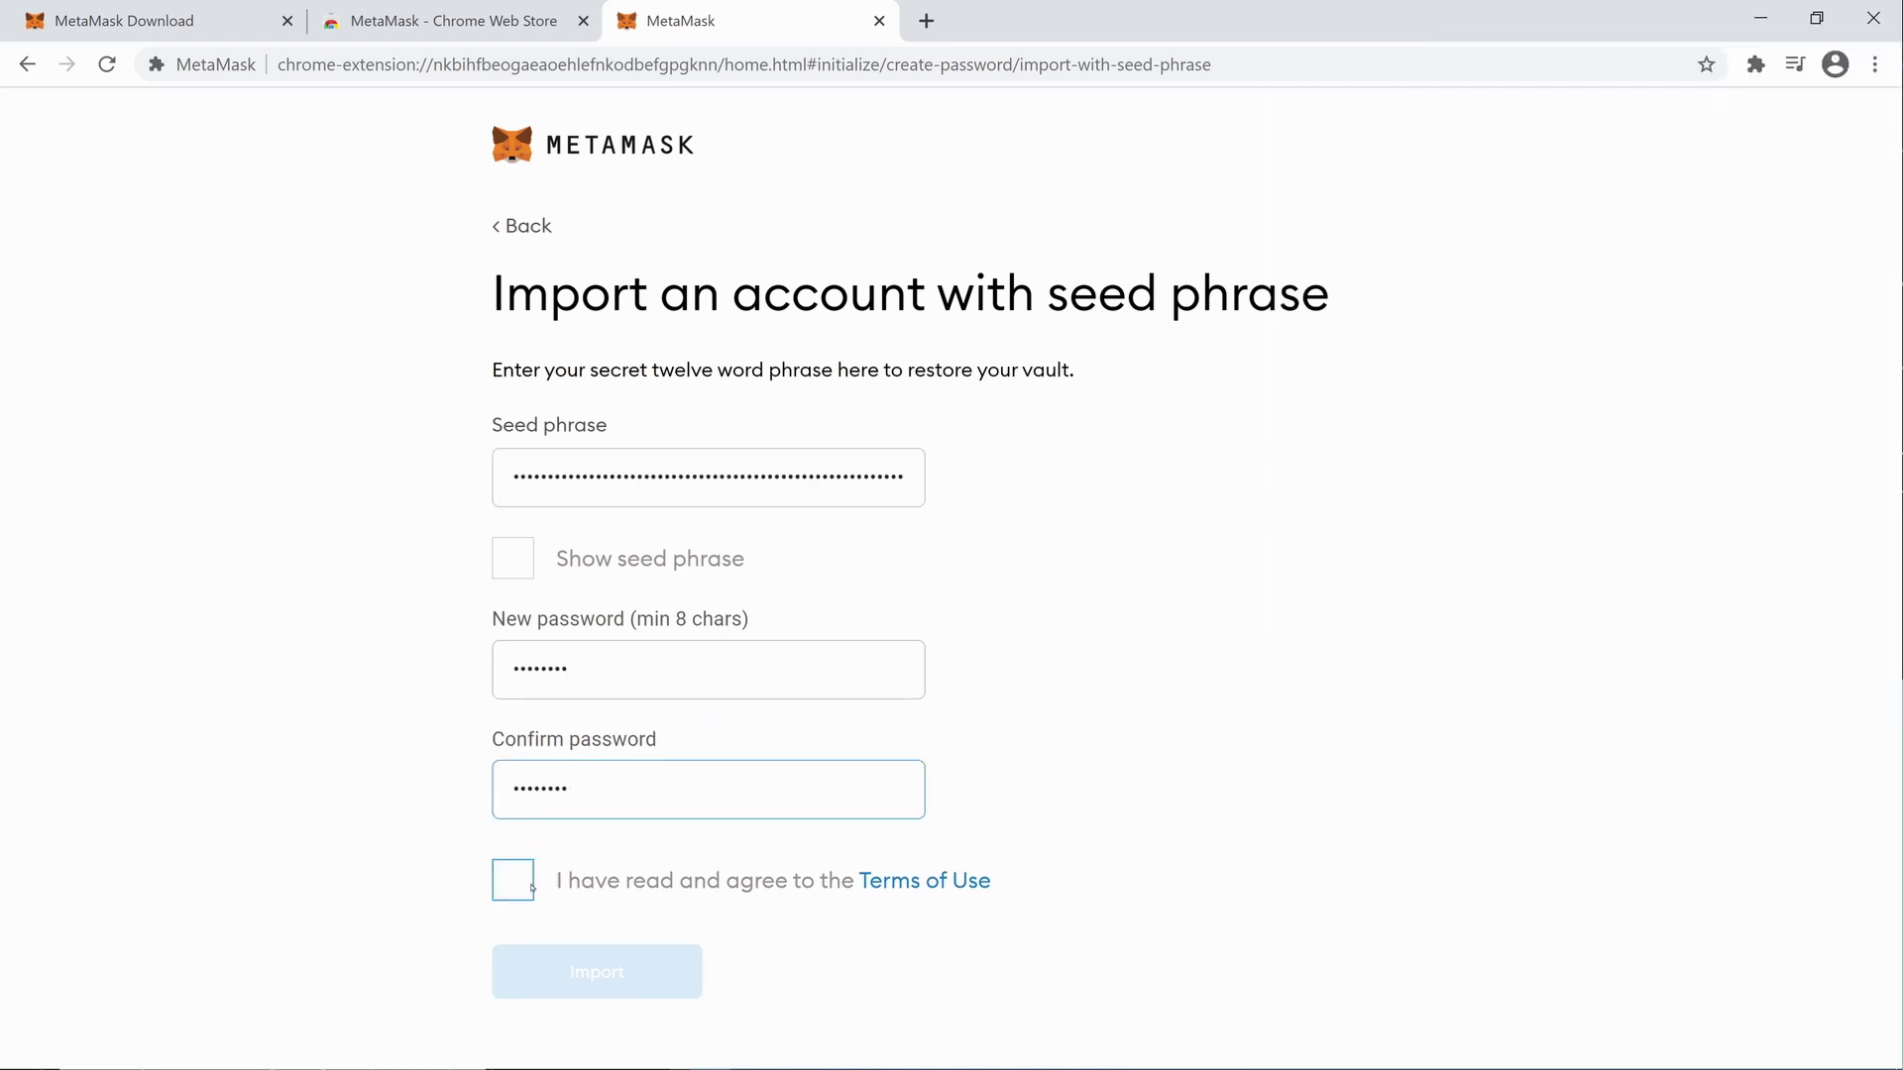
click(608, 969)
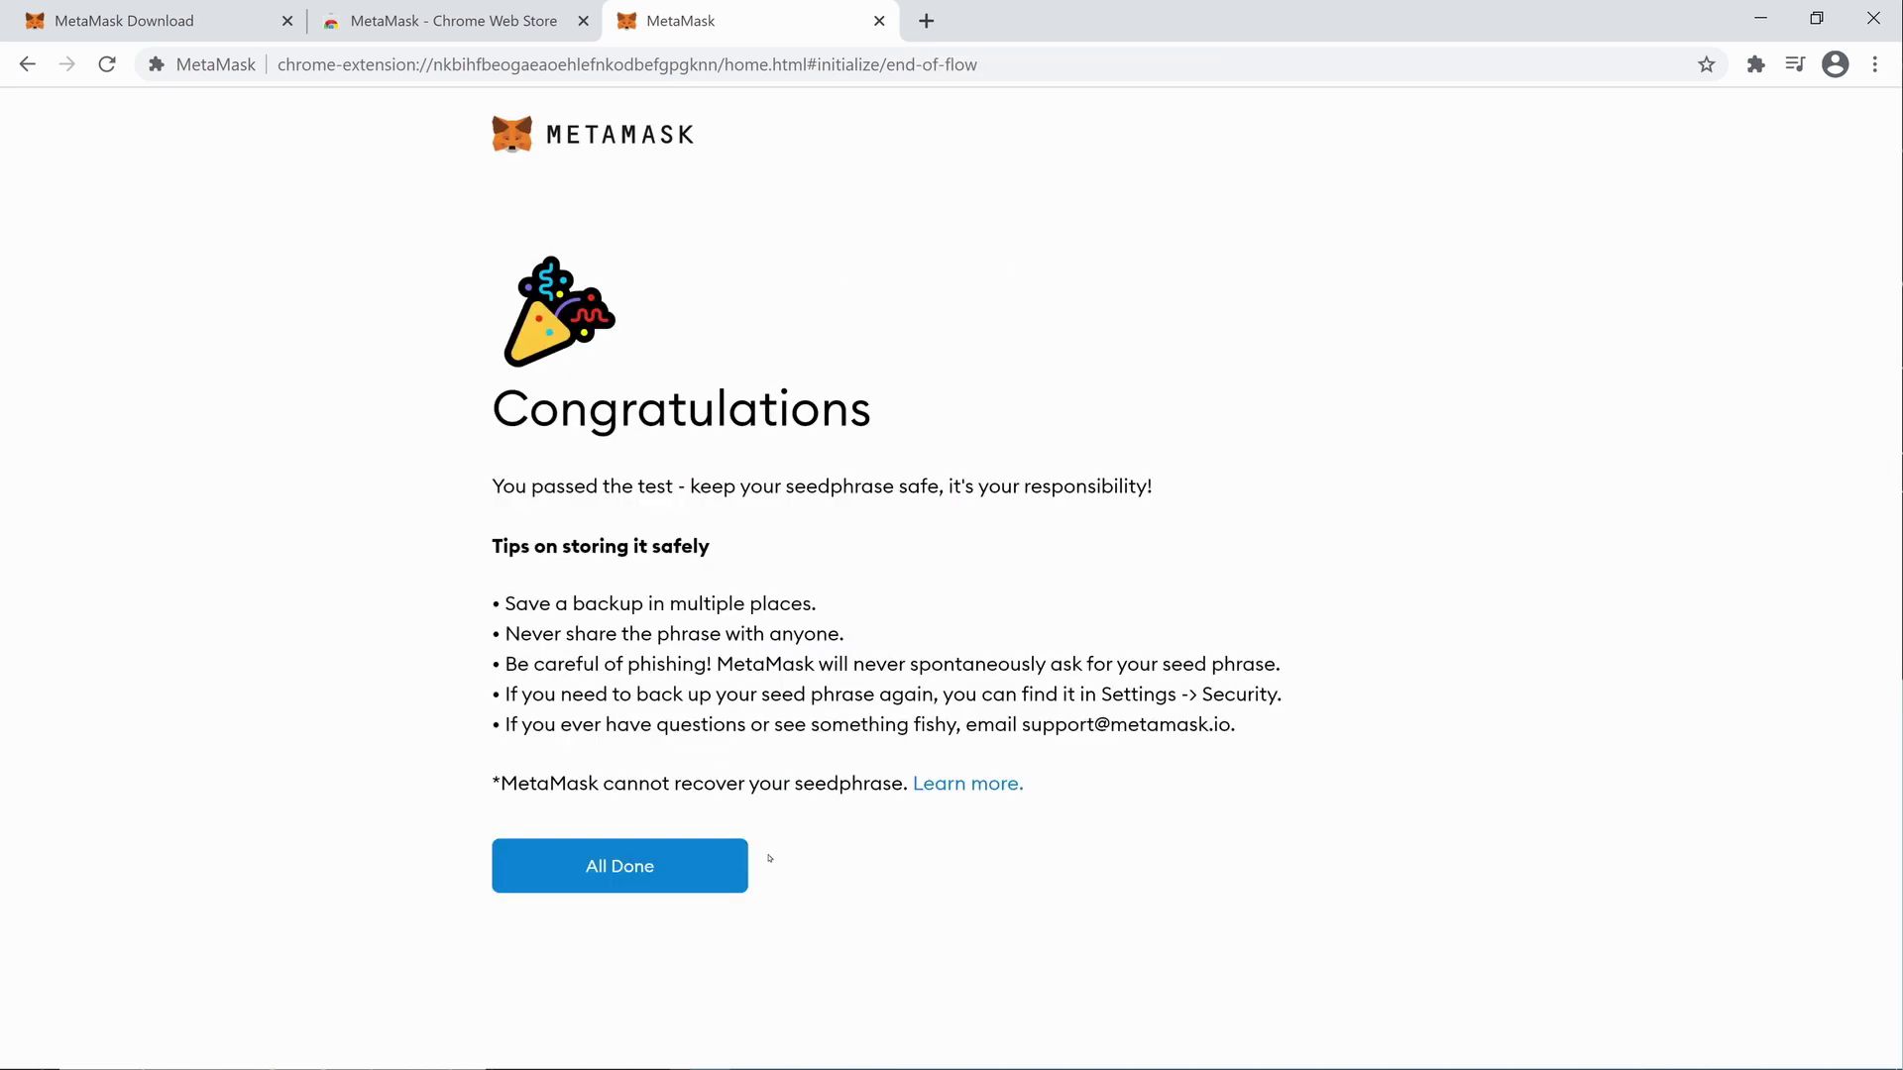
click(713, 866)
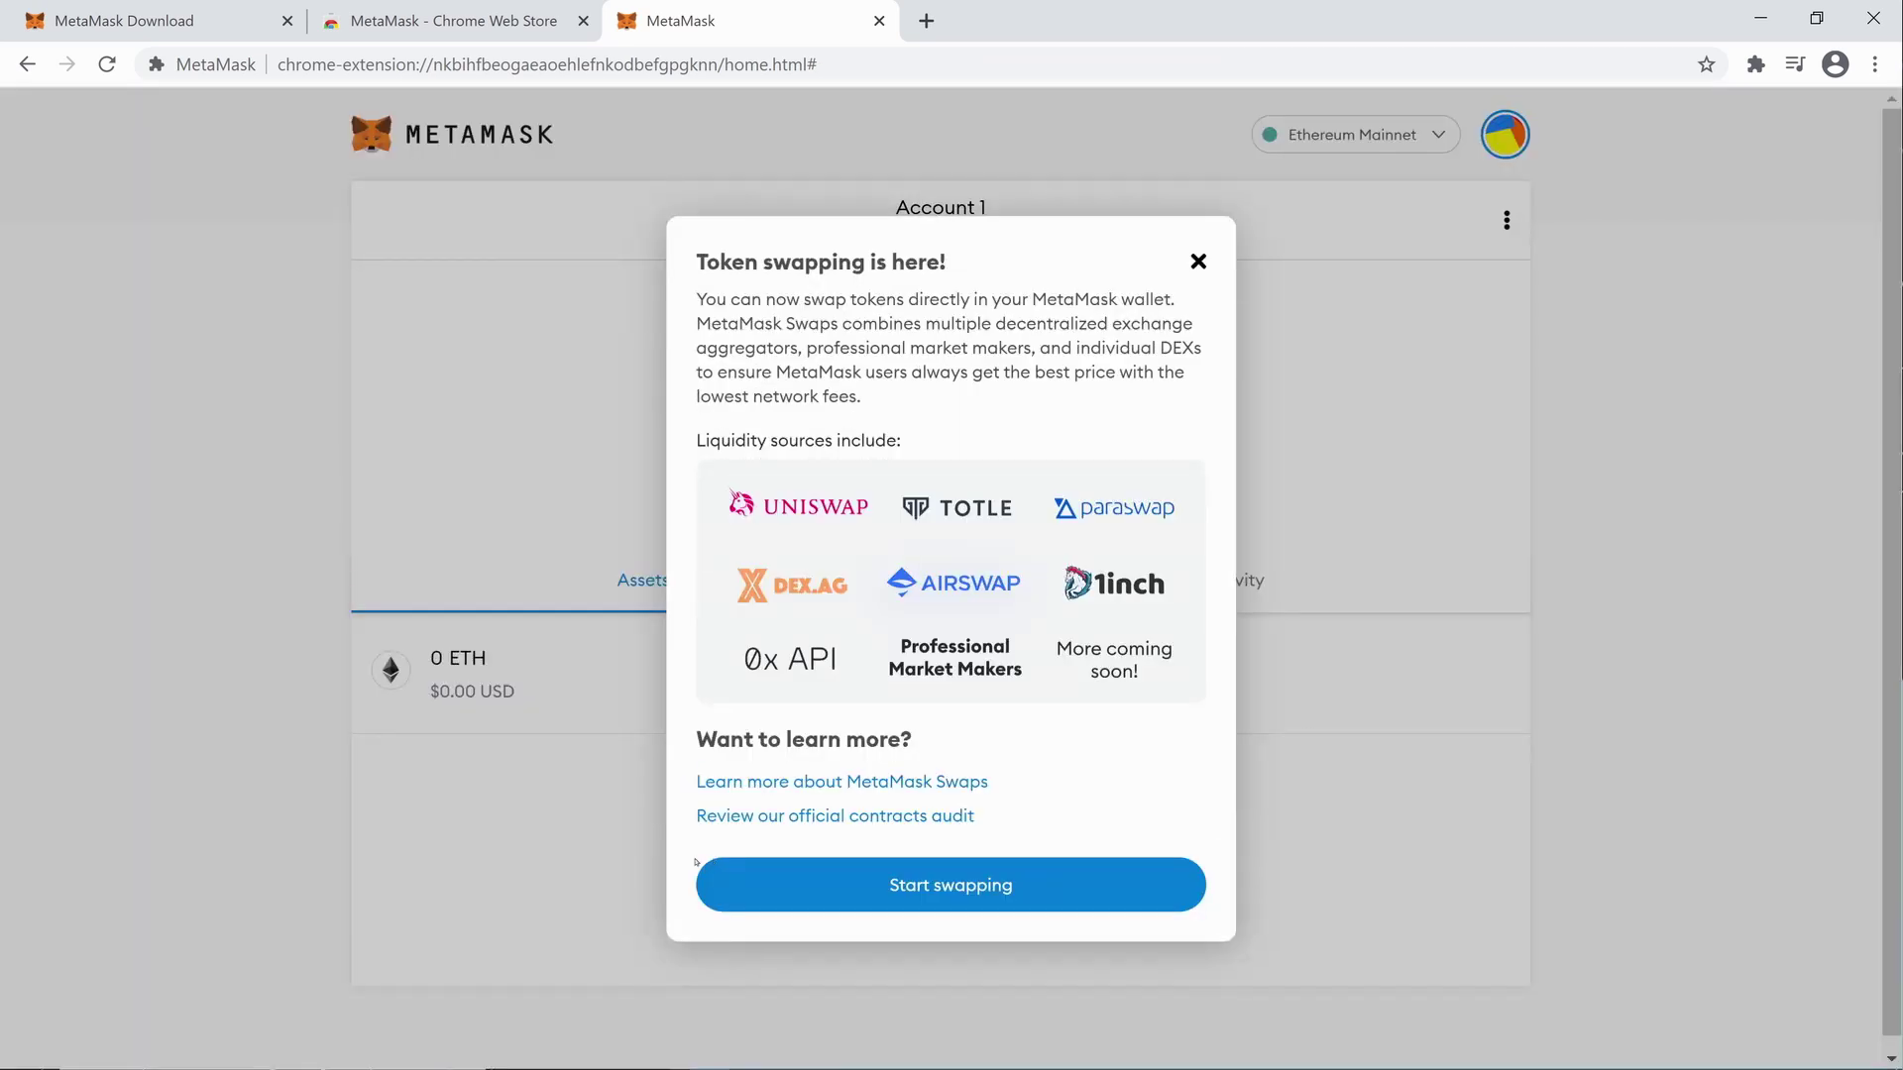
click(1202, 264)
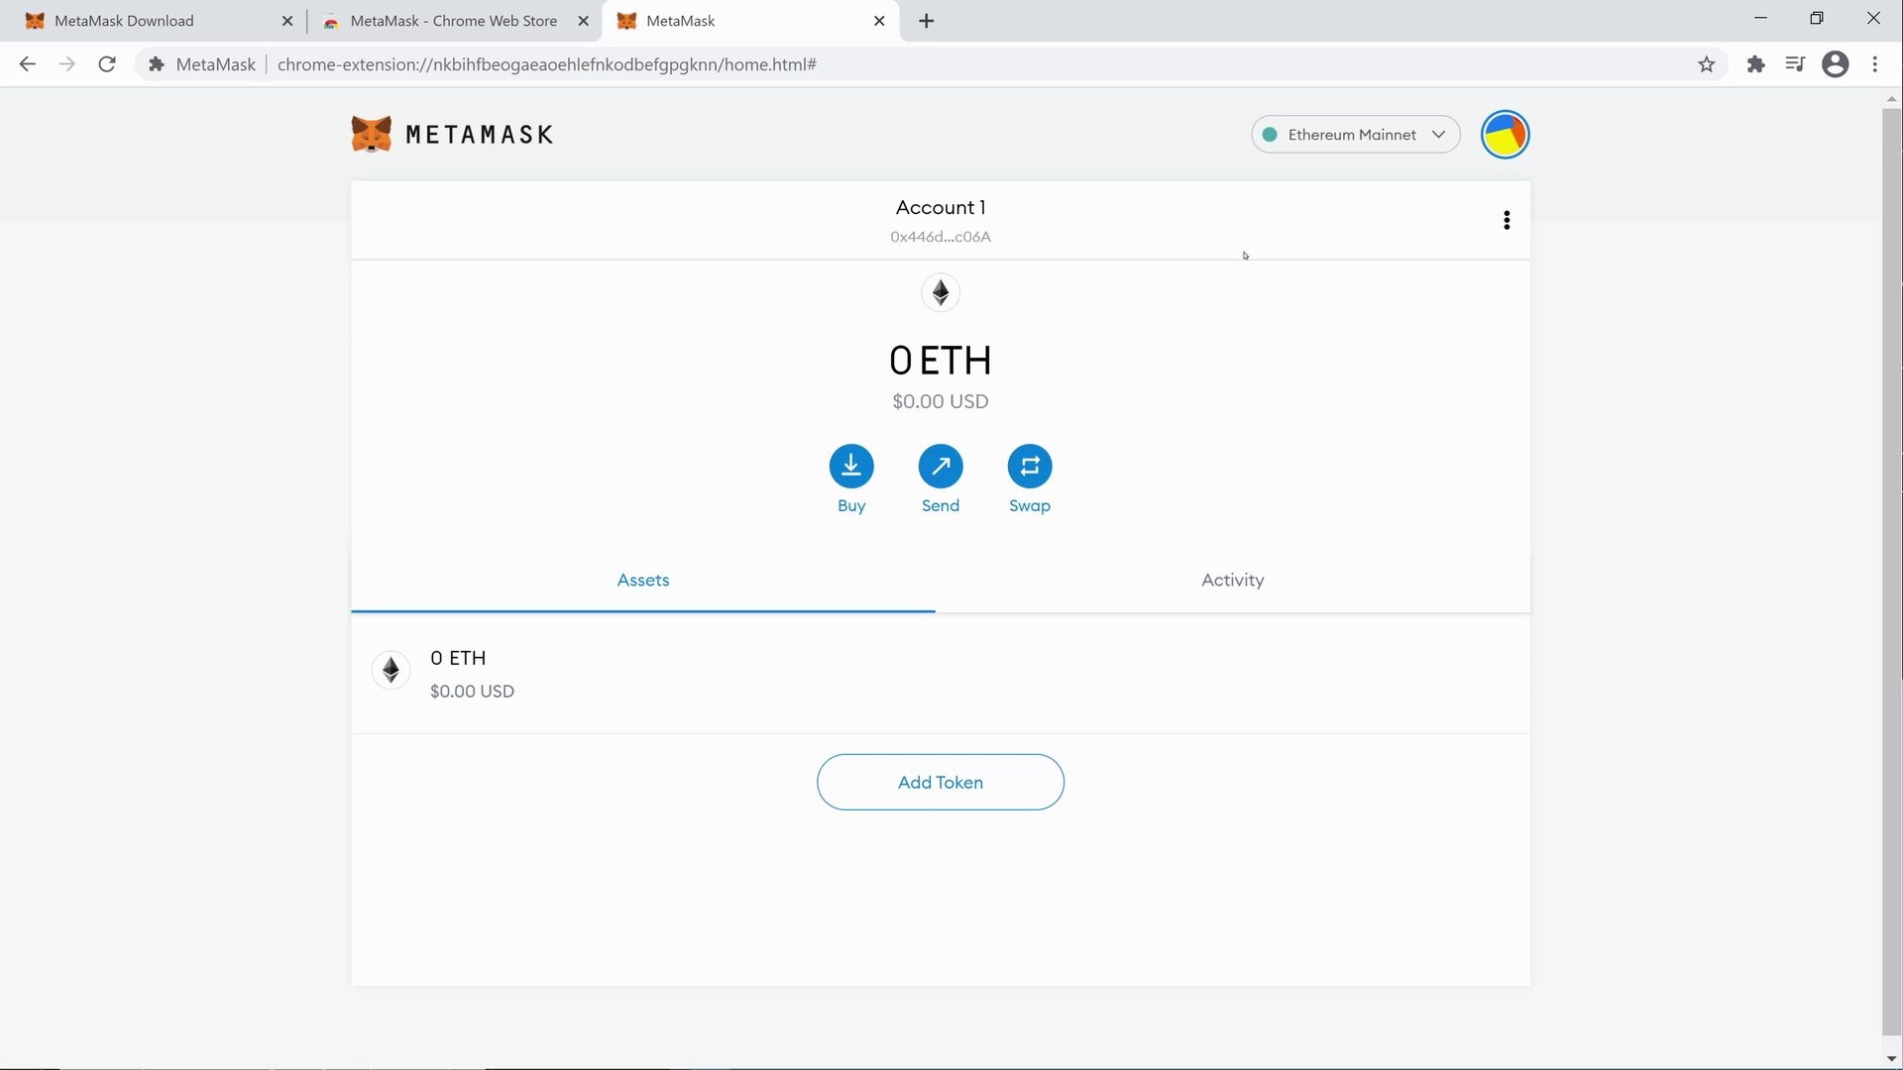
Examine the Binance Chain Docs MetaMask guide for the network settings needed to connect to Binance Smart Chain.
click(444, 691)
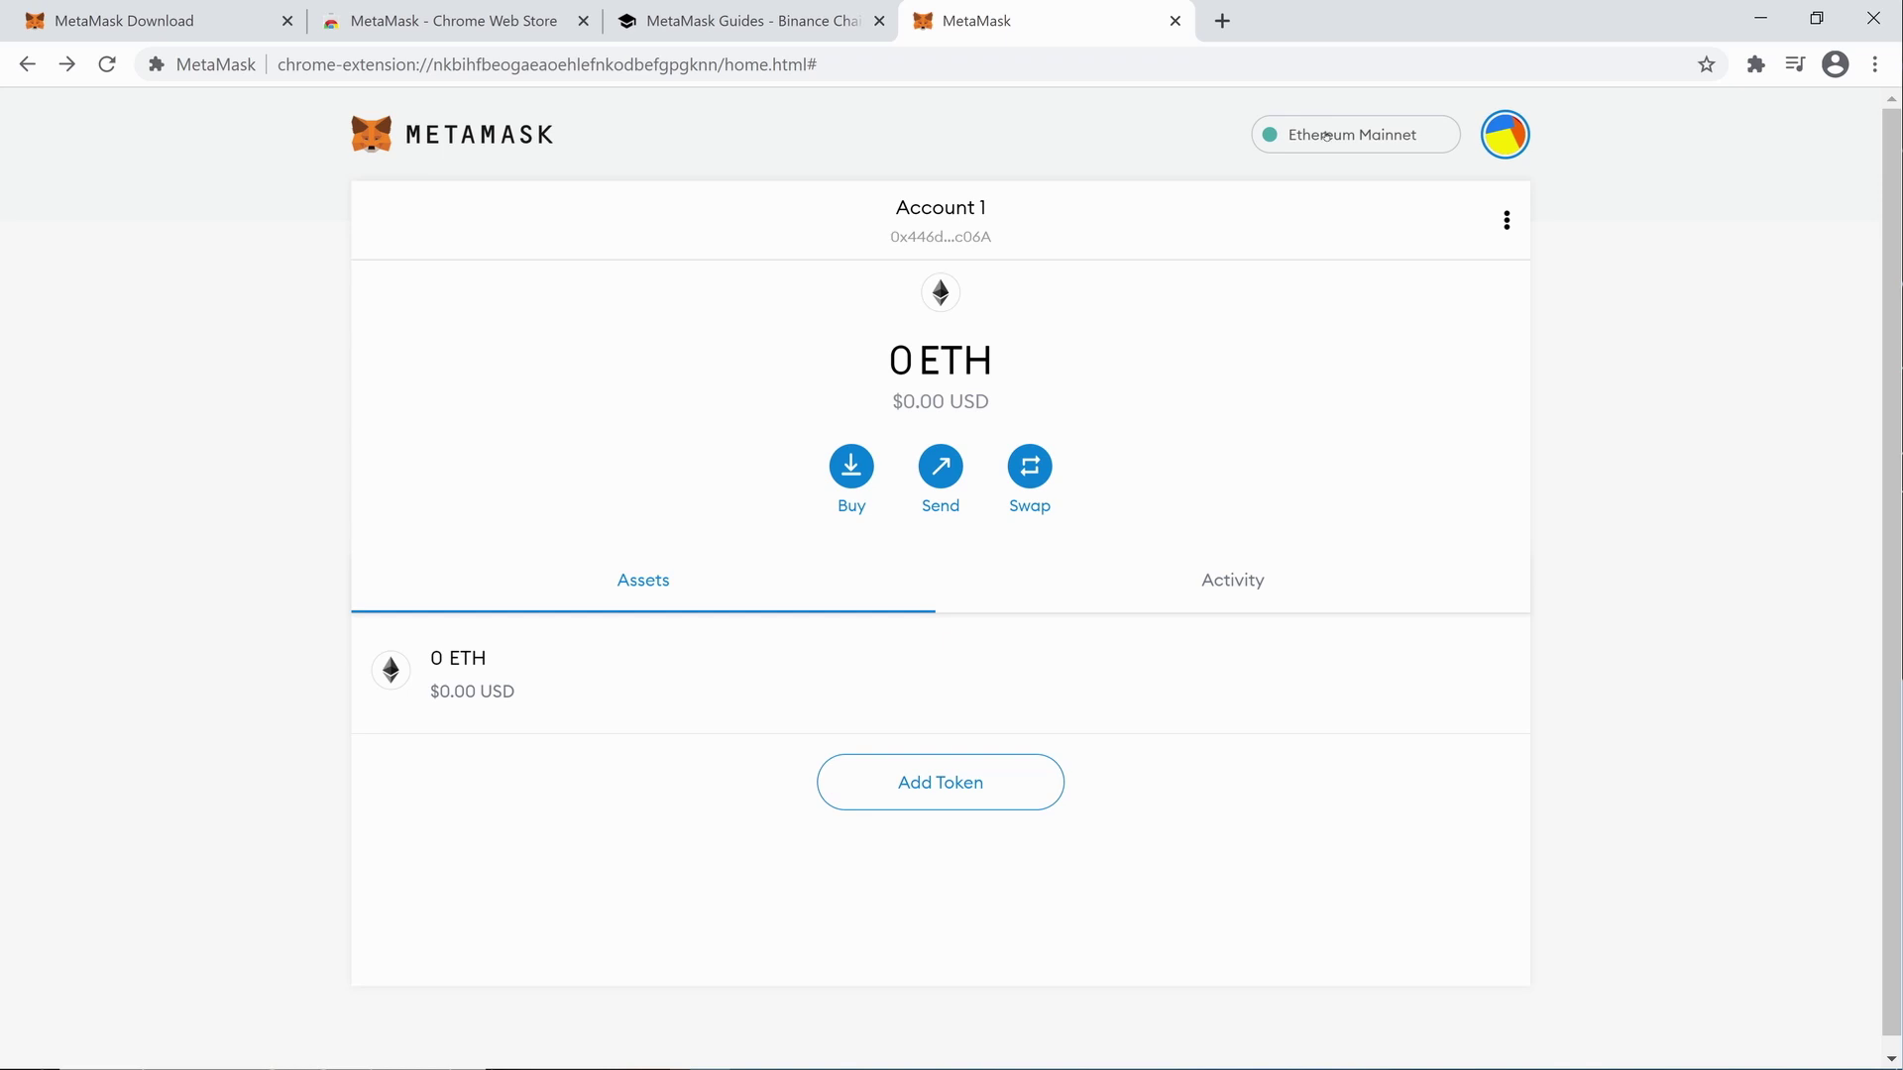
click(1326, 135)
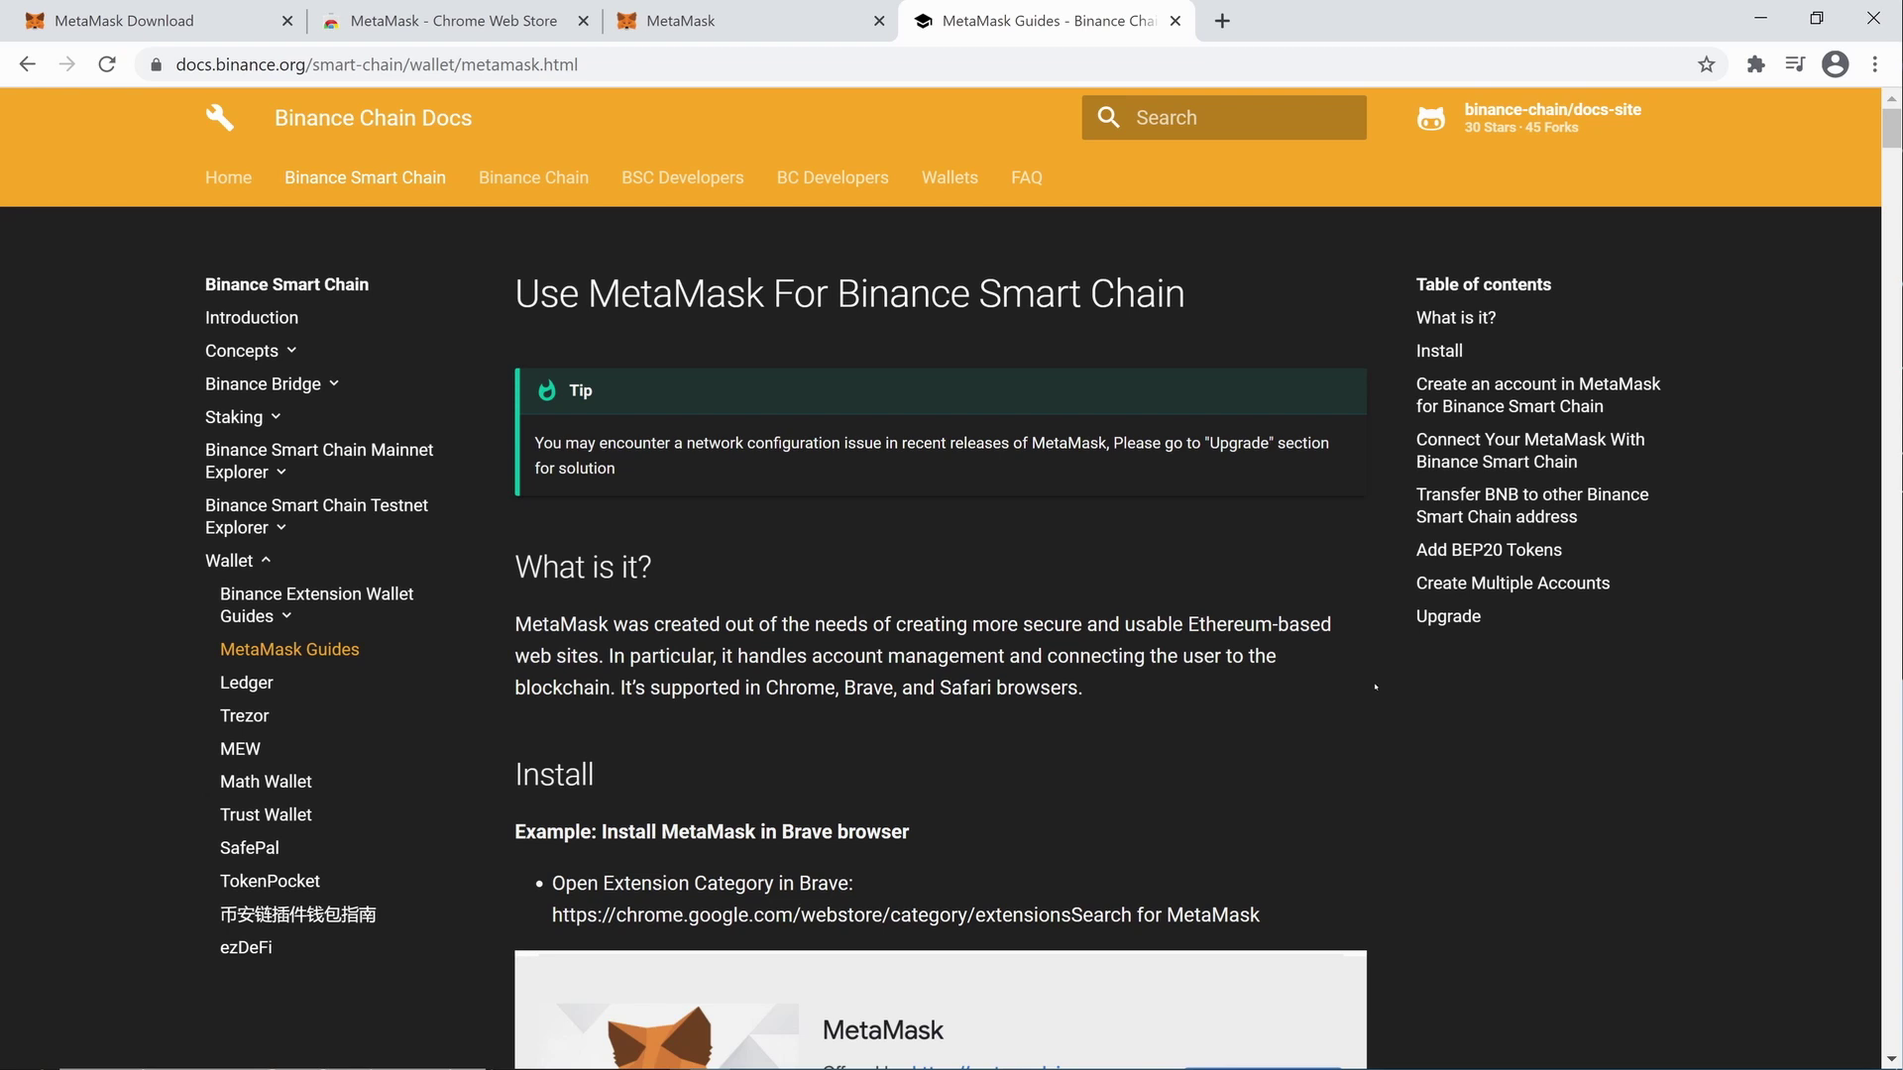
scroll(1850, 158, down, 15)
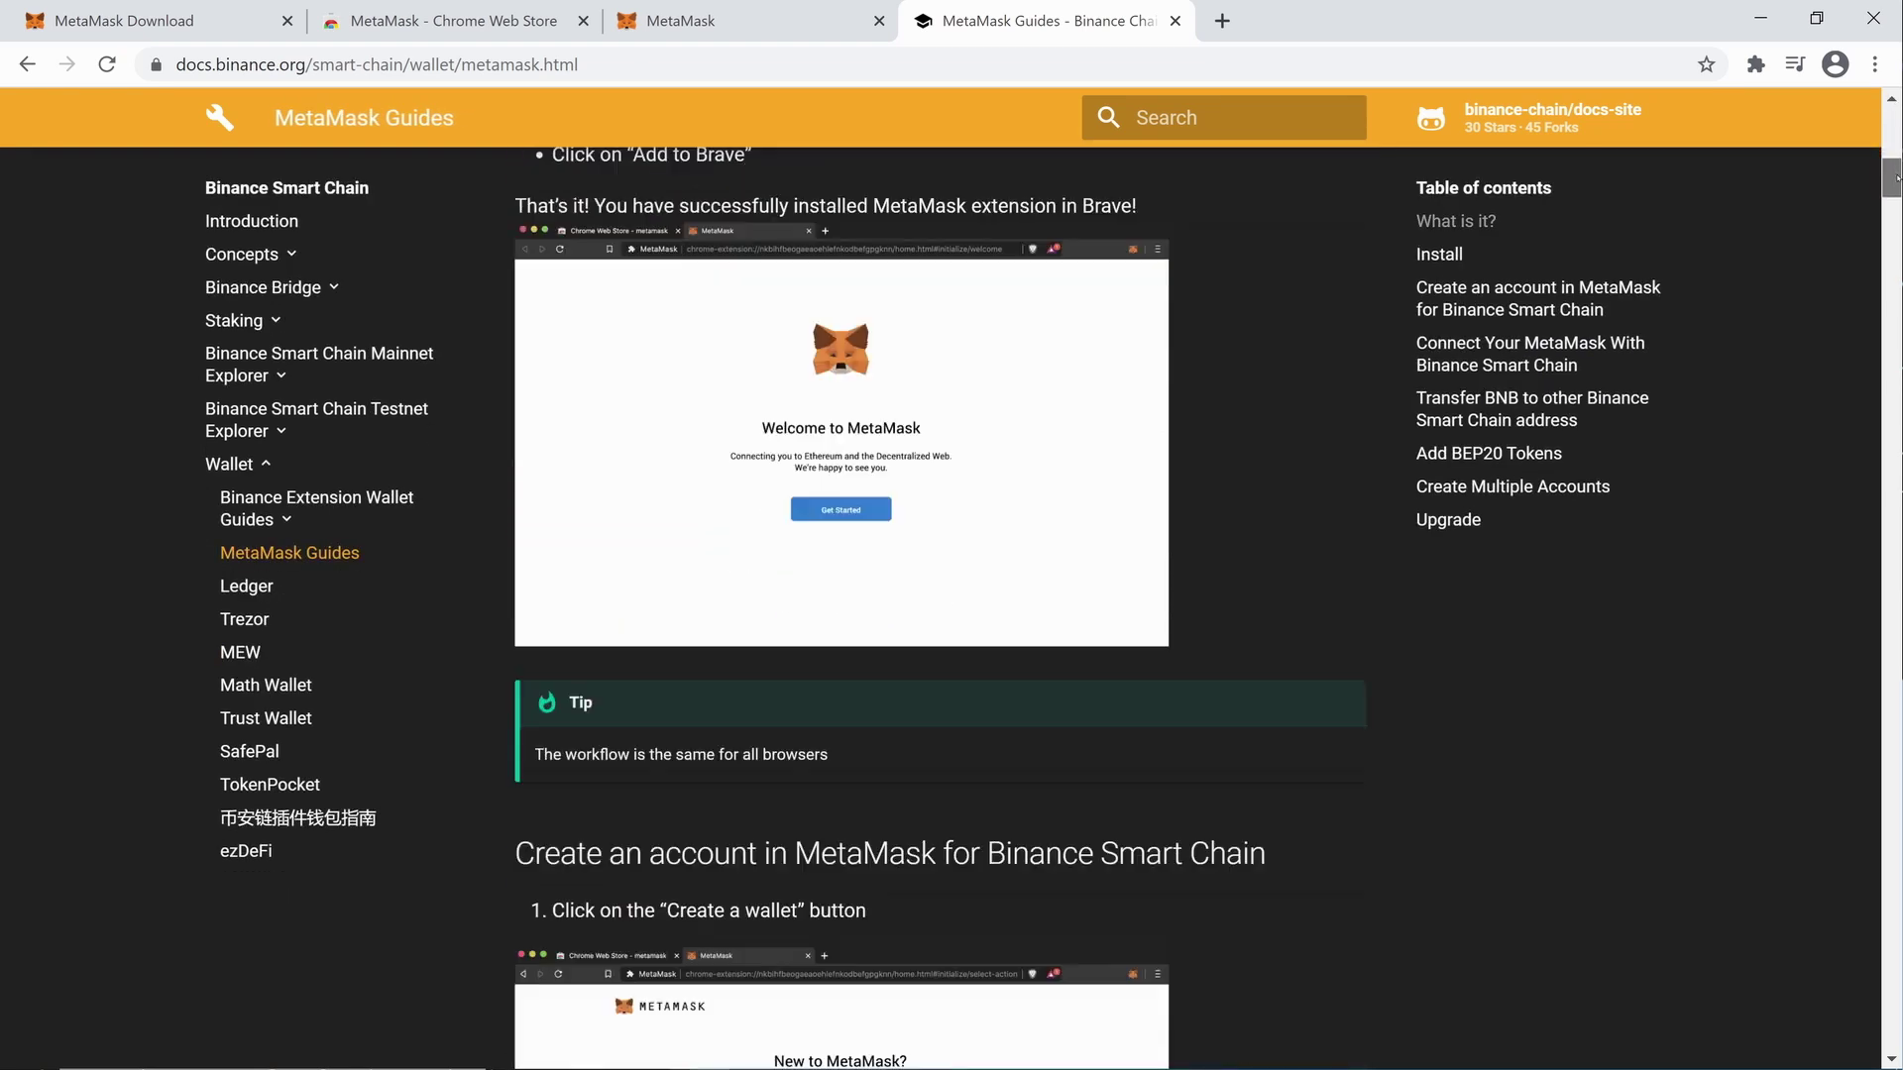
scroll(842, 605, down, 20)
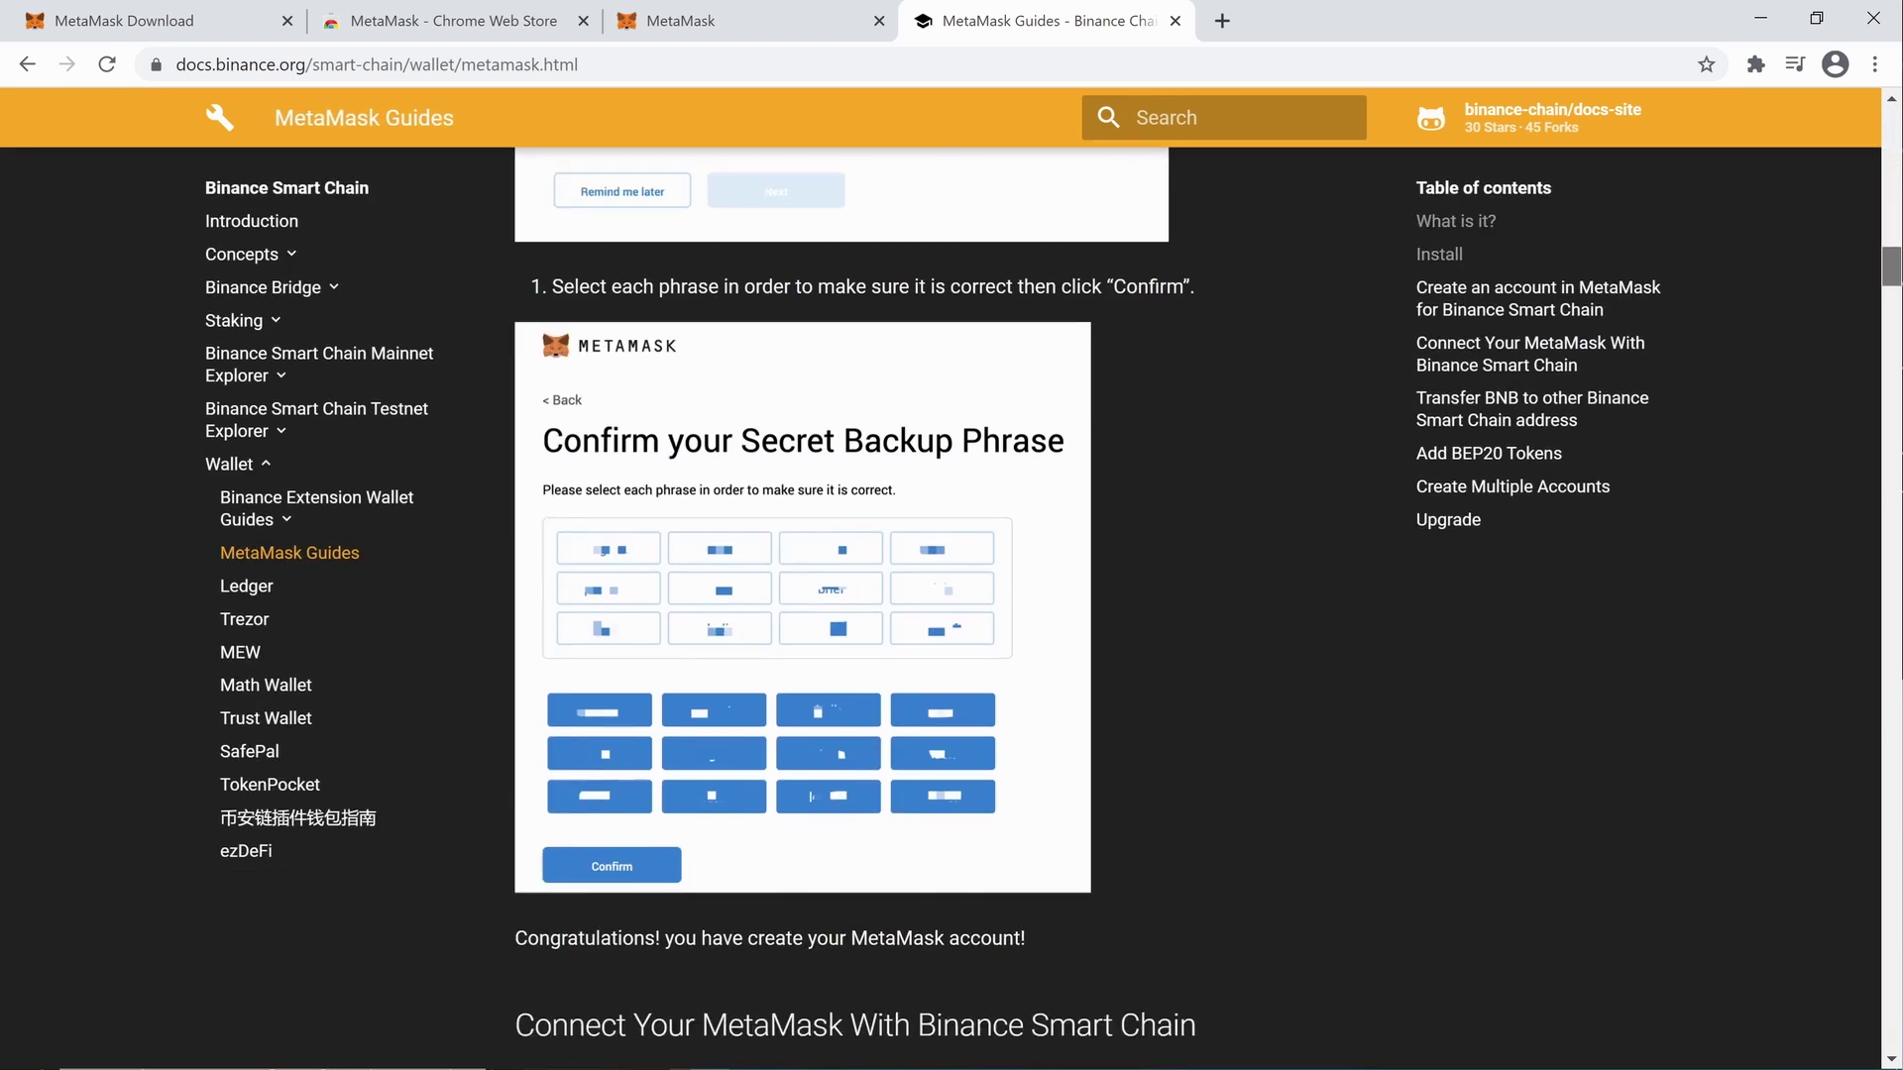
scroll(842, 605, down, 4)
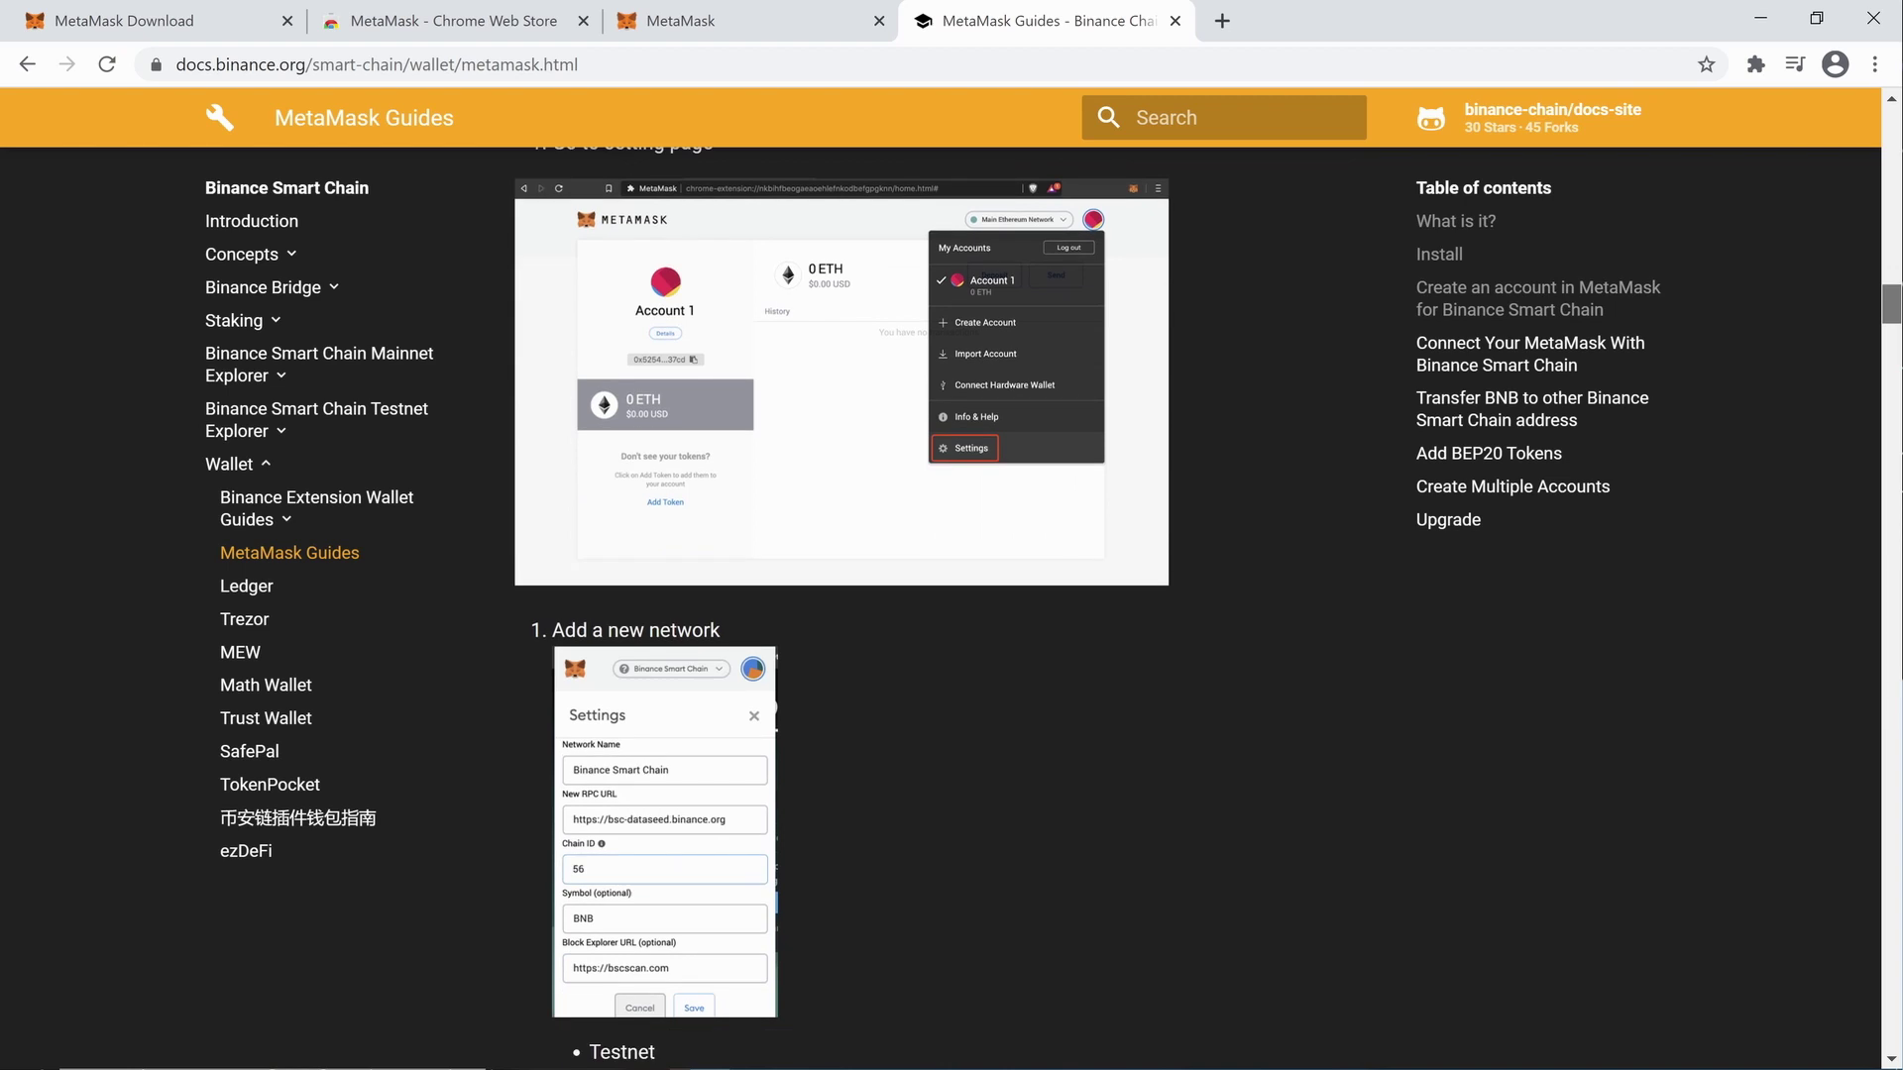
scroll(735, 401, down, 4)
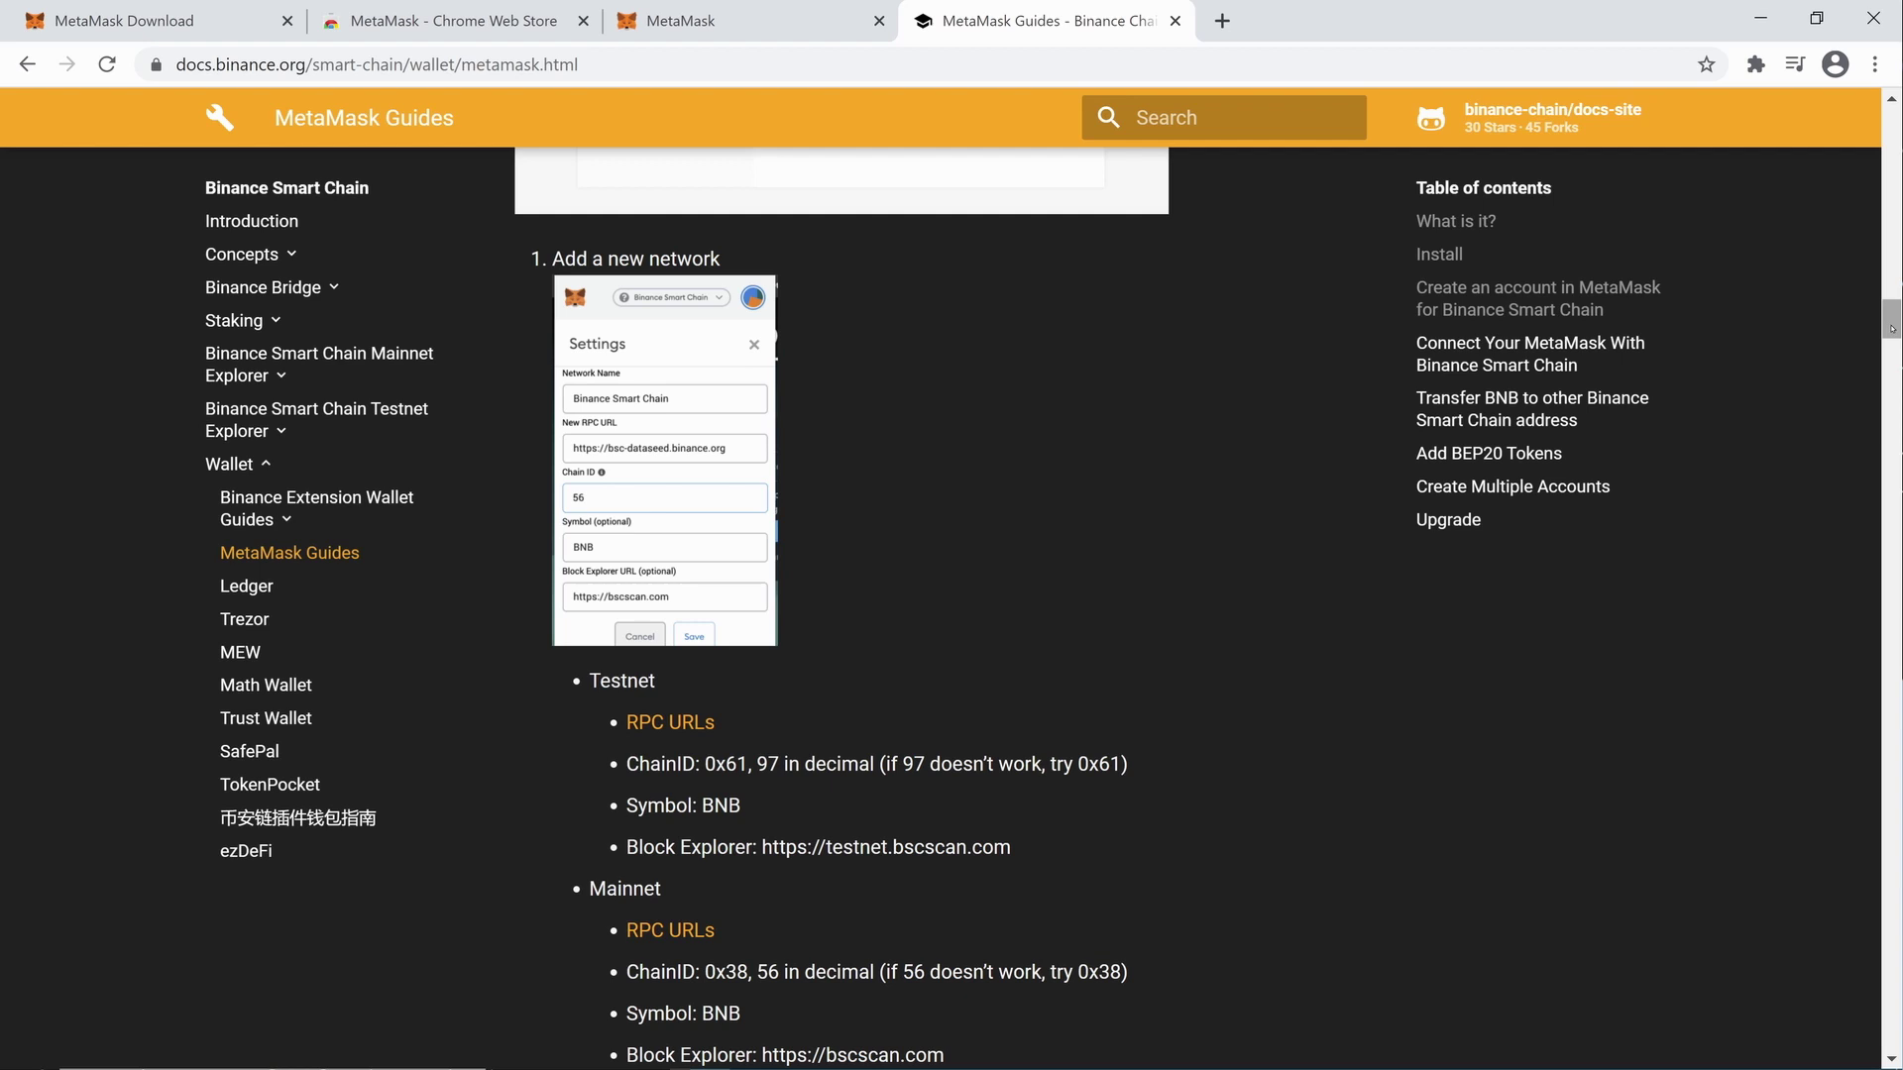
scroll(843, 605, down, 1)
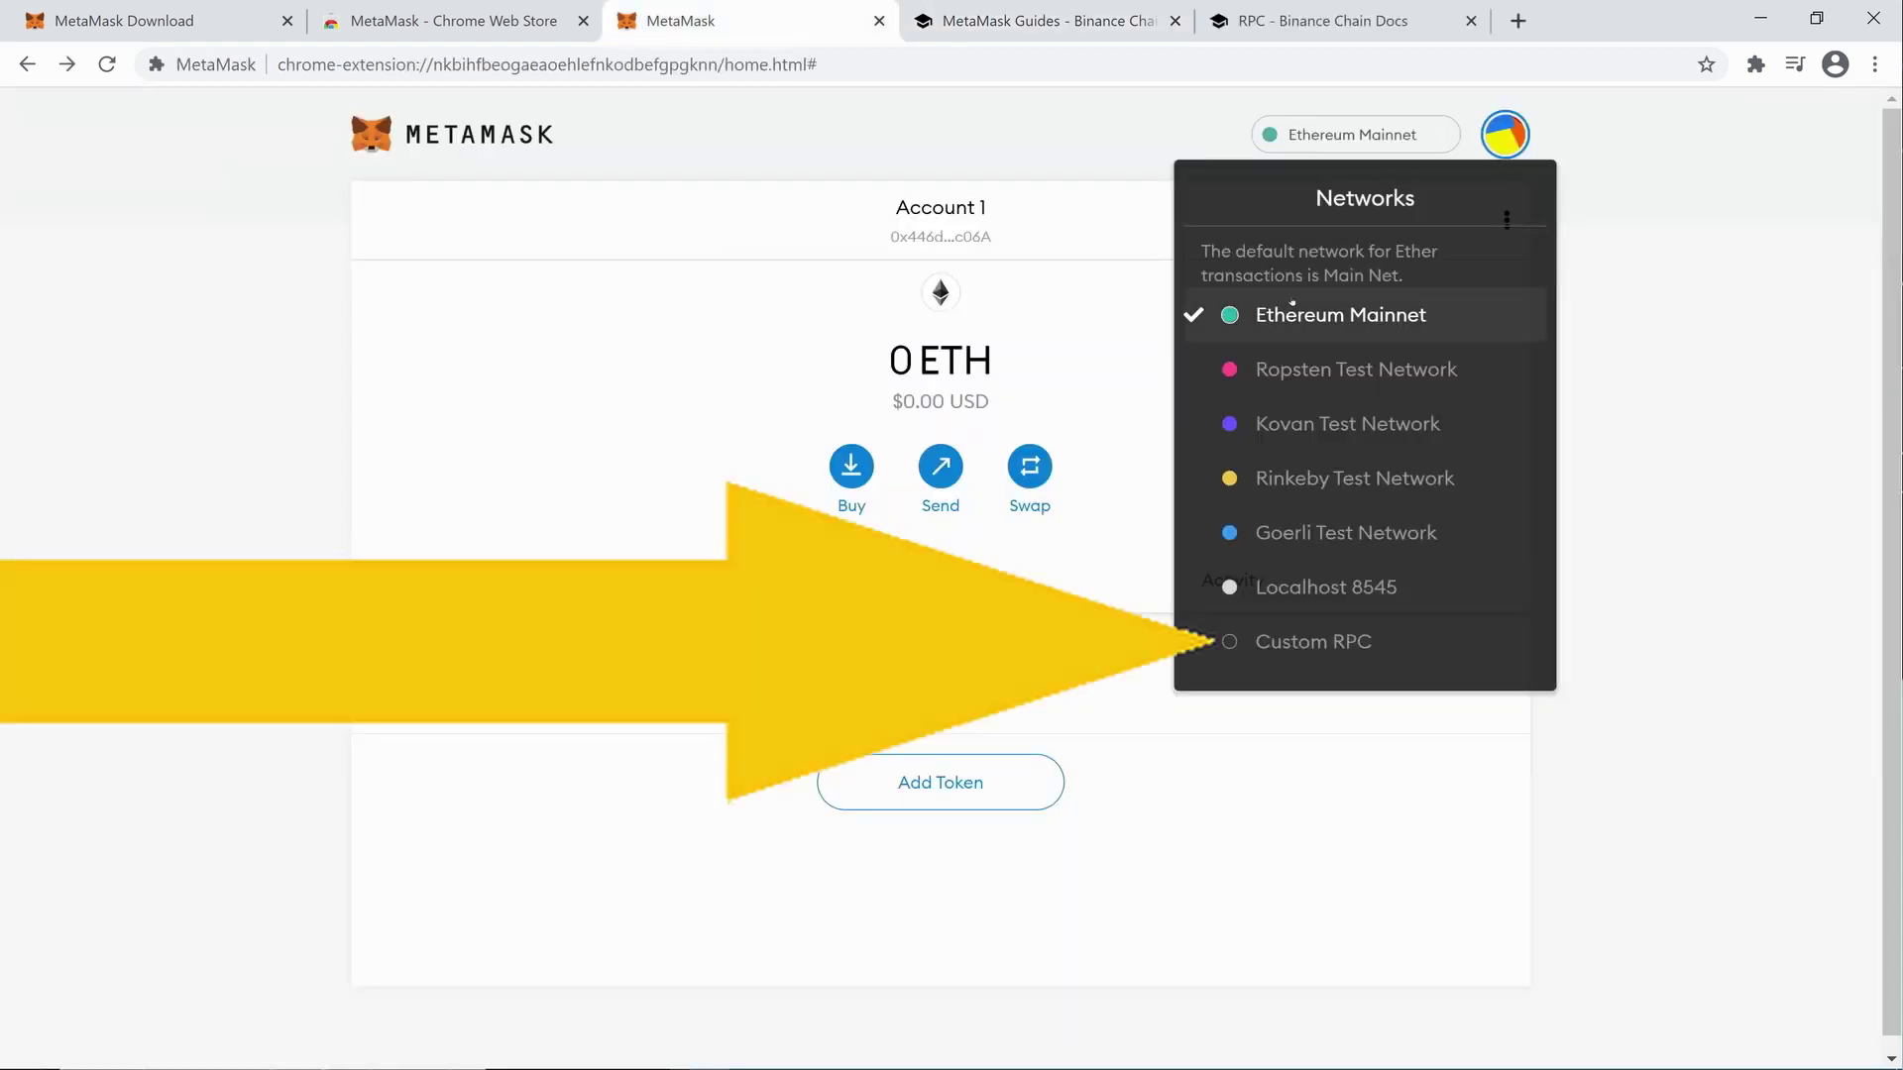
Start adding a custom RPC network in MetaMask and name it Binance Smart Chain.
click(1318, 643)
click(1192, 578)
text(Binance Smart Chain)
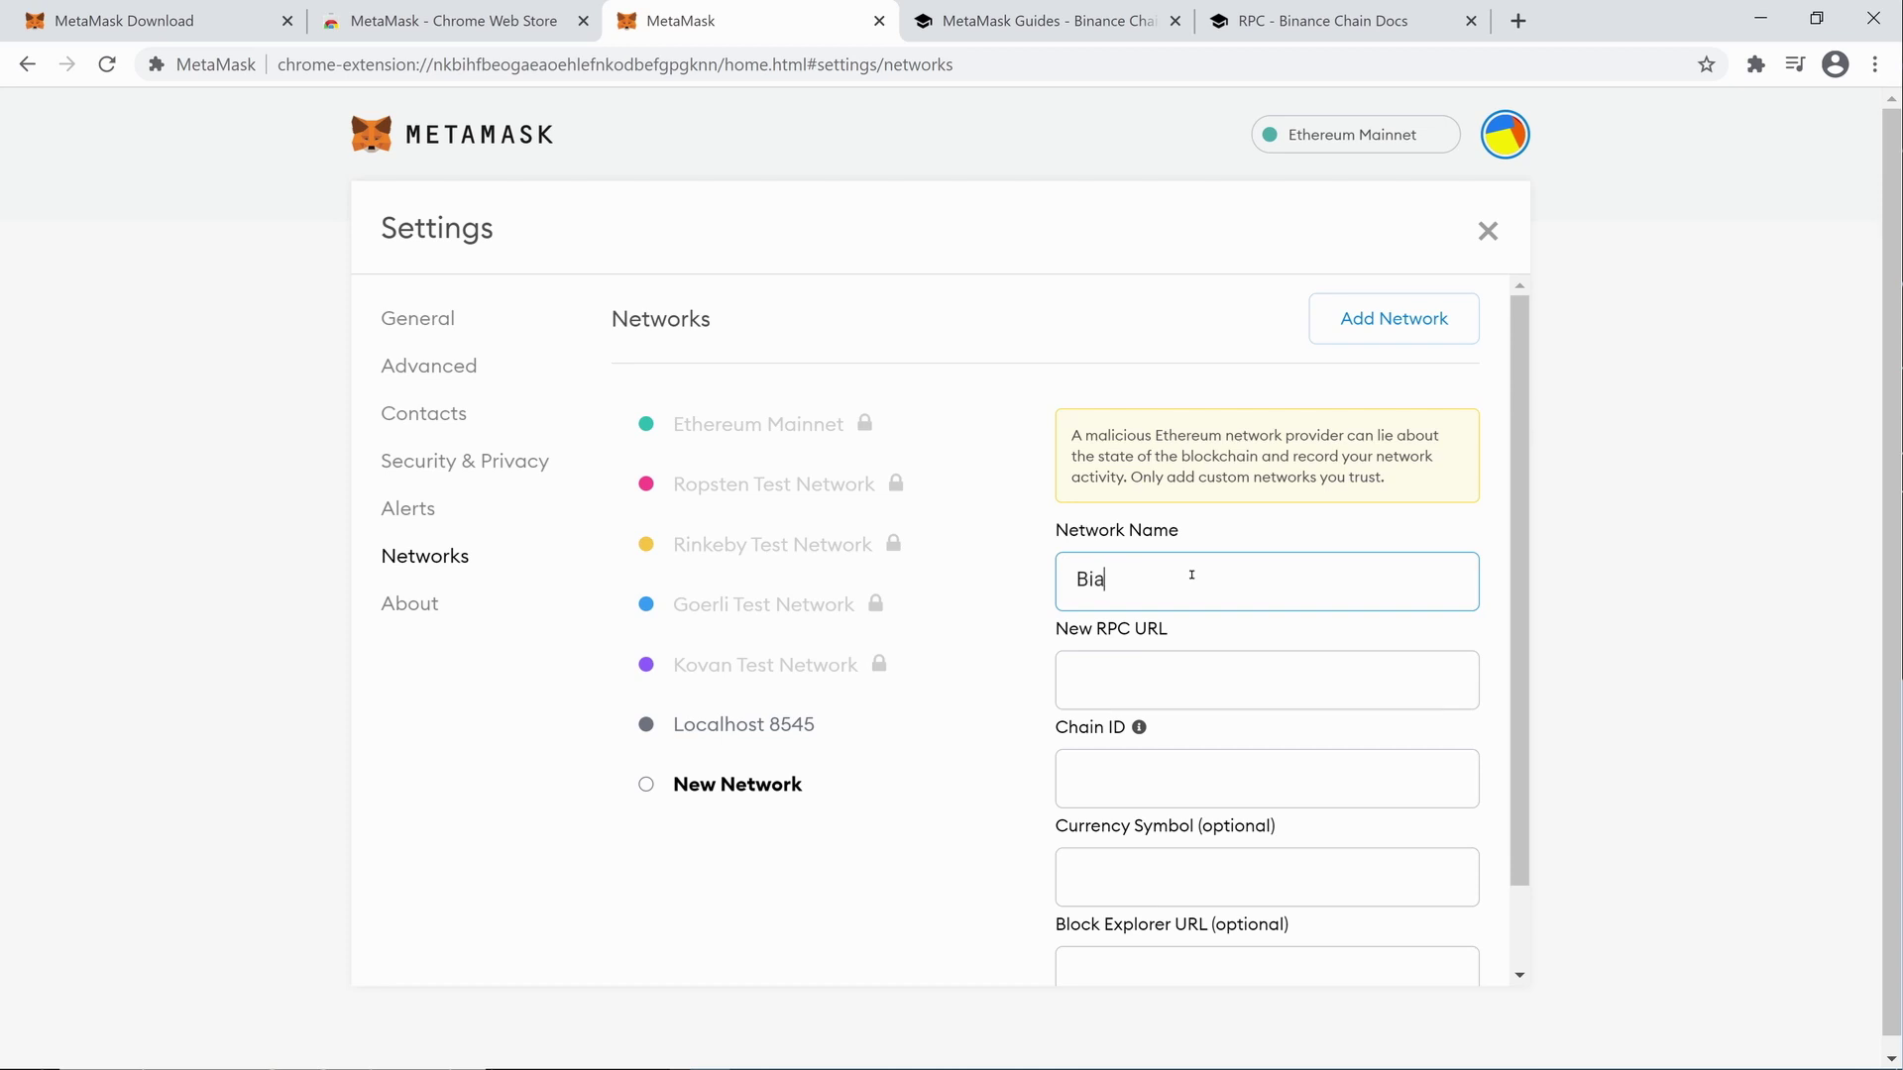
key(Tab)
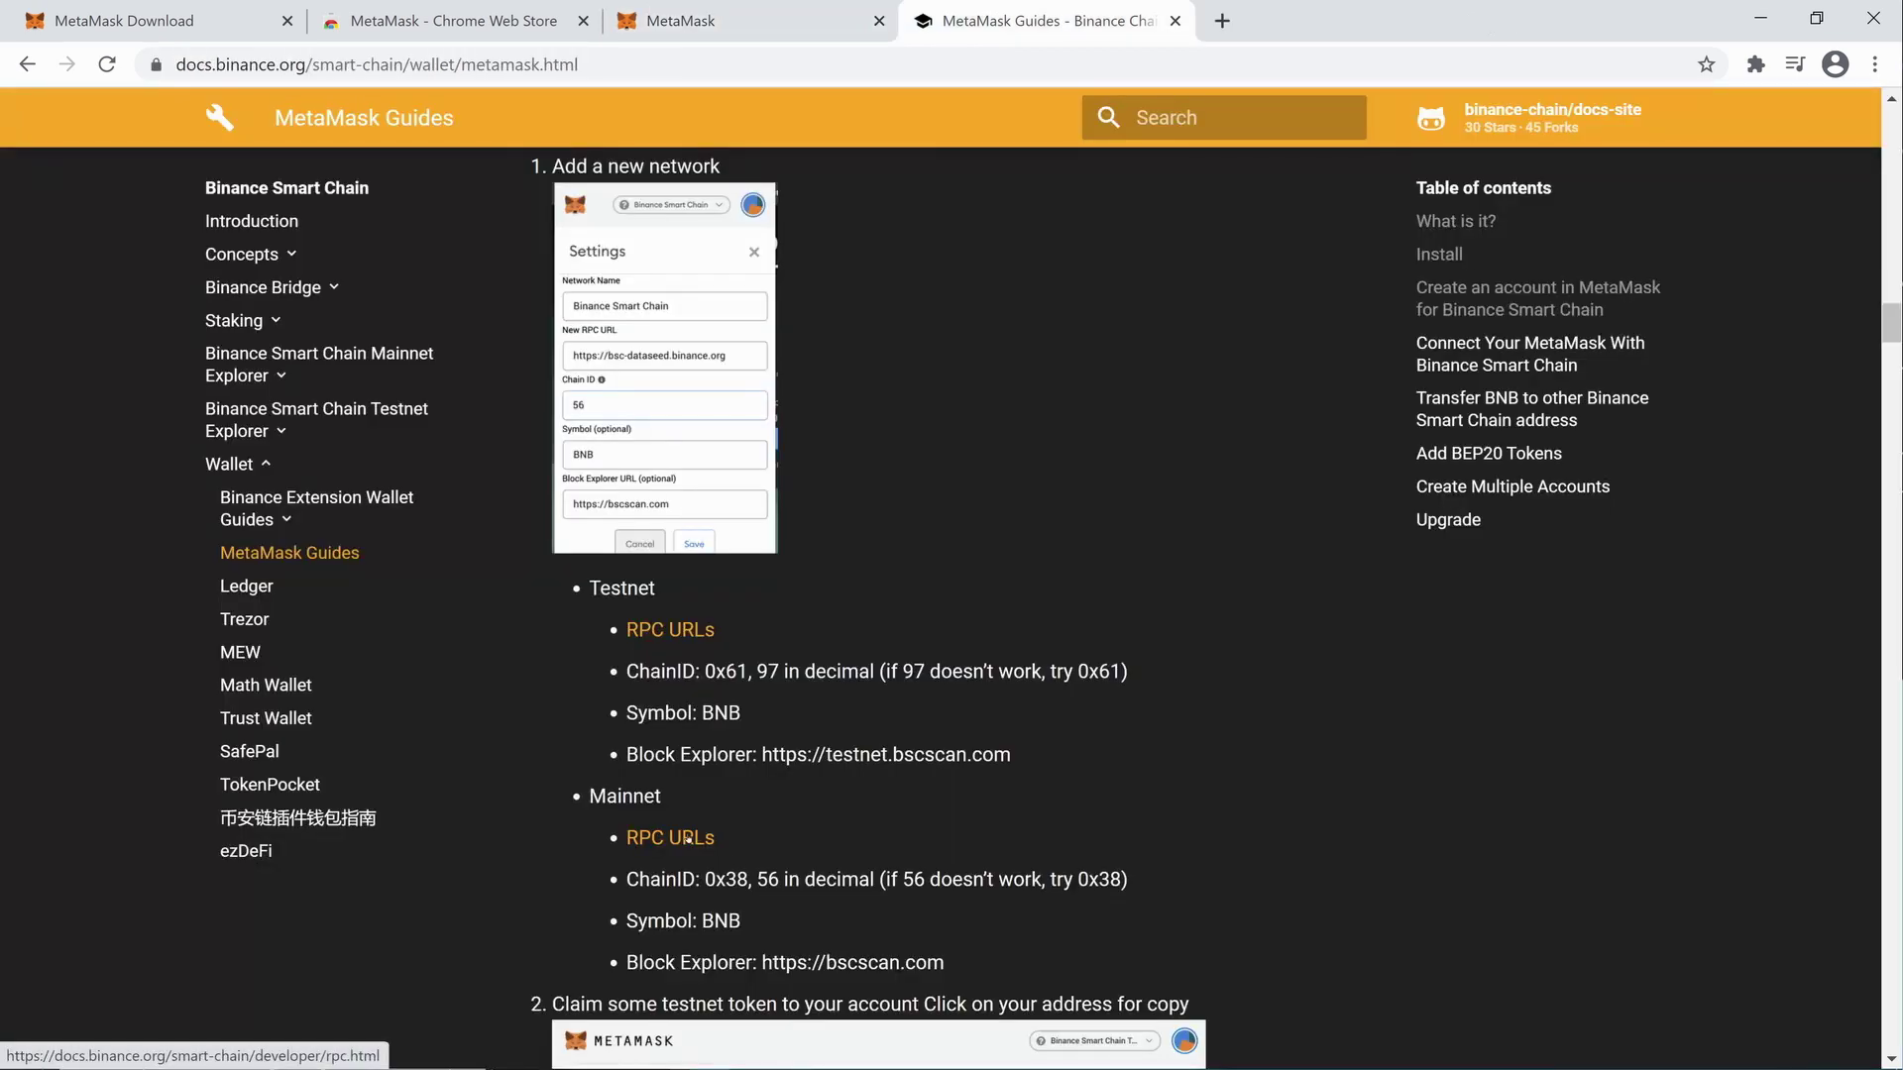
right_click(694, 835)
click(787, 854)
click(1281, 22)
drag(870, 606, 552, 607)
key(ctrl+c)
click(1040, 21)
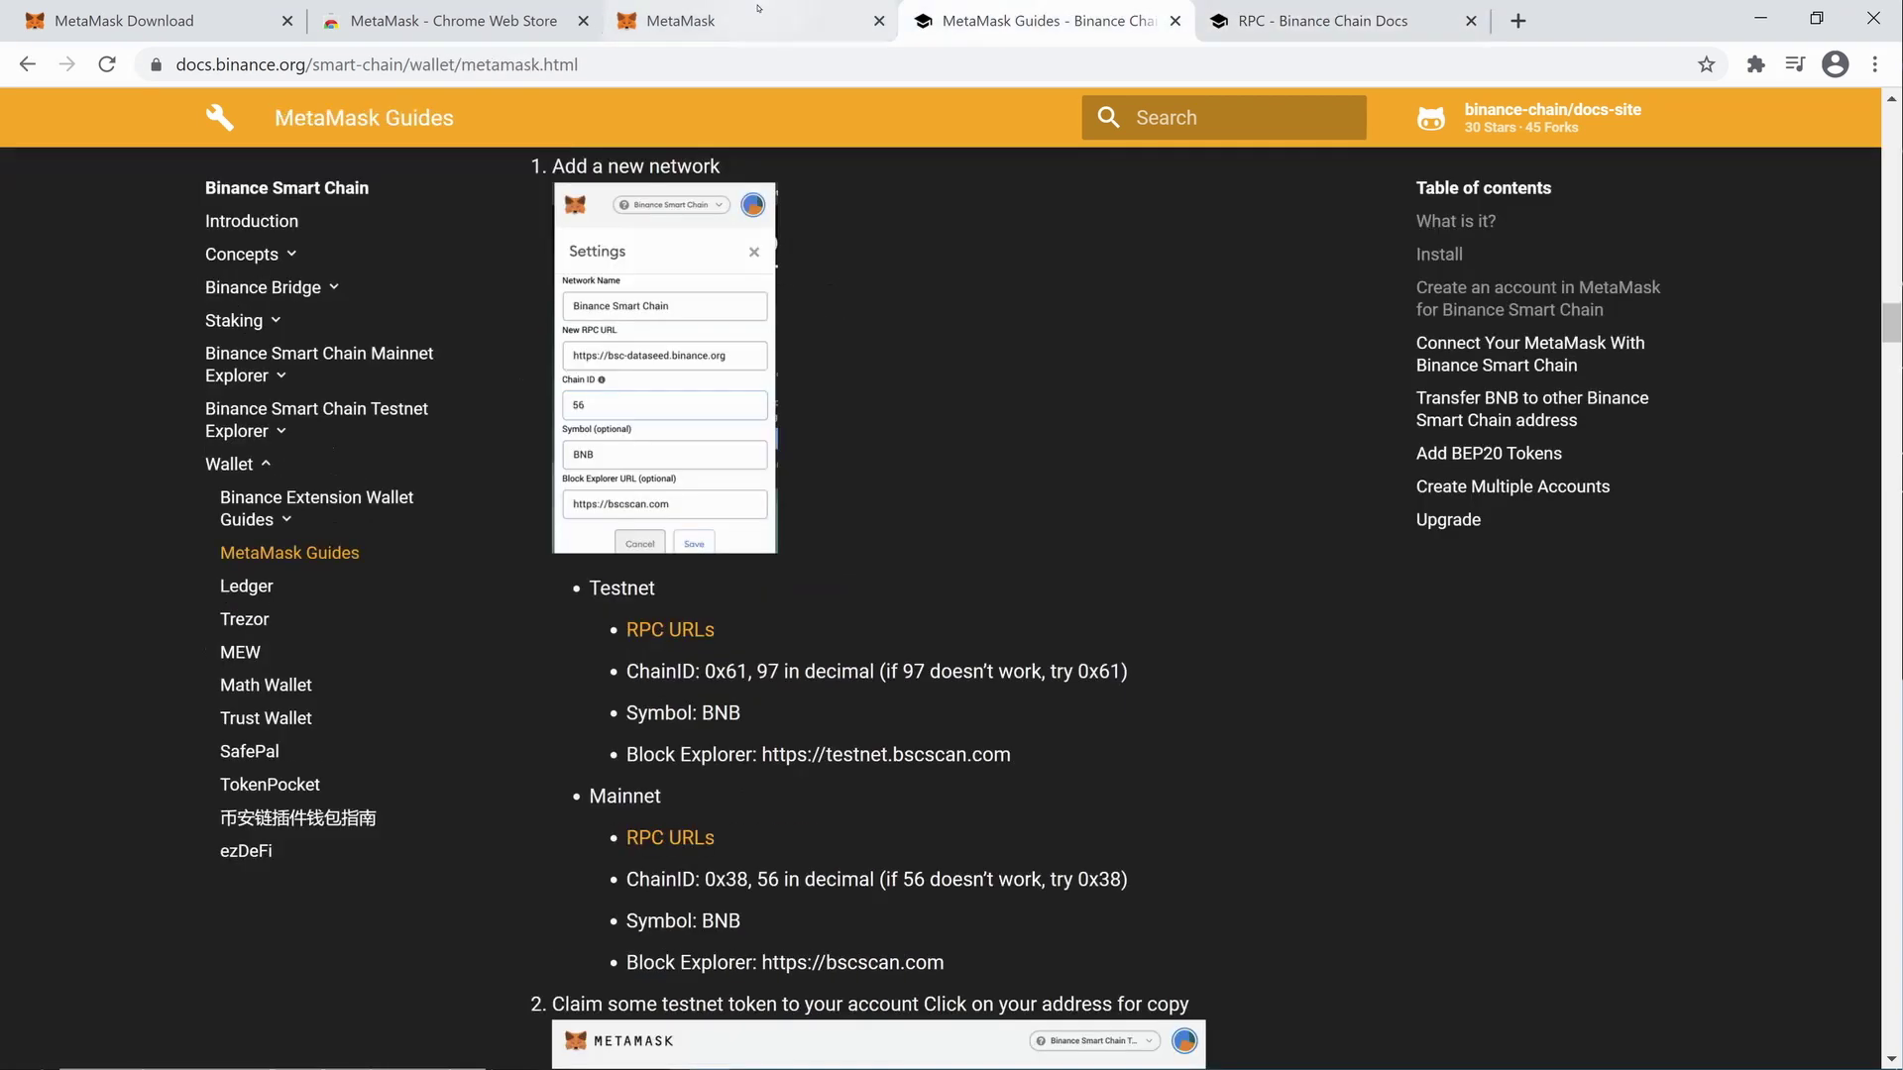
click(713, 21)
key(ctrl+v)
scroll(1149, 684, down, 1)
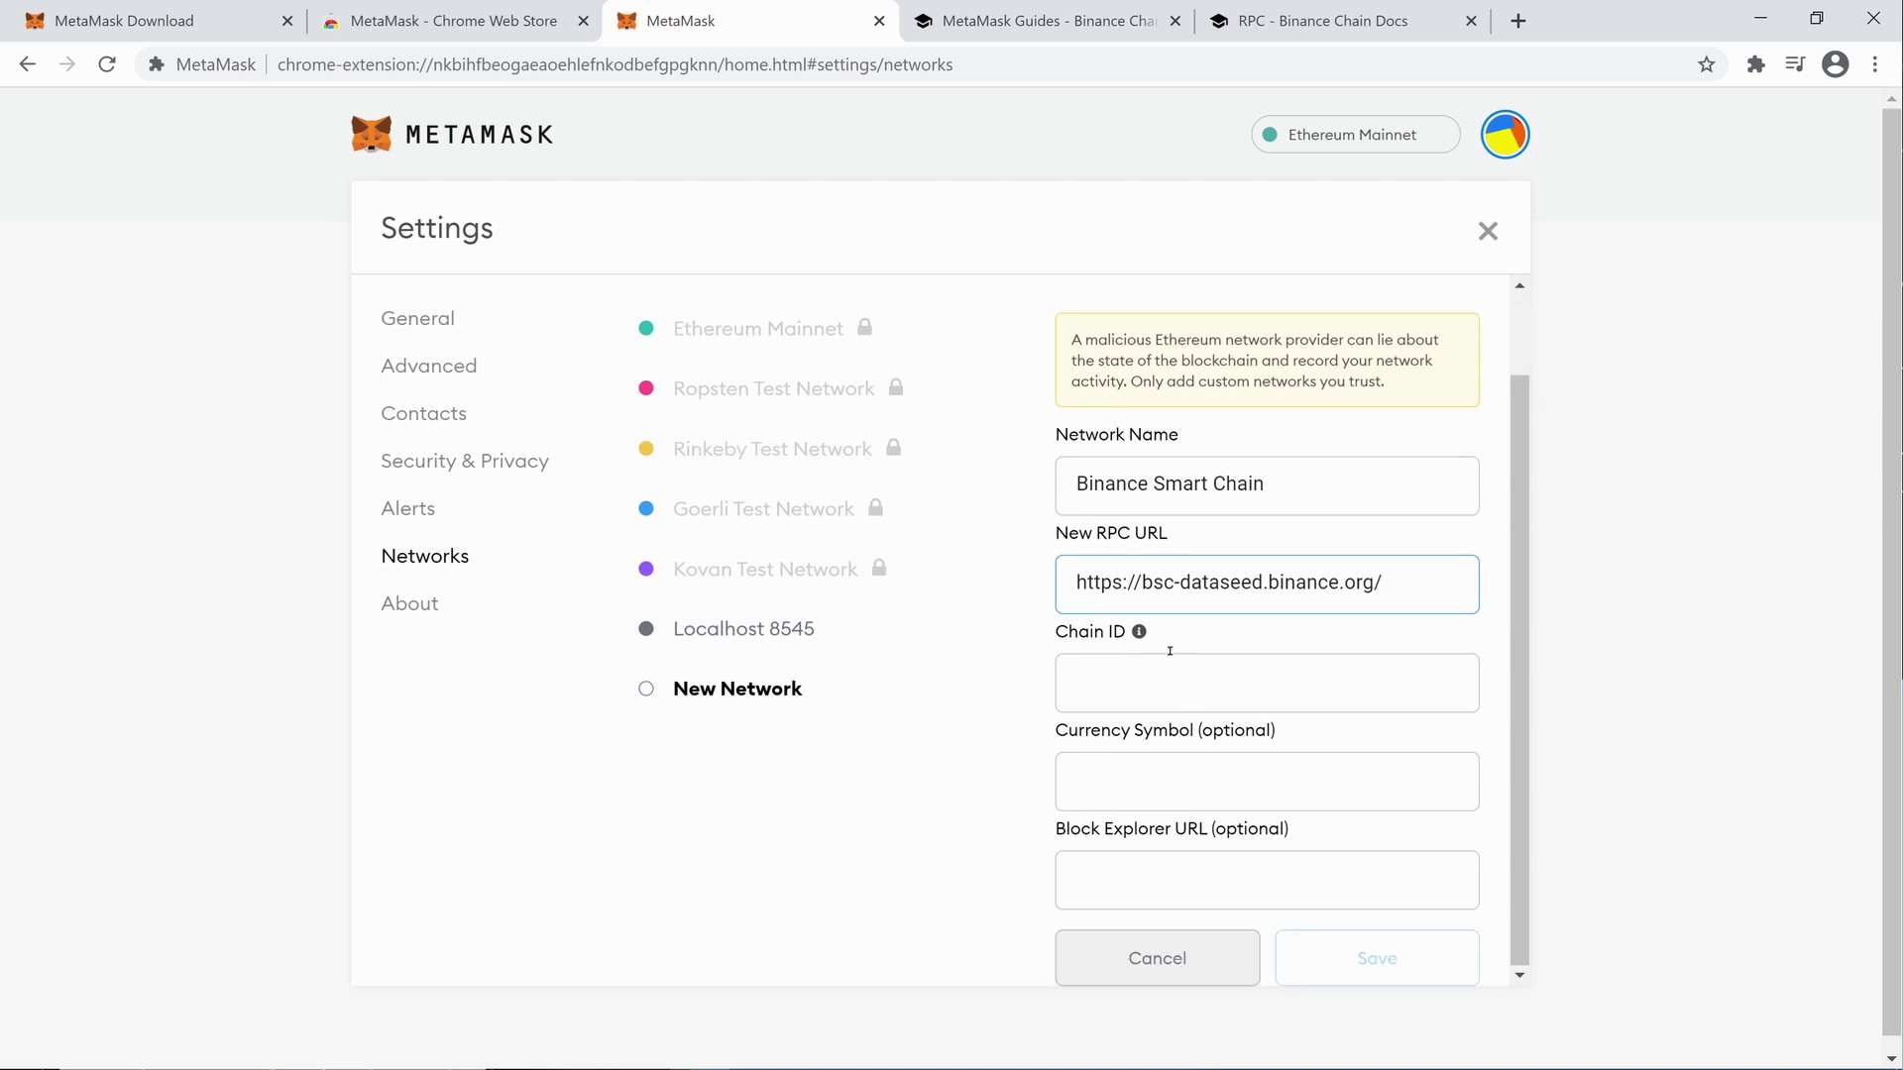
Set the network's chain ID to 0x38, copied from the Binance MetaMask guide, and its currency symbol to BNB.
click(994, 22)
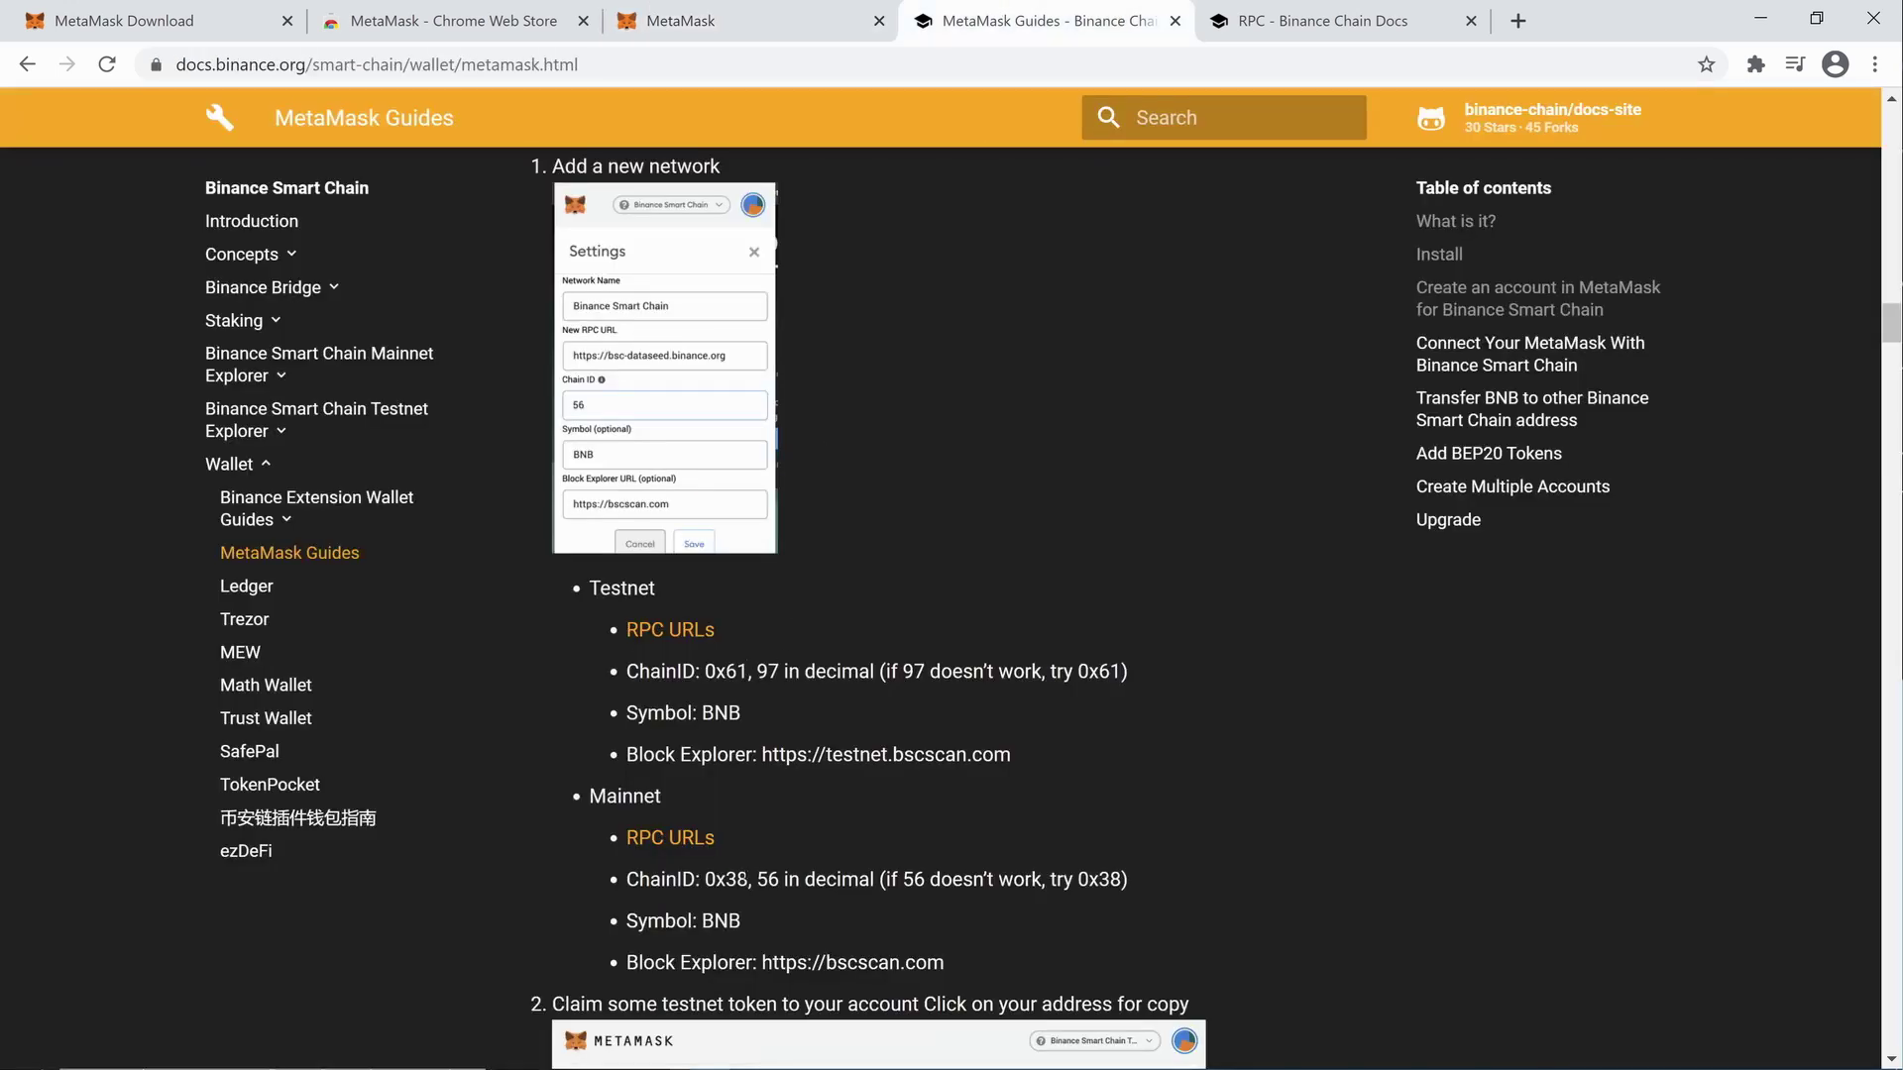
drag(749, 879, 705, 879)
key(ctrl+c)
click(793, 5)
click(1151, 694)
key(ctrl+v)
click(1154, 778)
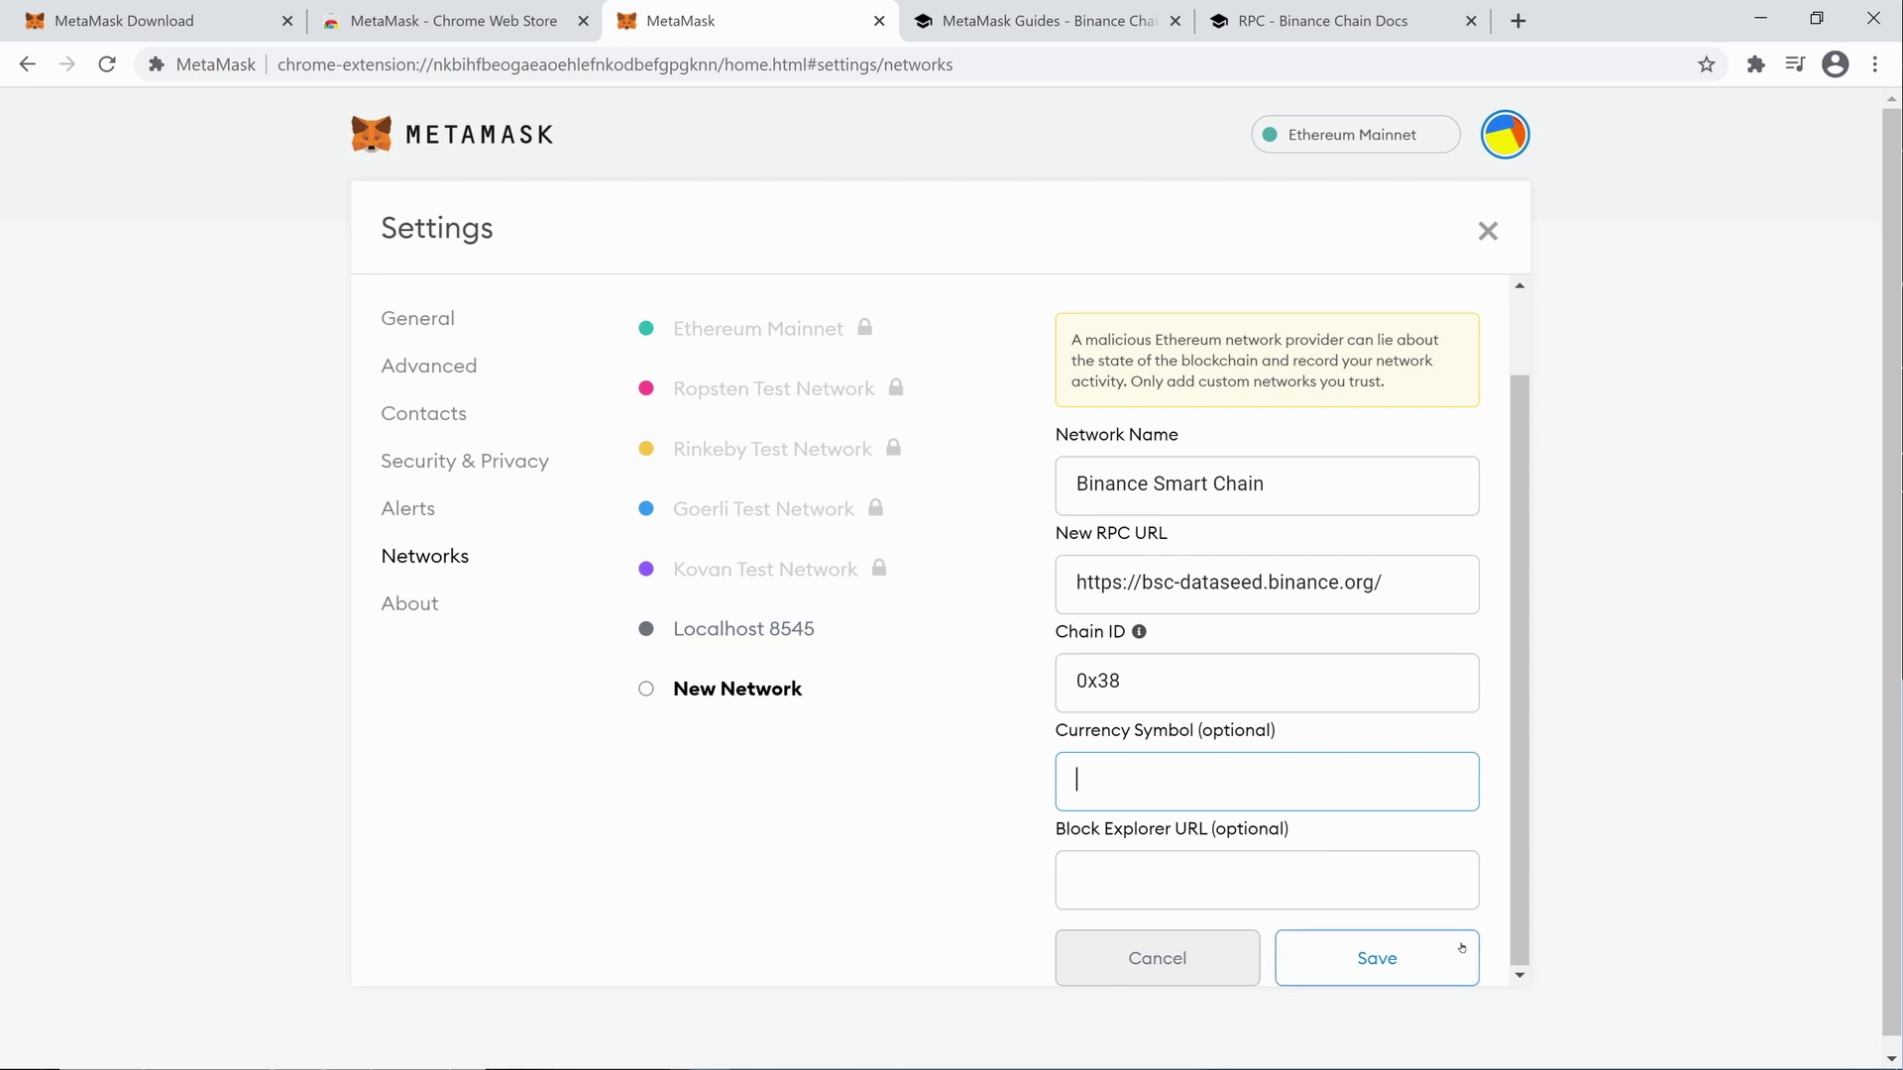
text(N)
key(BackSpace)
text(BNB)
click(1173, 875)
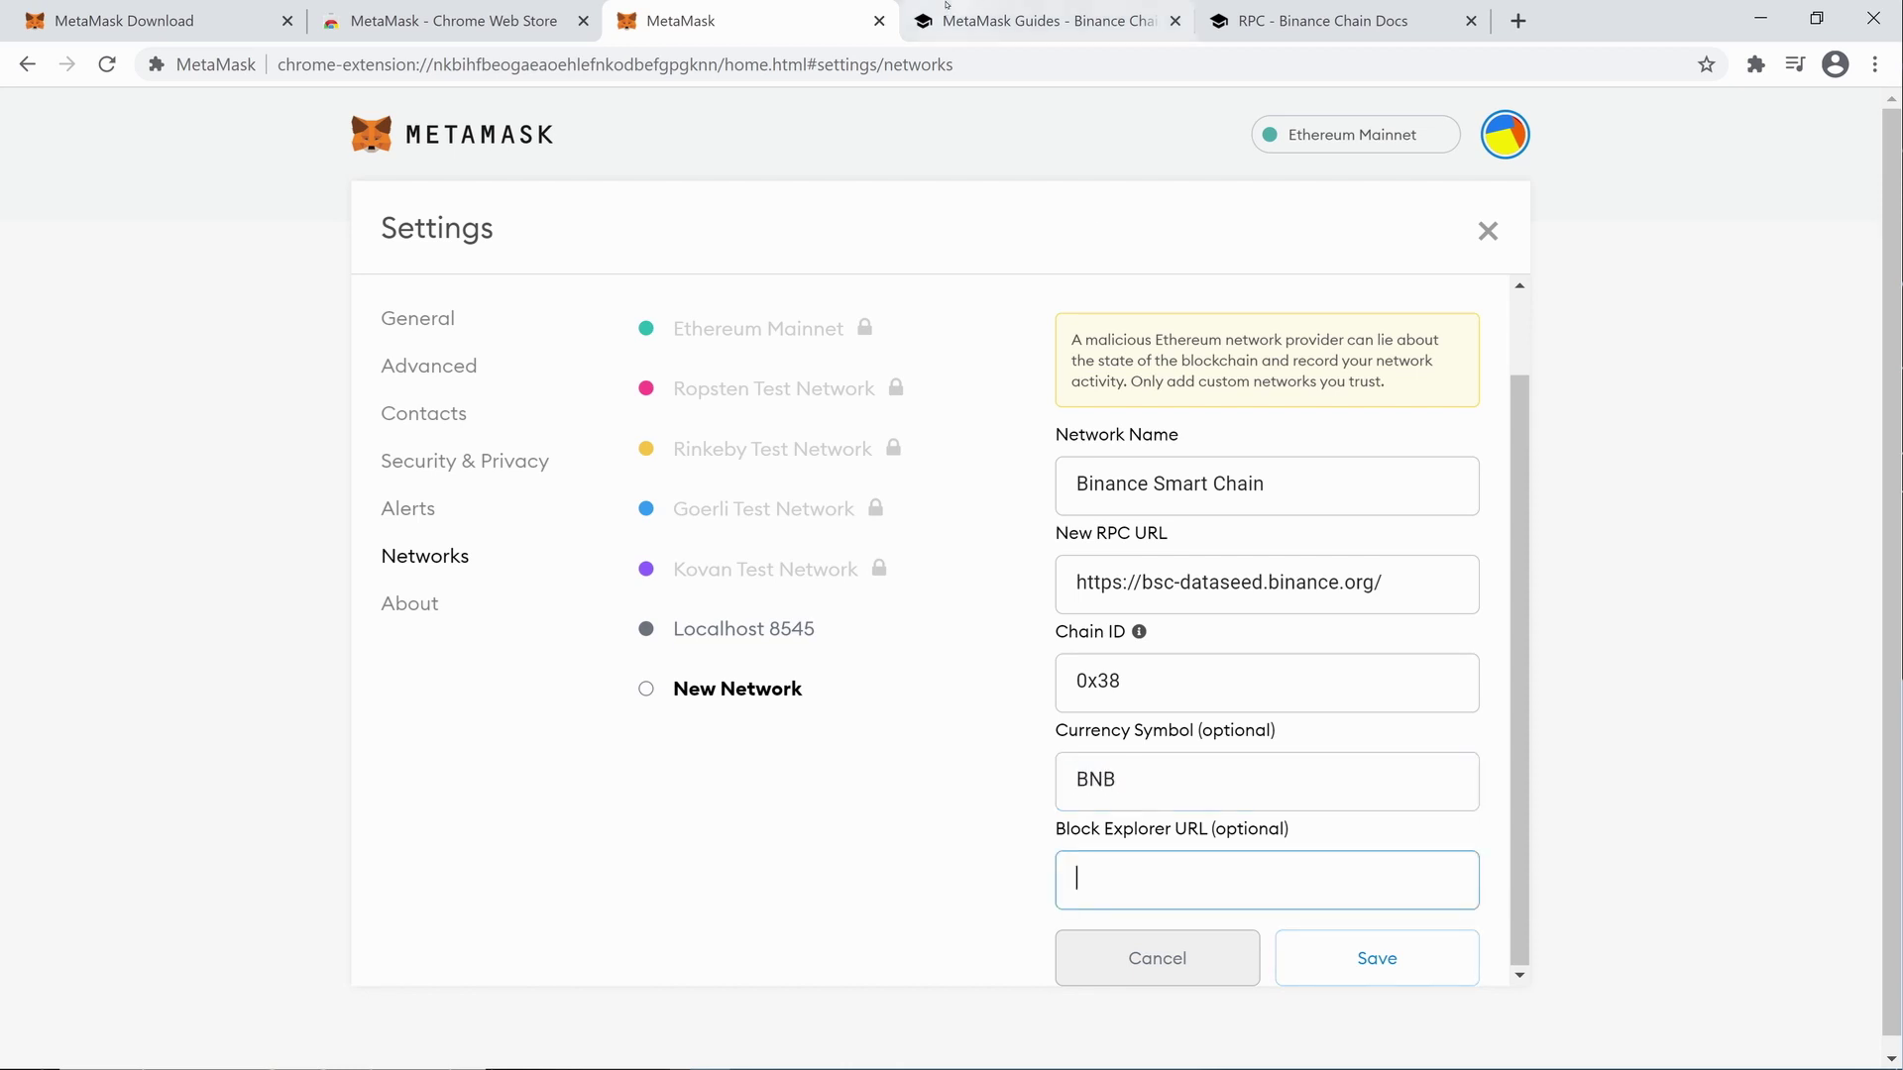
click(994, 22)
drag(953, 966, 762, 962)
key(ctrl+c)
click(694, 21)
key(ctrl+v)
click(1377, 957)
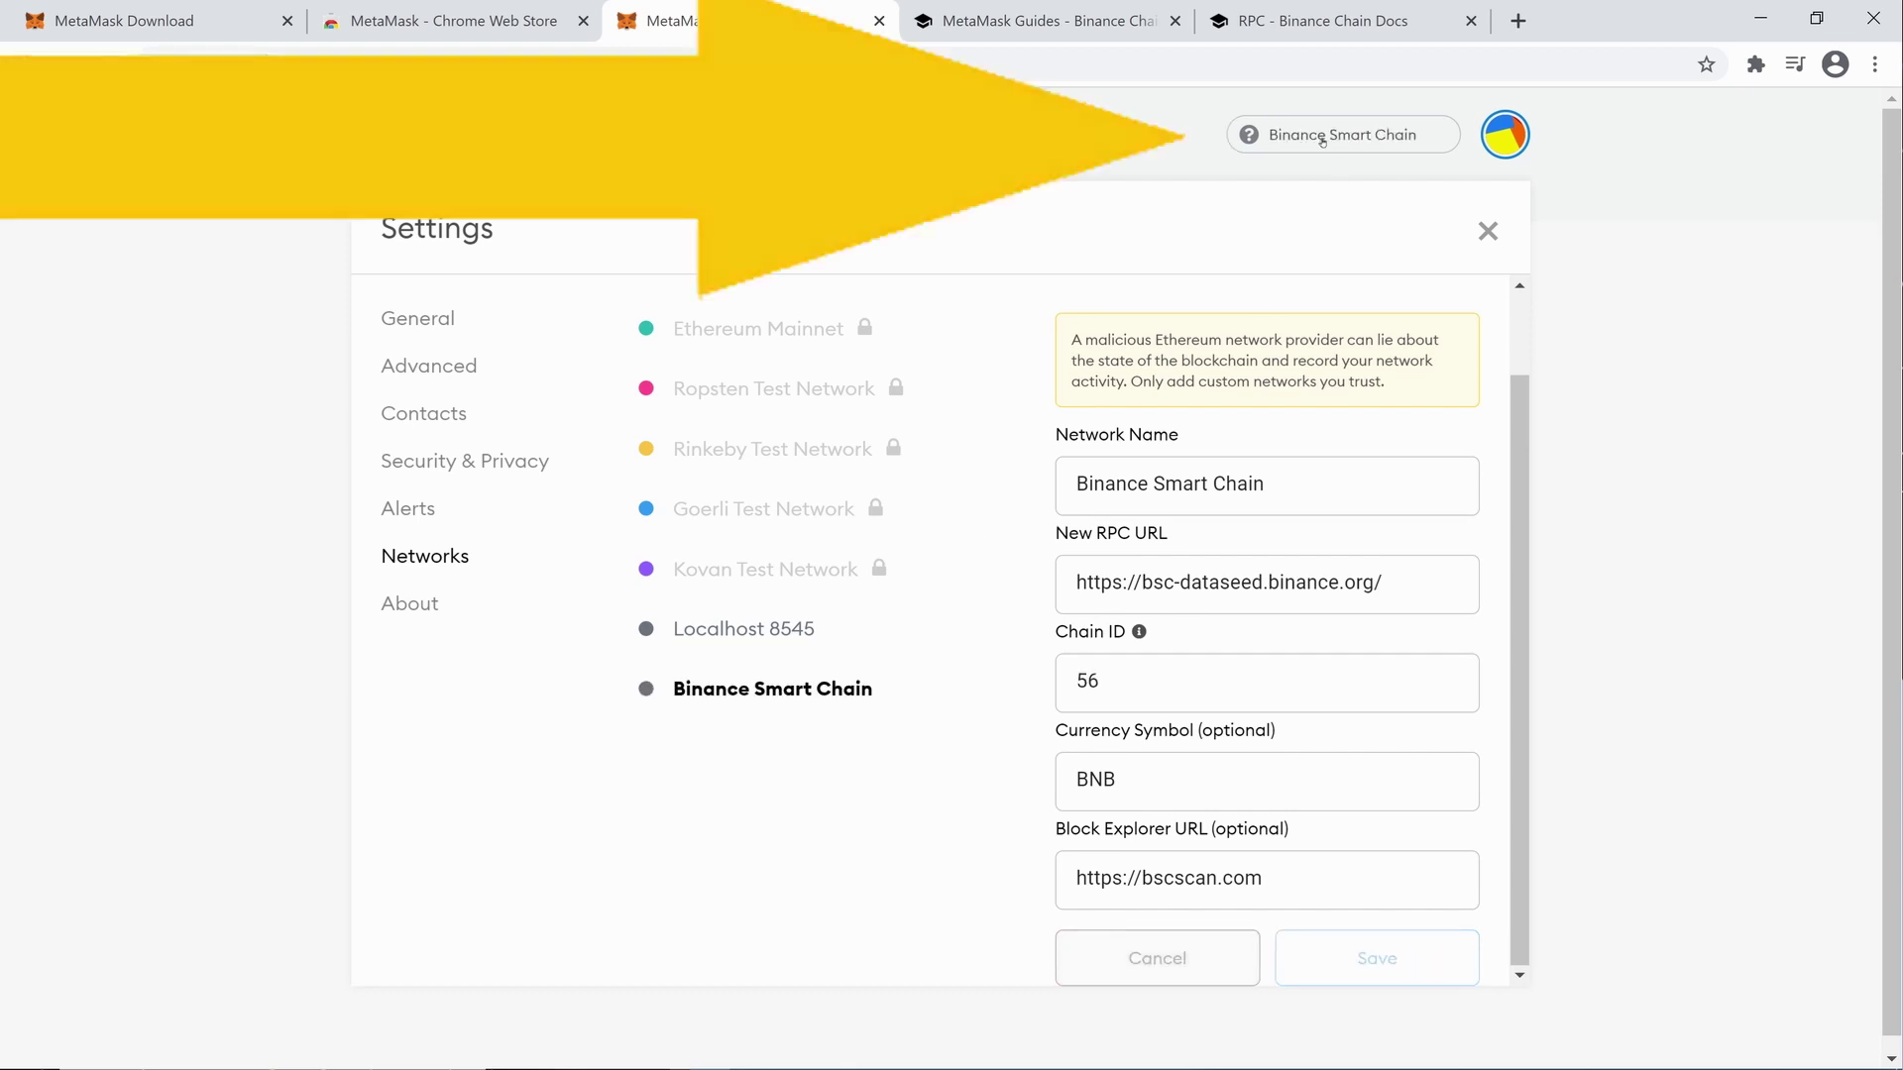
click(1490, 233)
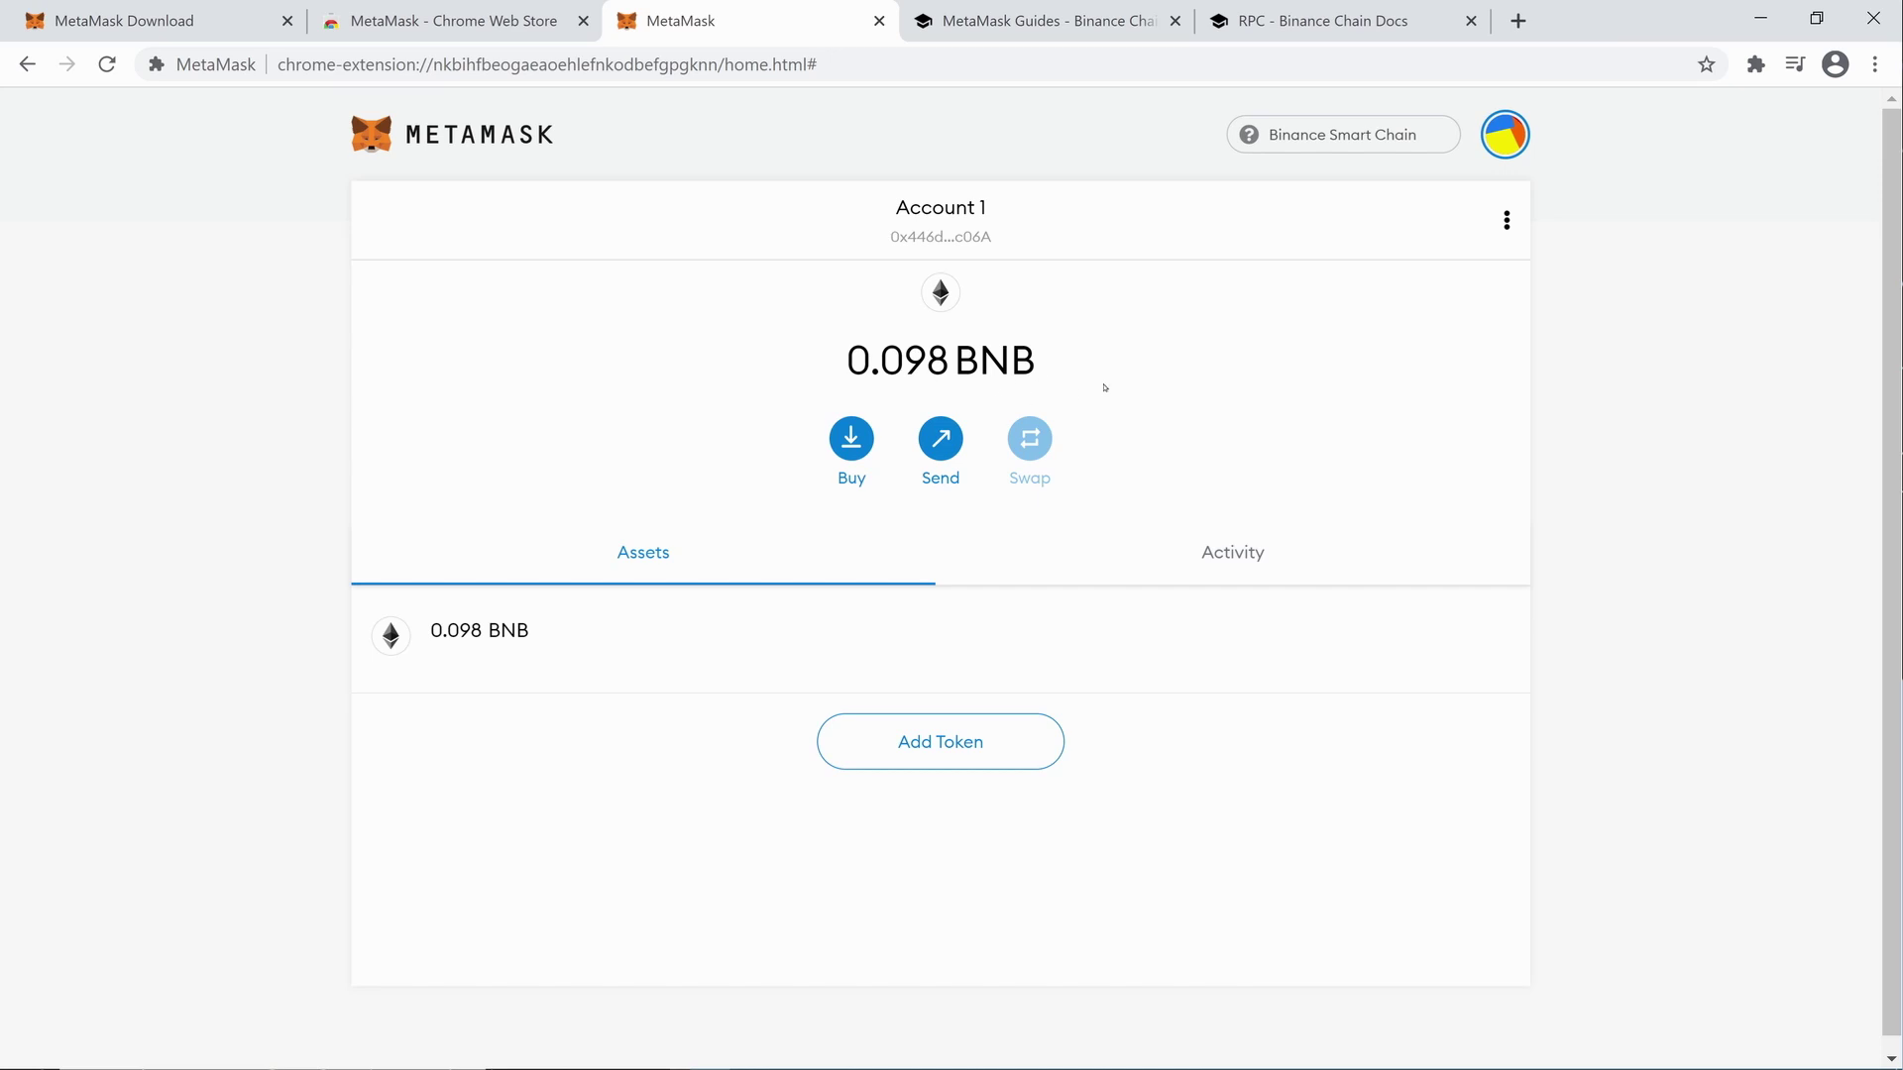
Begin adding a token in MetaMask, then copy the Binance-Peg BTCB Token's contract address from BscScan in Firefox.
click(1027, 750)
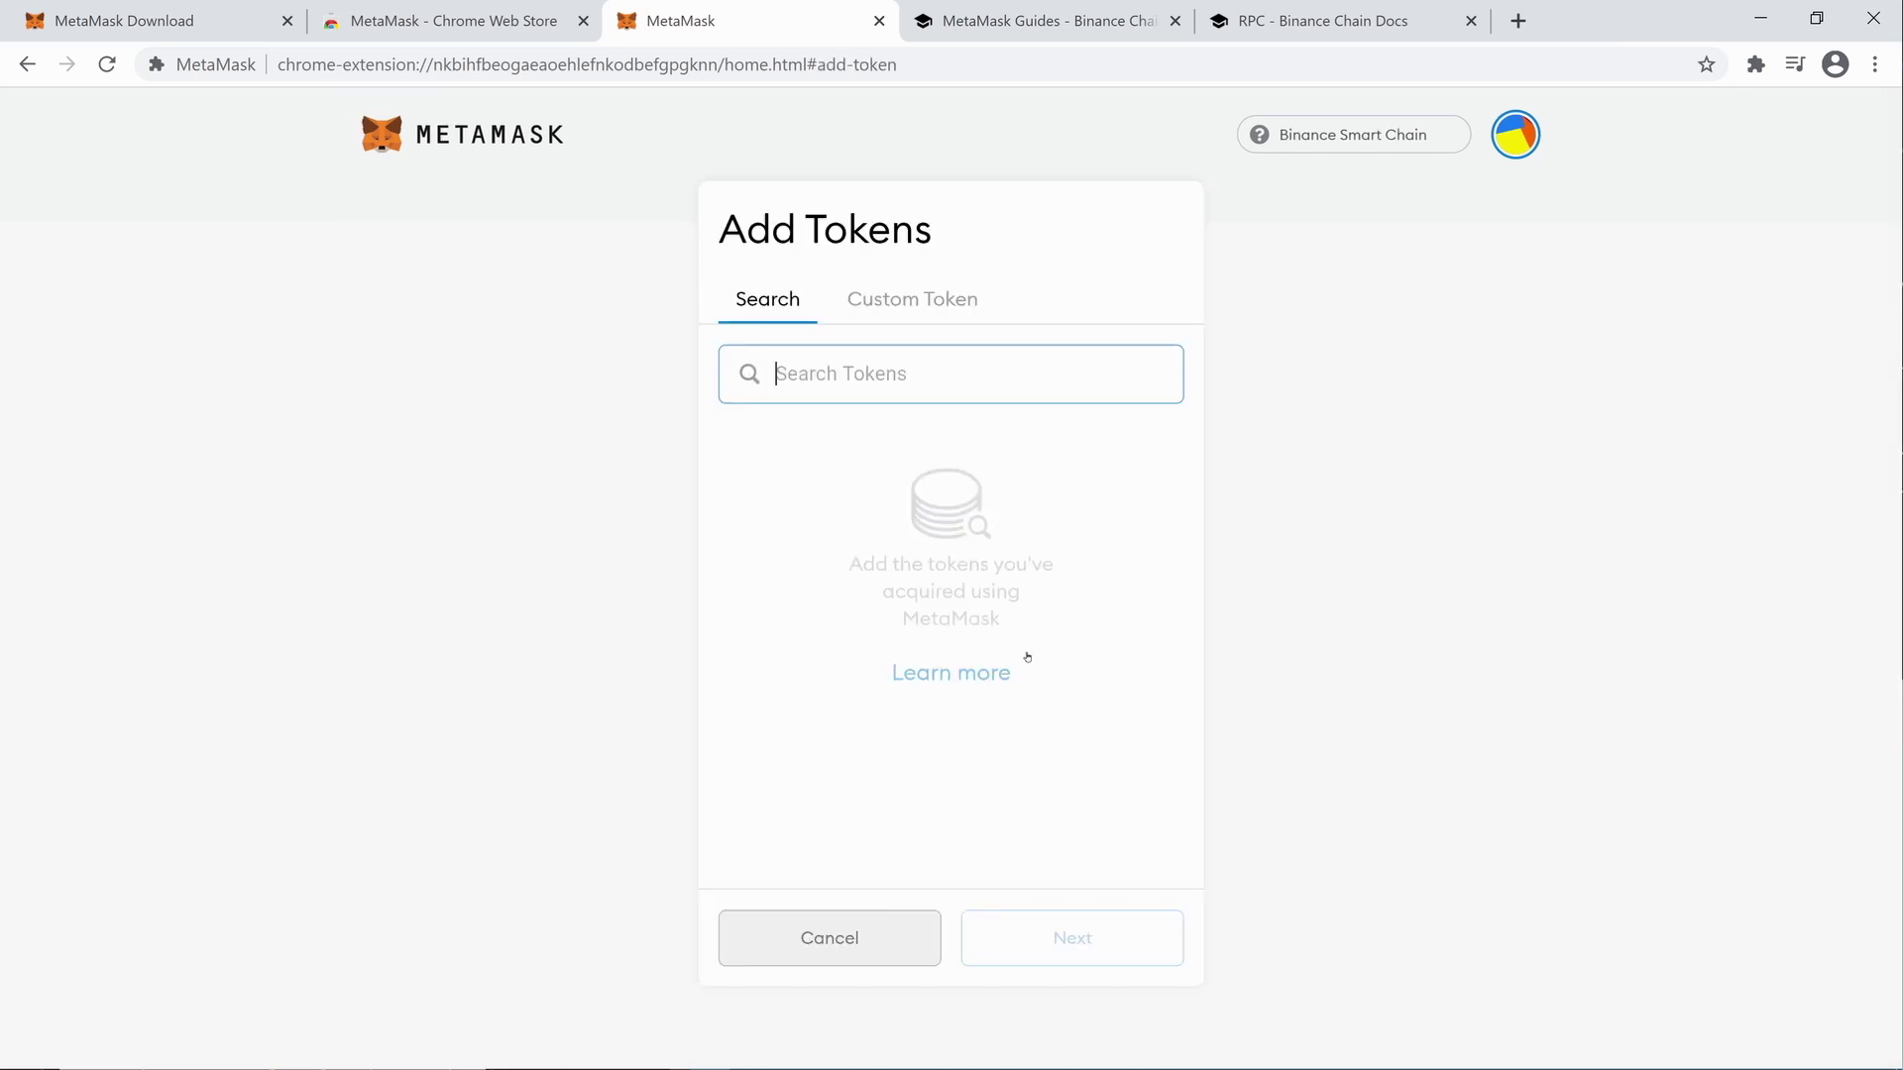
click(821, 1046)
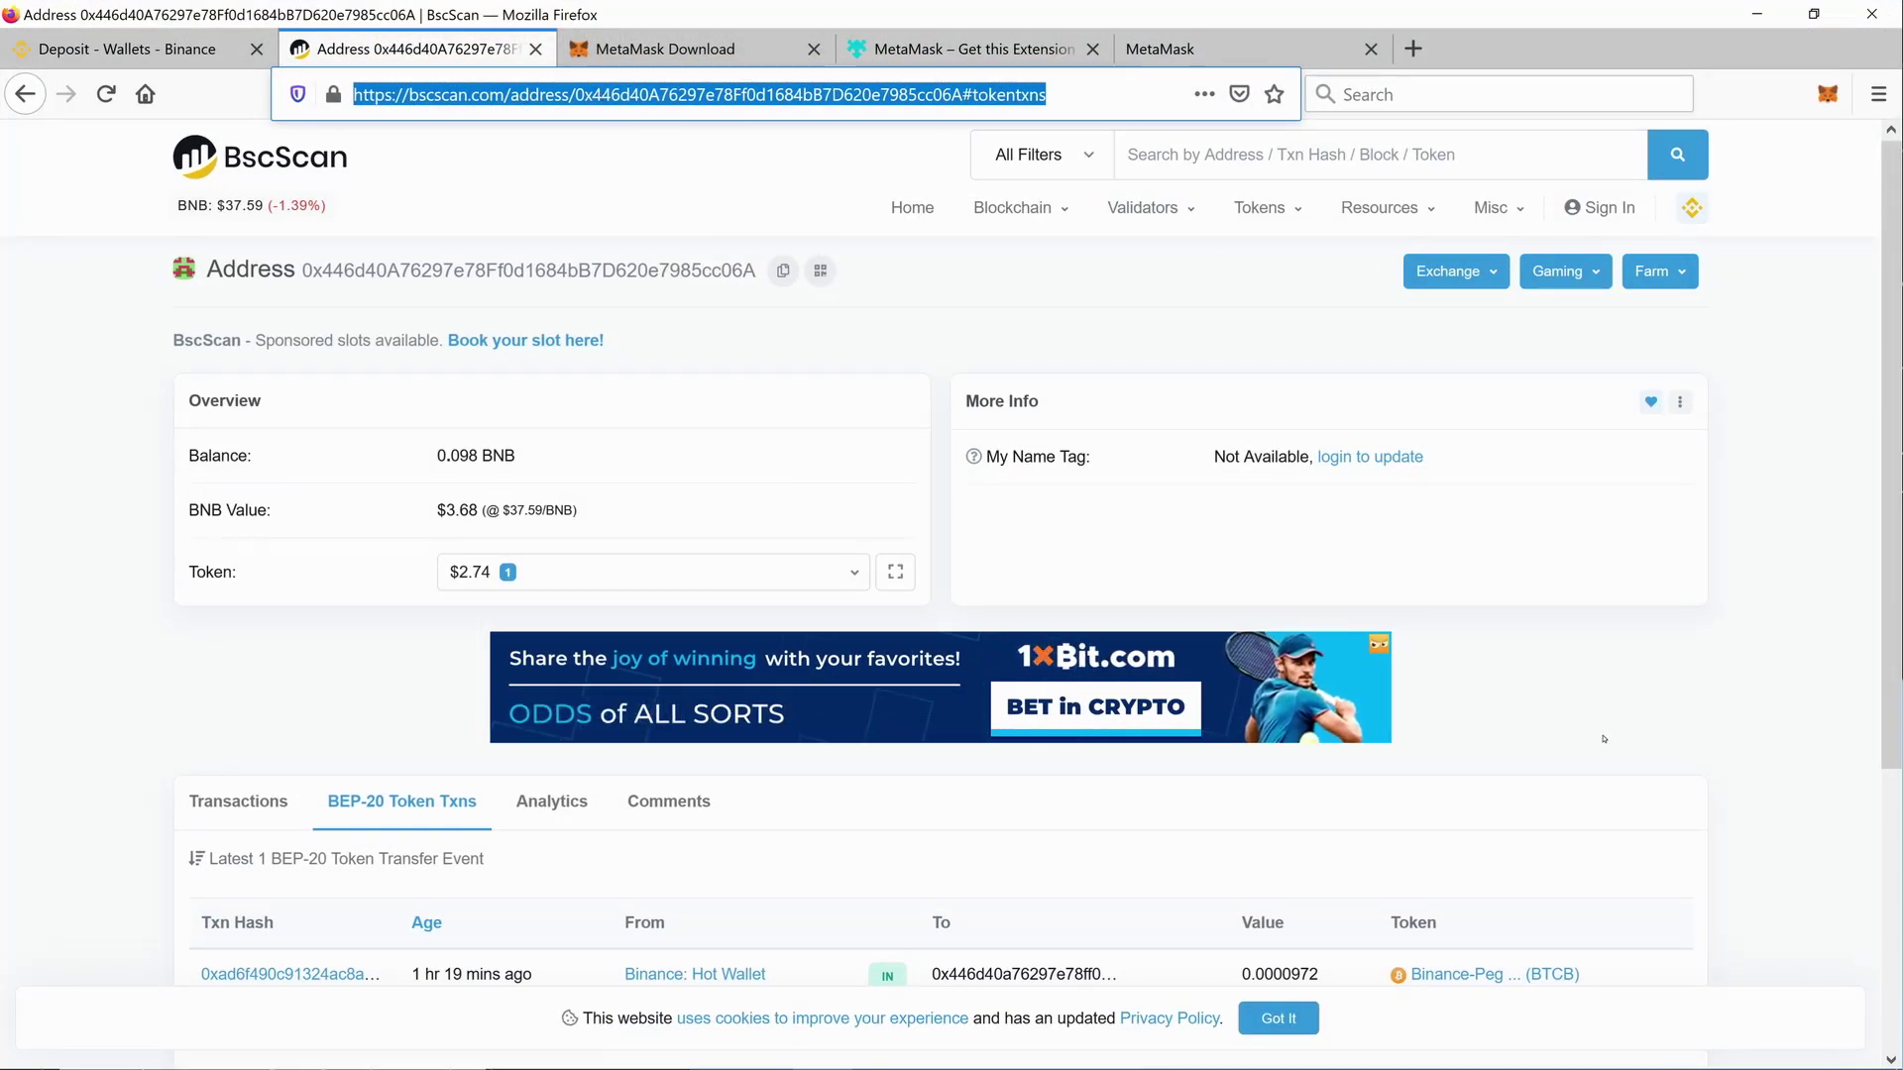
key(Return)
click(1484, 979)
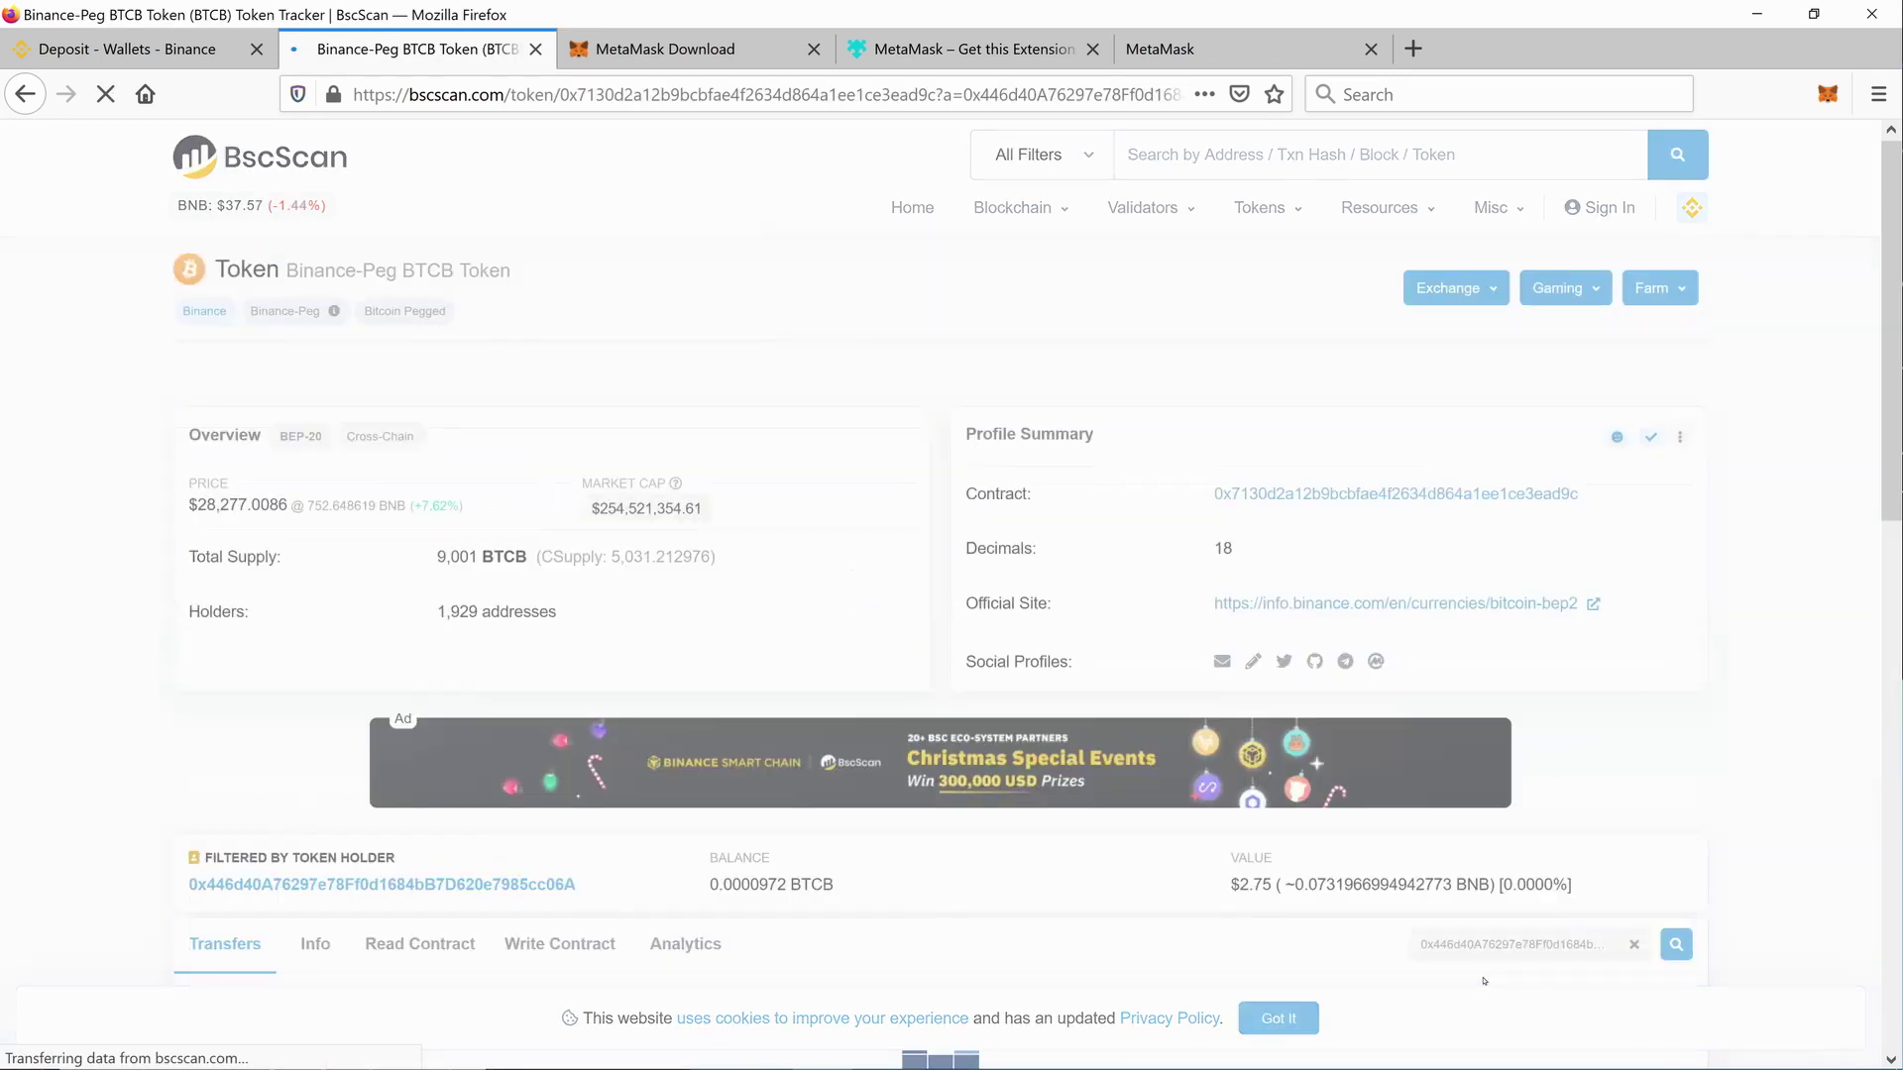
click(1594, 495)
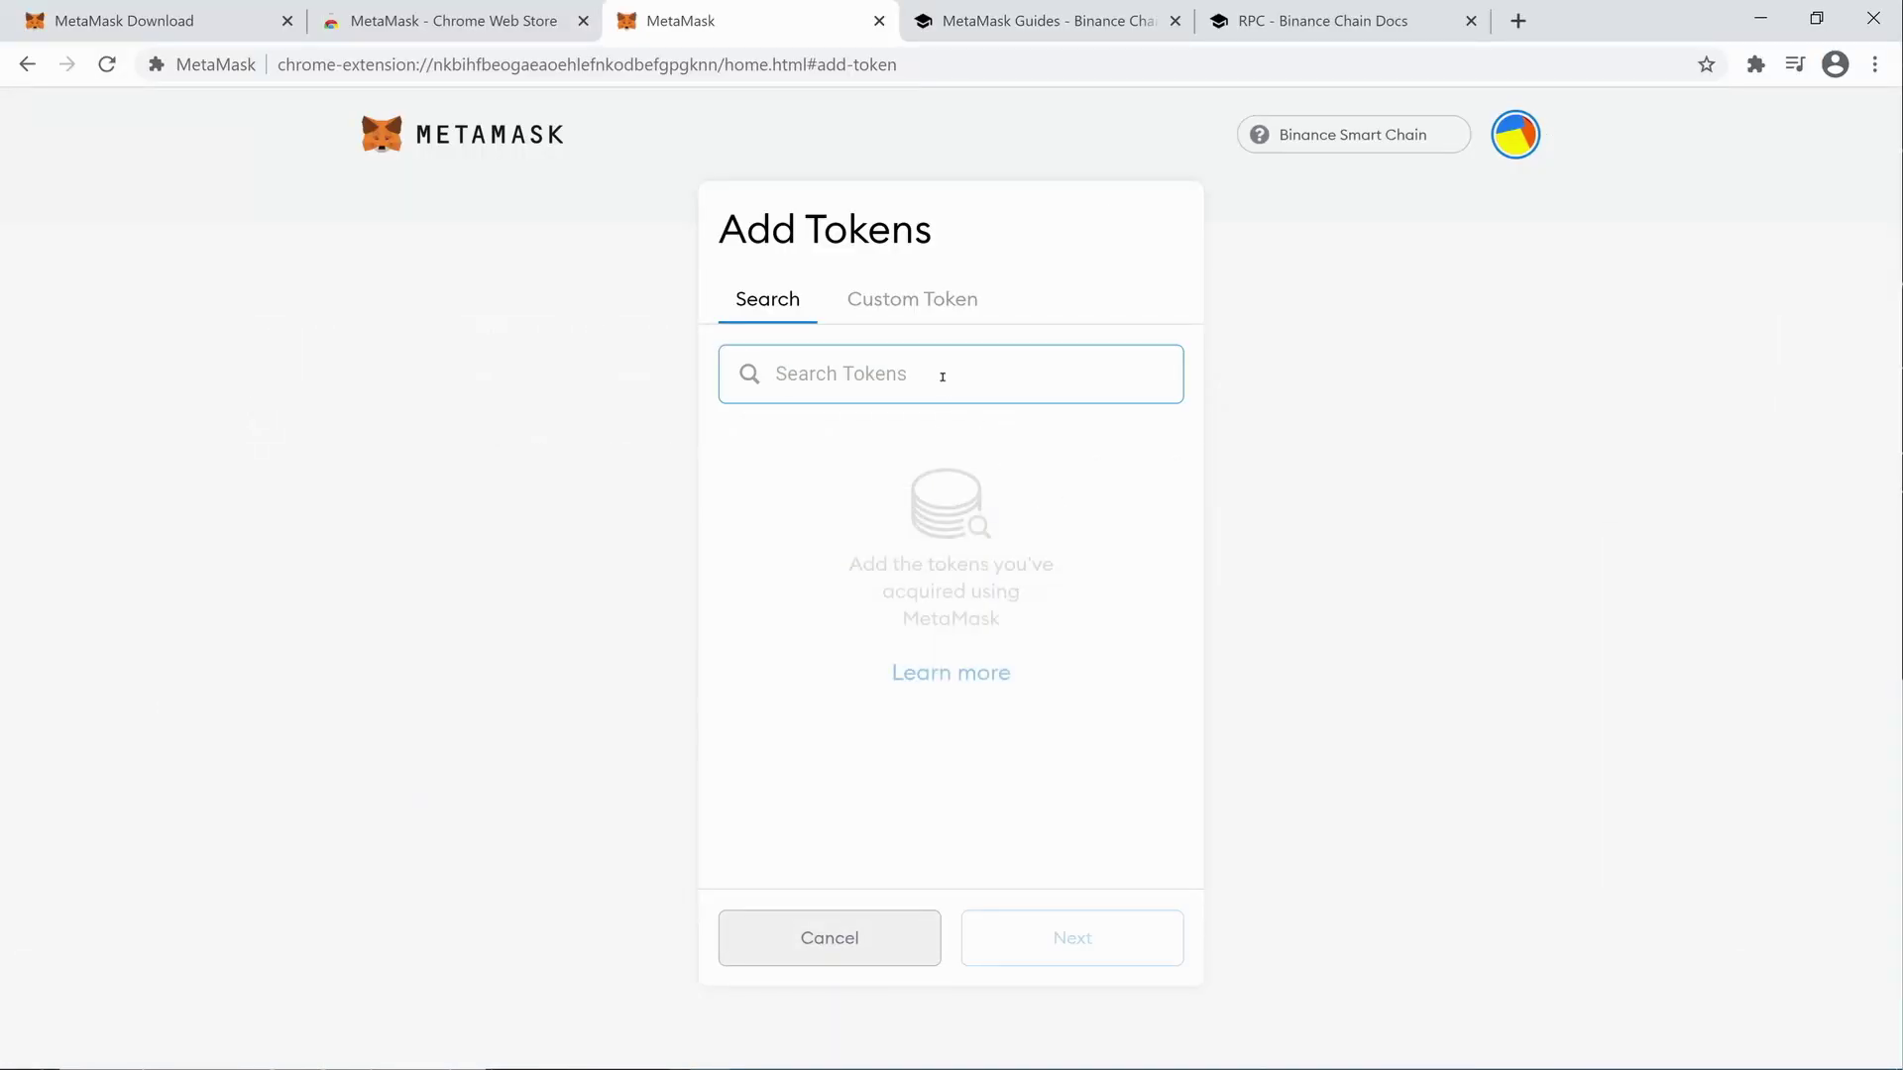
Add BTCB to the wallet as a custom token using the copied contract address.
click(914, 300)
key(ctrl+v)
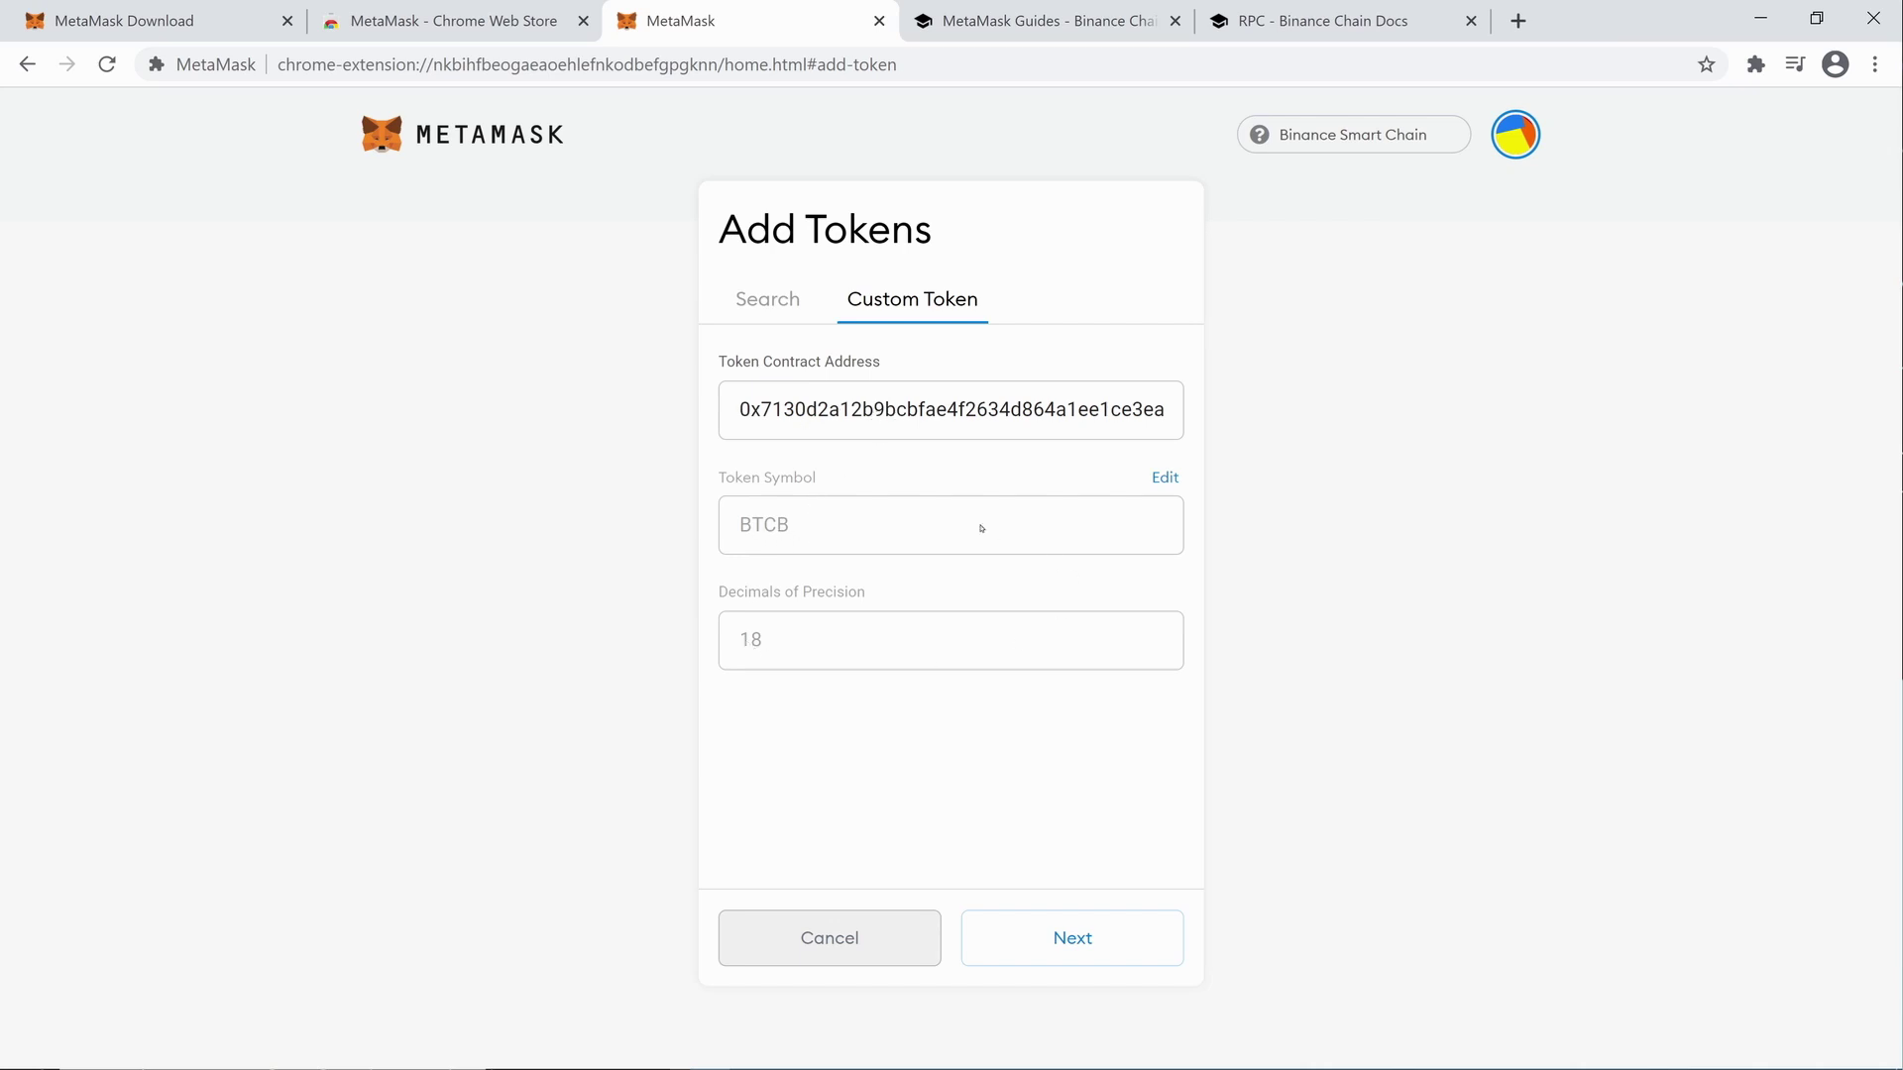
click(1126, 945)
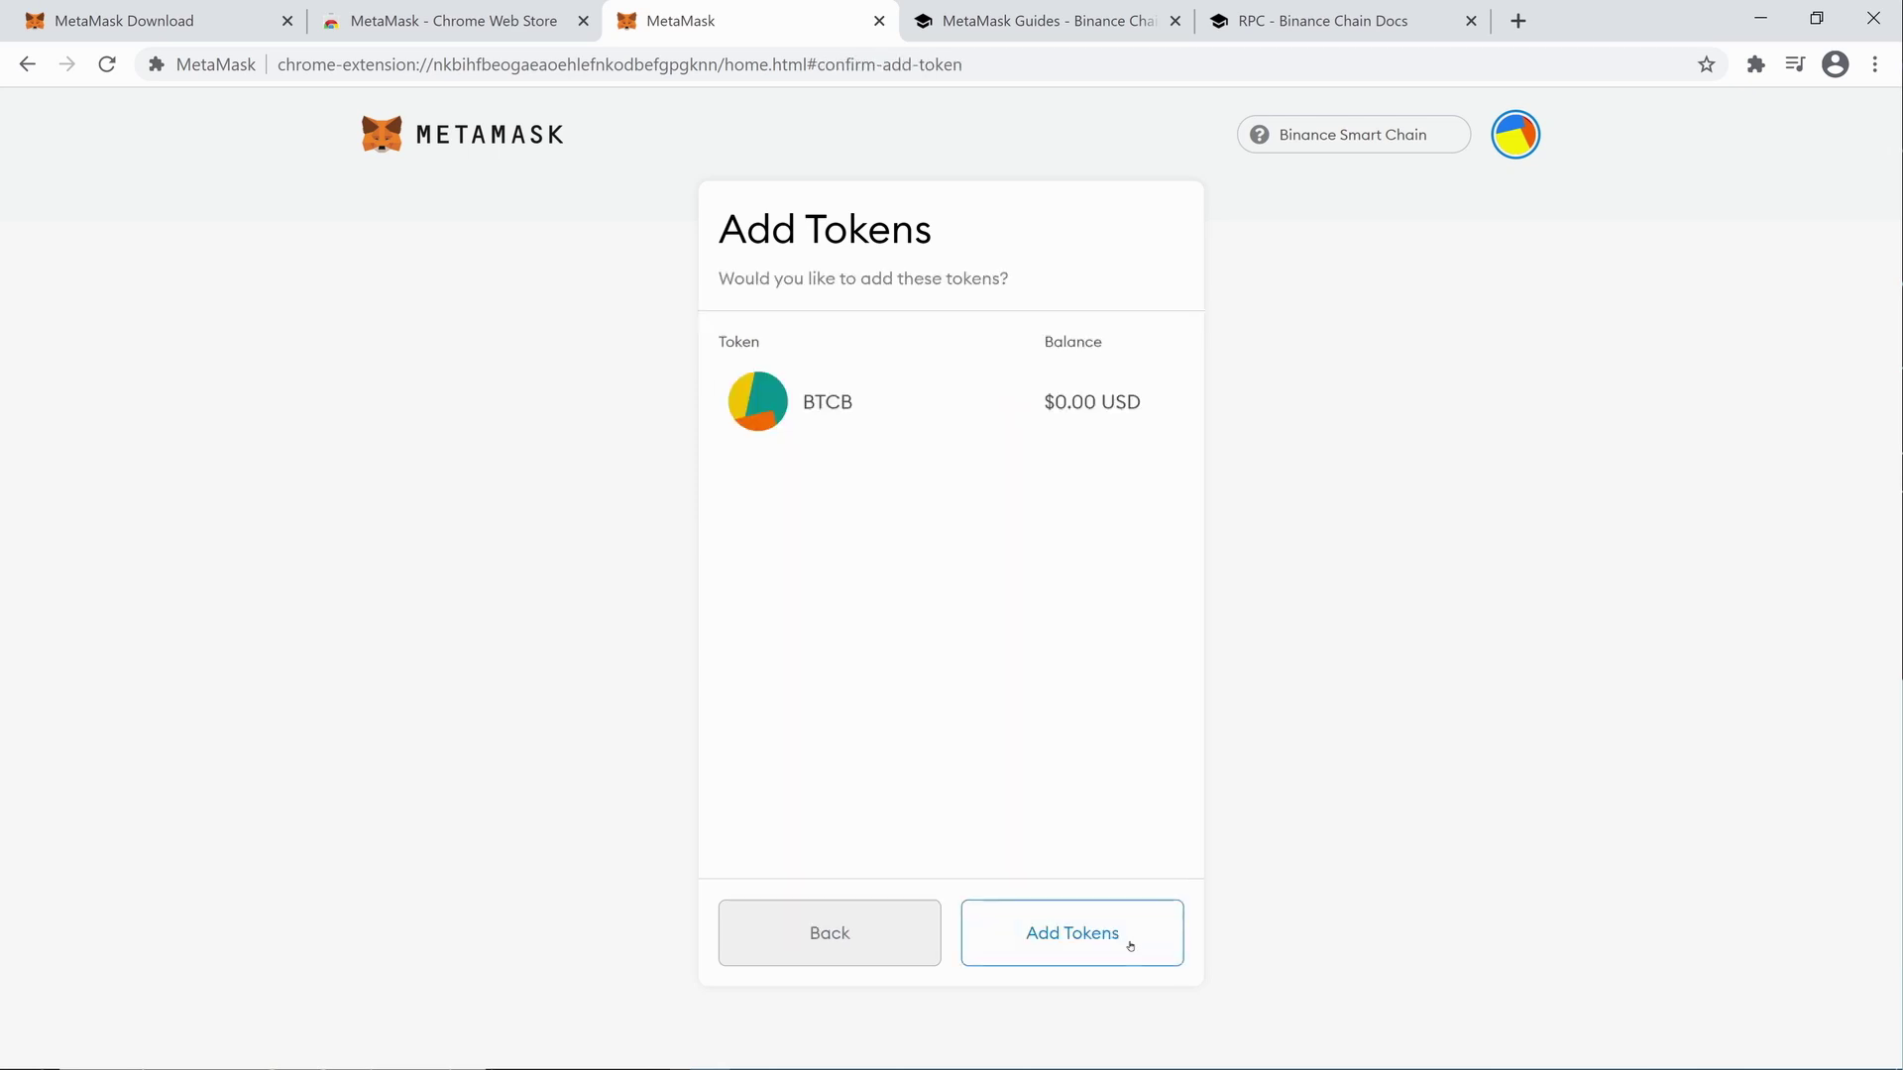
click(1076, 922)
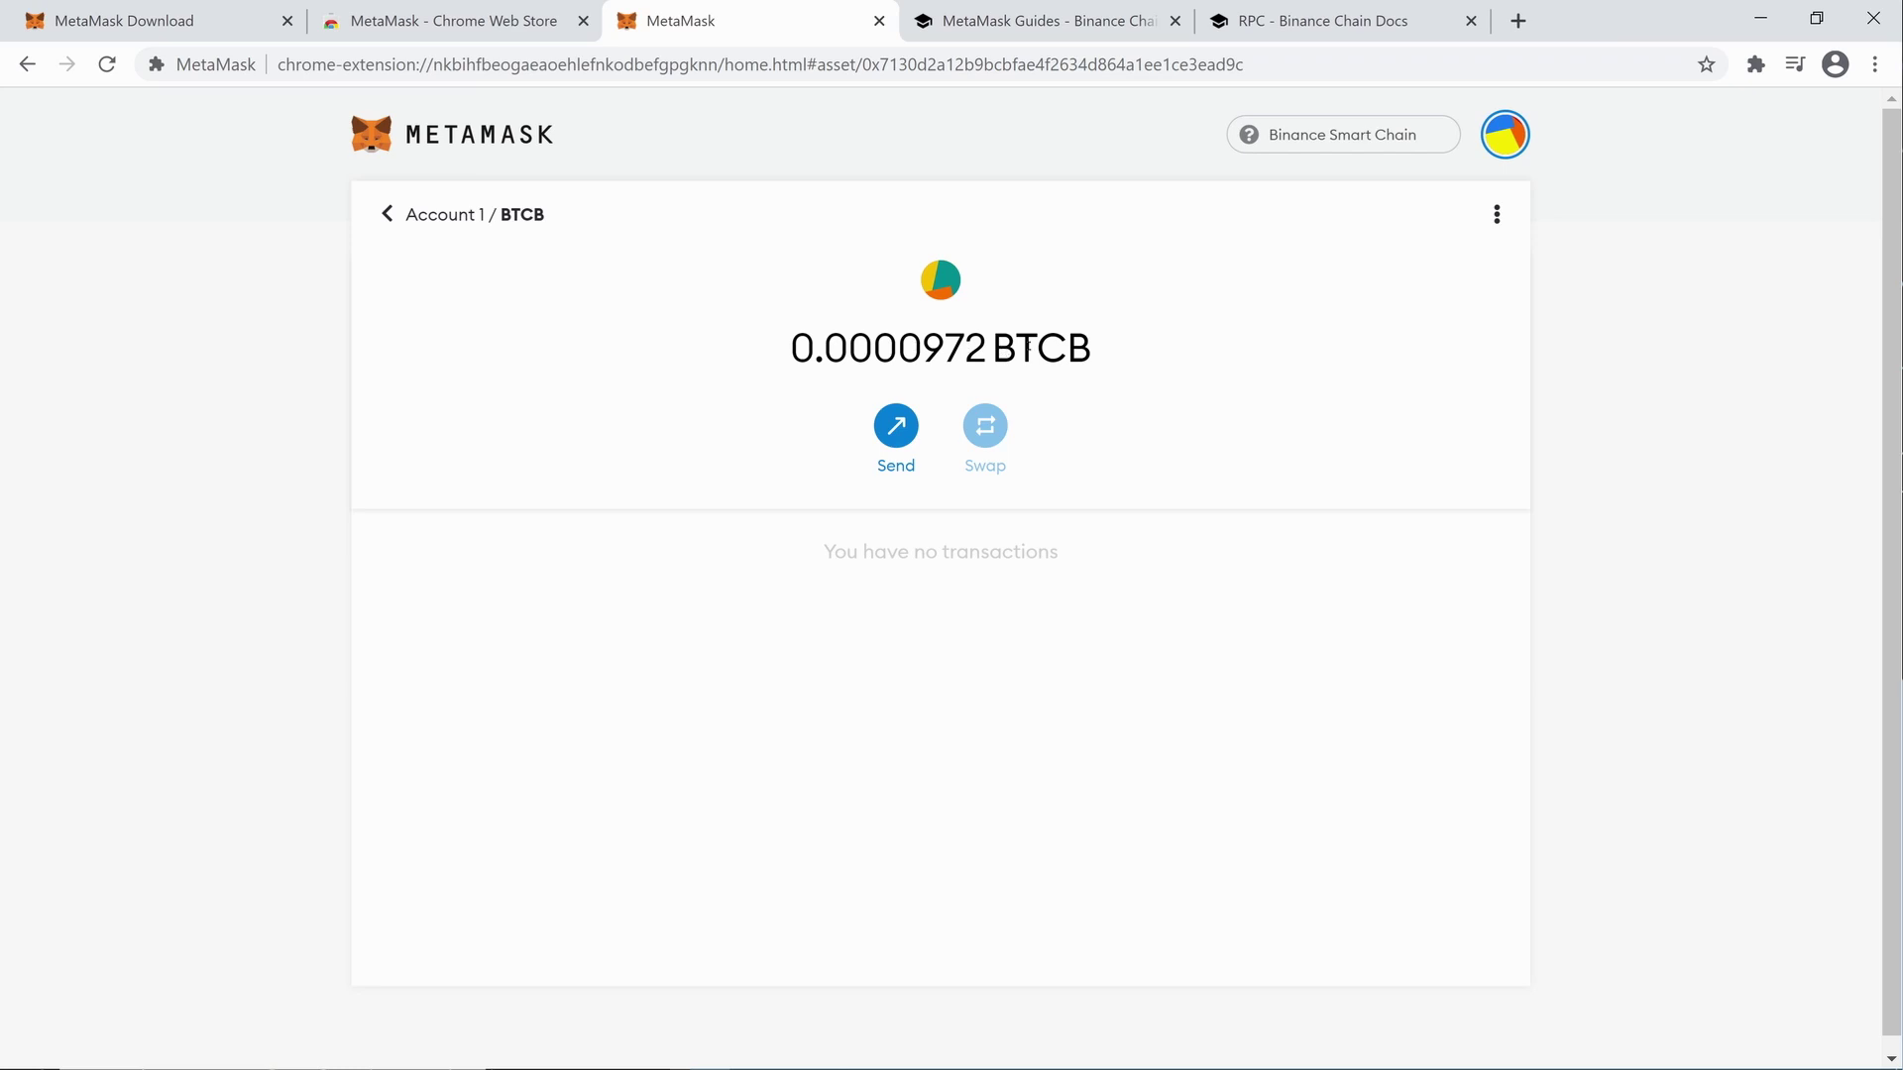
Start a BTCB transfer in MetaMask, then copy the BTC deposit address for the BEP20 (BSC) network from Binance in Firefox.
click(896, 426)
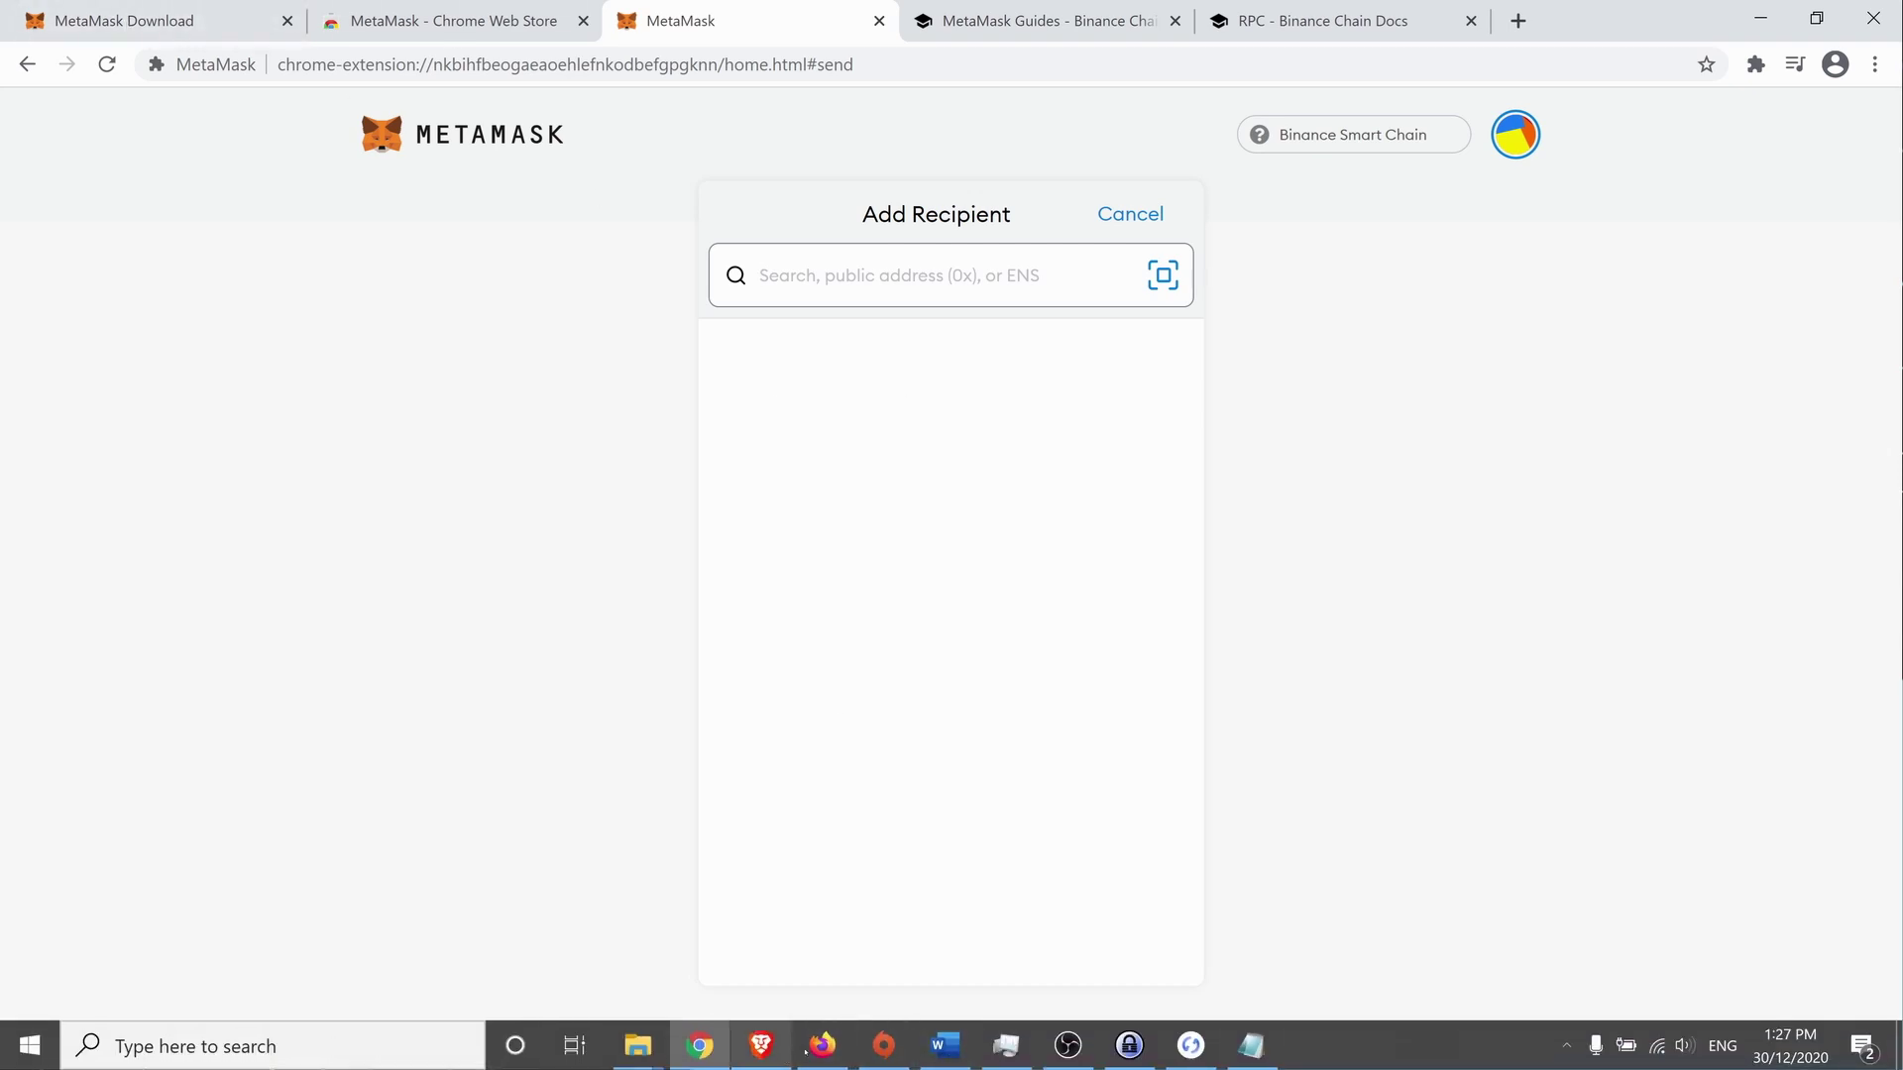
click(822, 1046)
key(ctrl+shift+Tab)
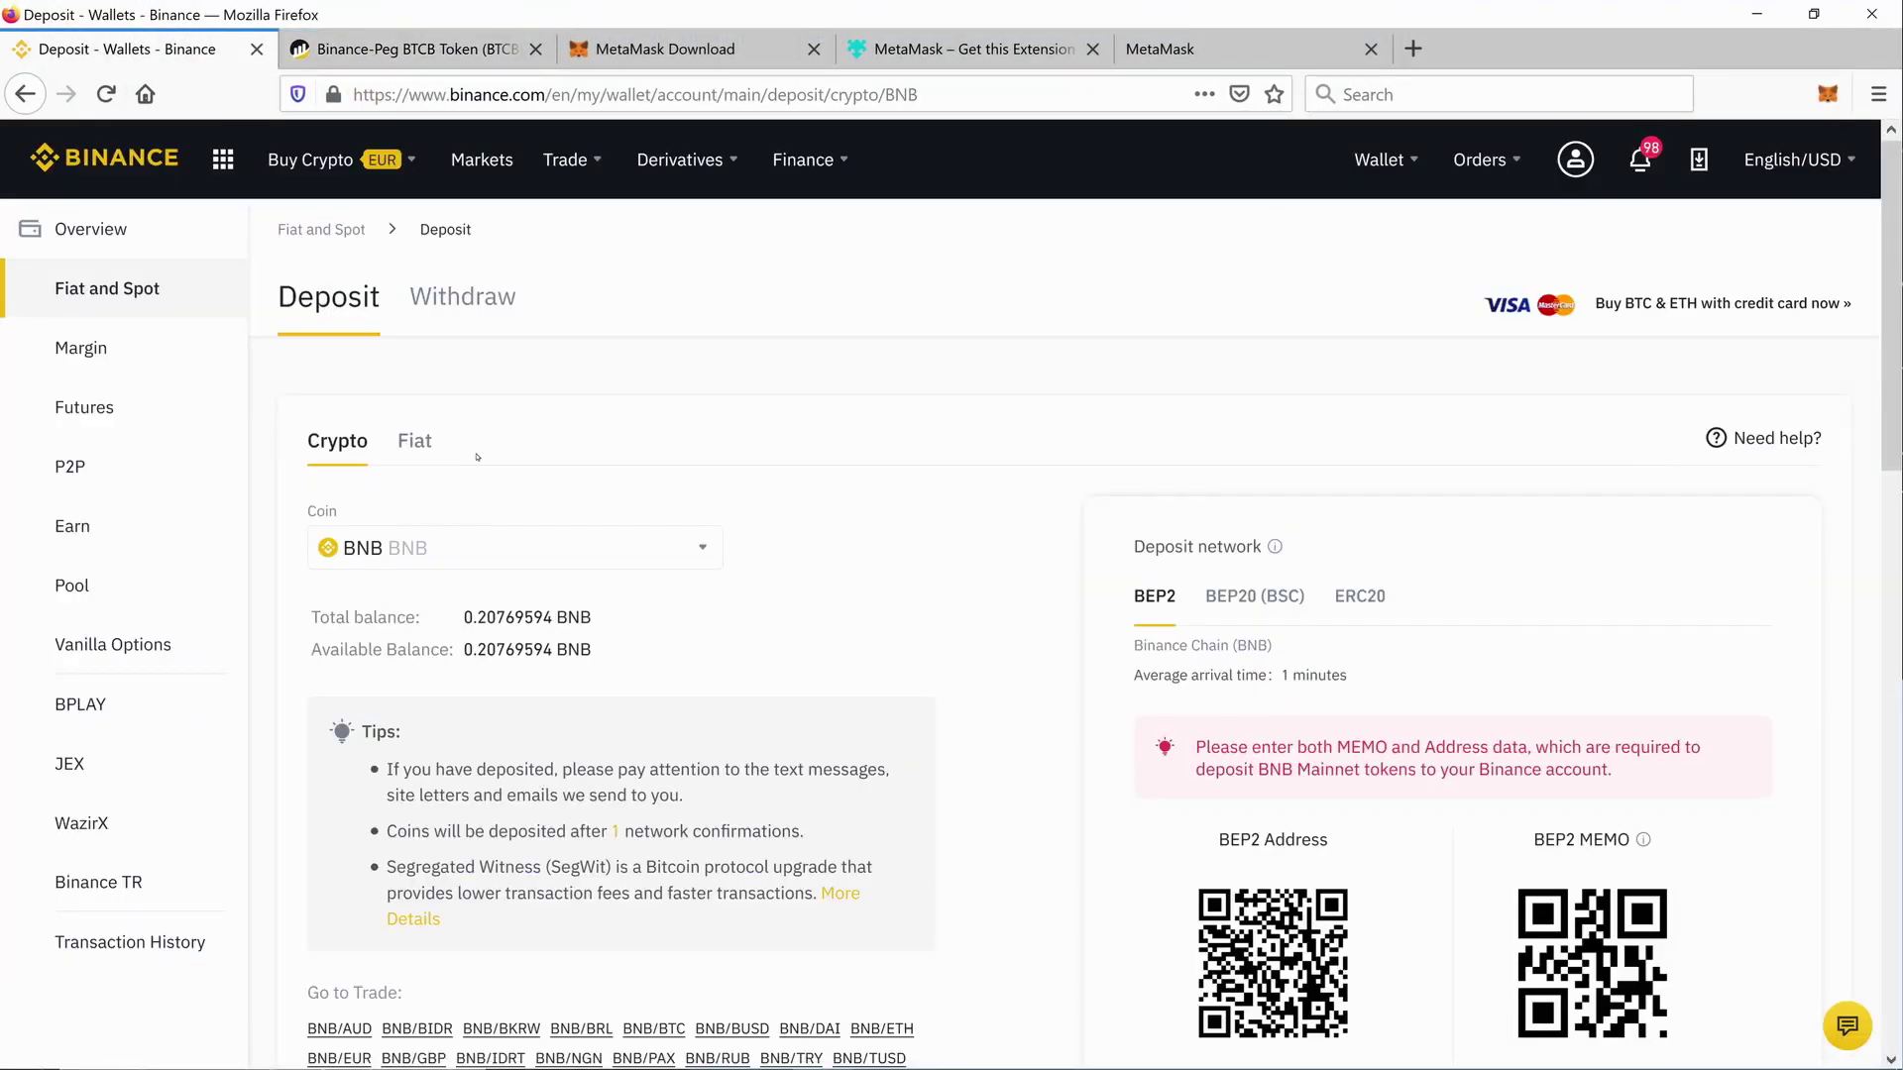
click(522, 558)
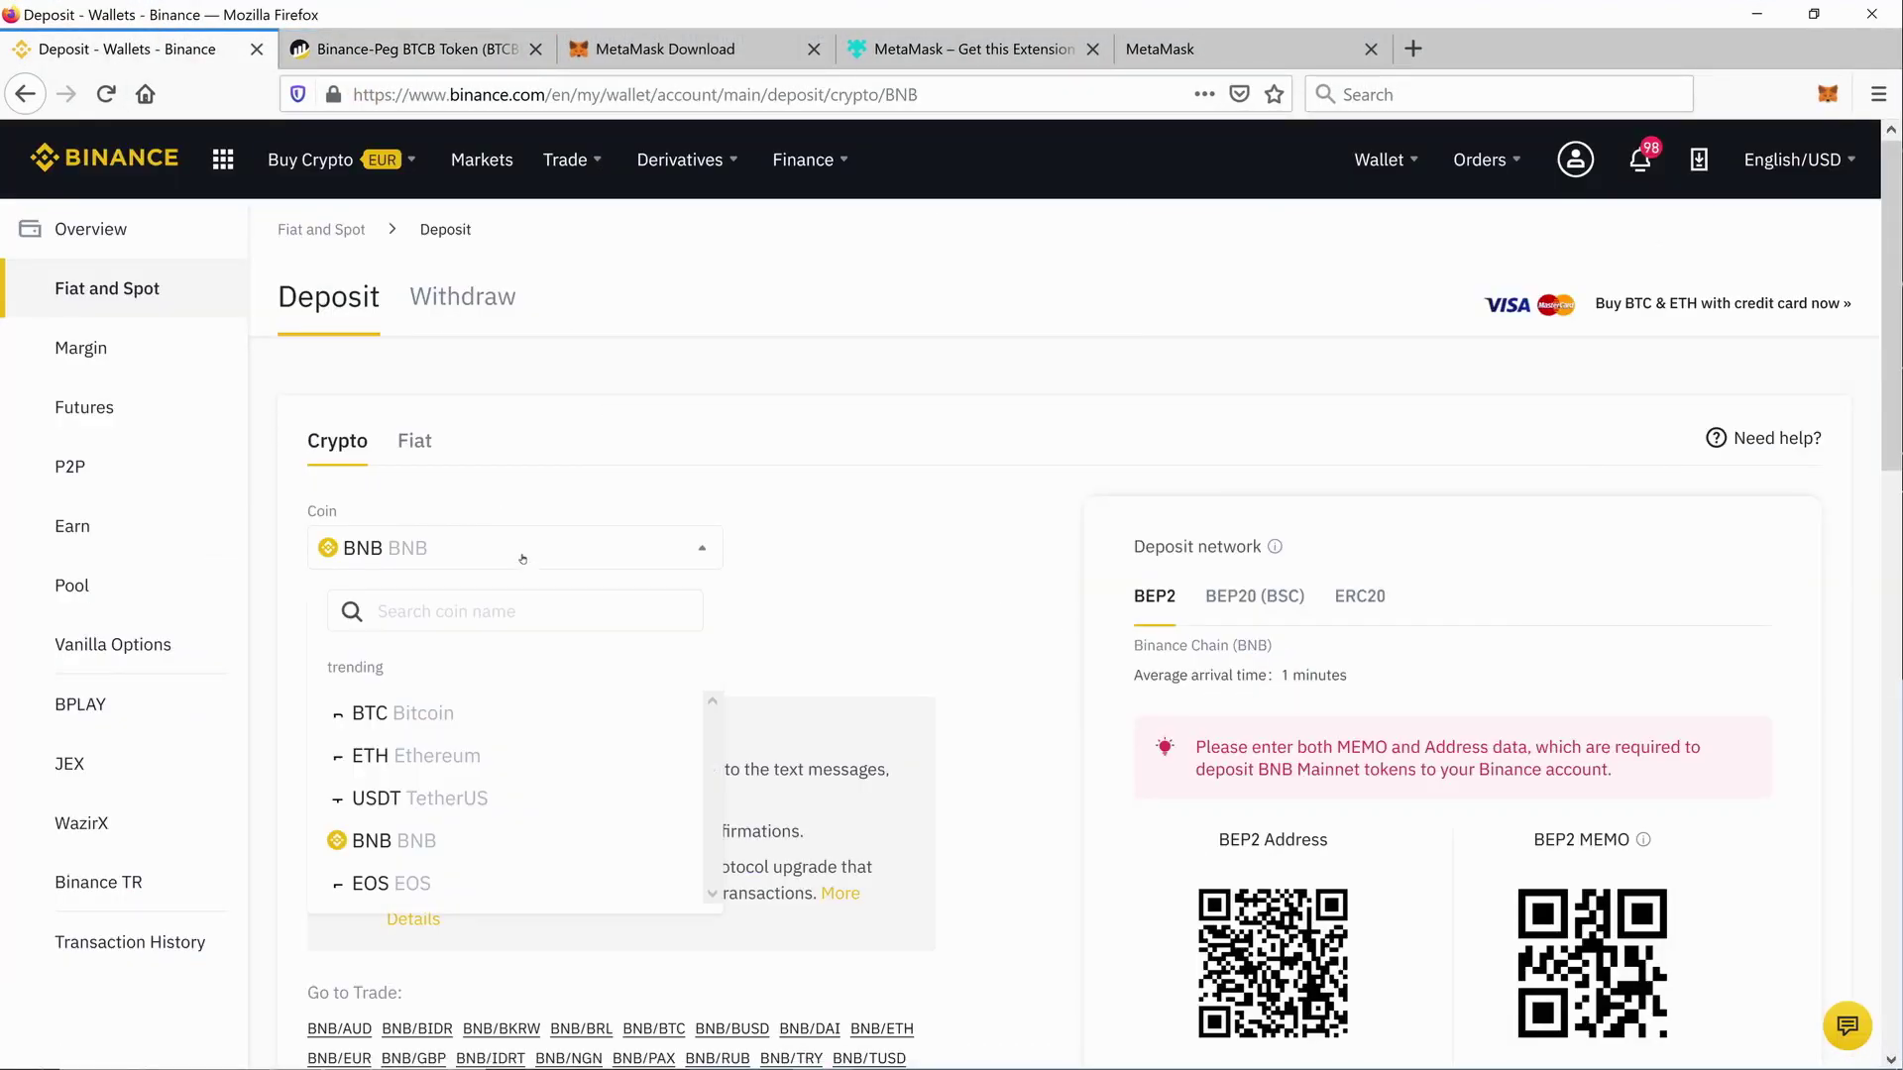
click(378, 723)
click(1317, 596)
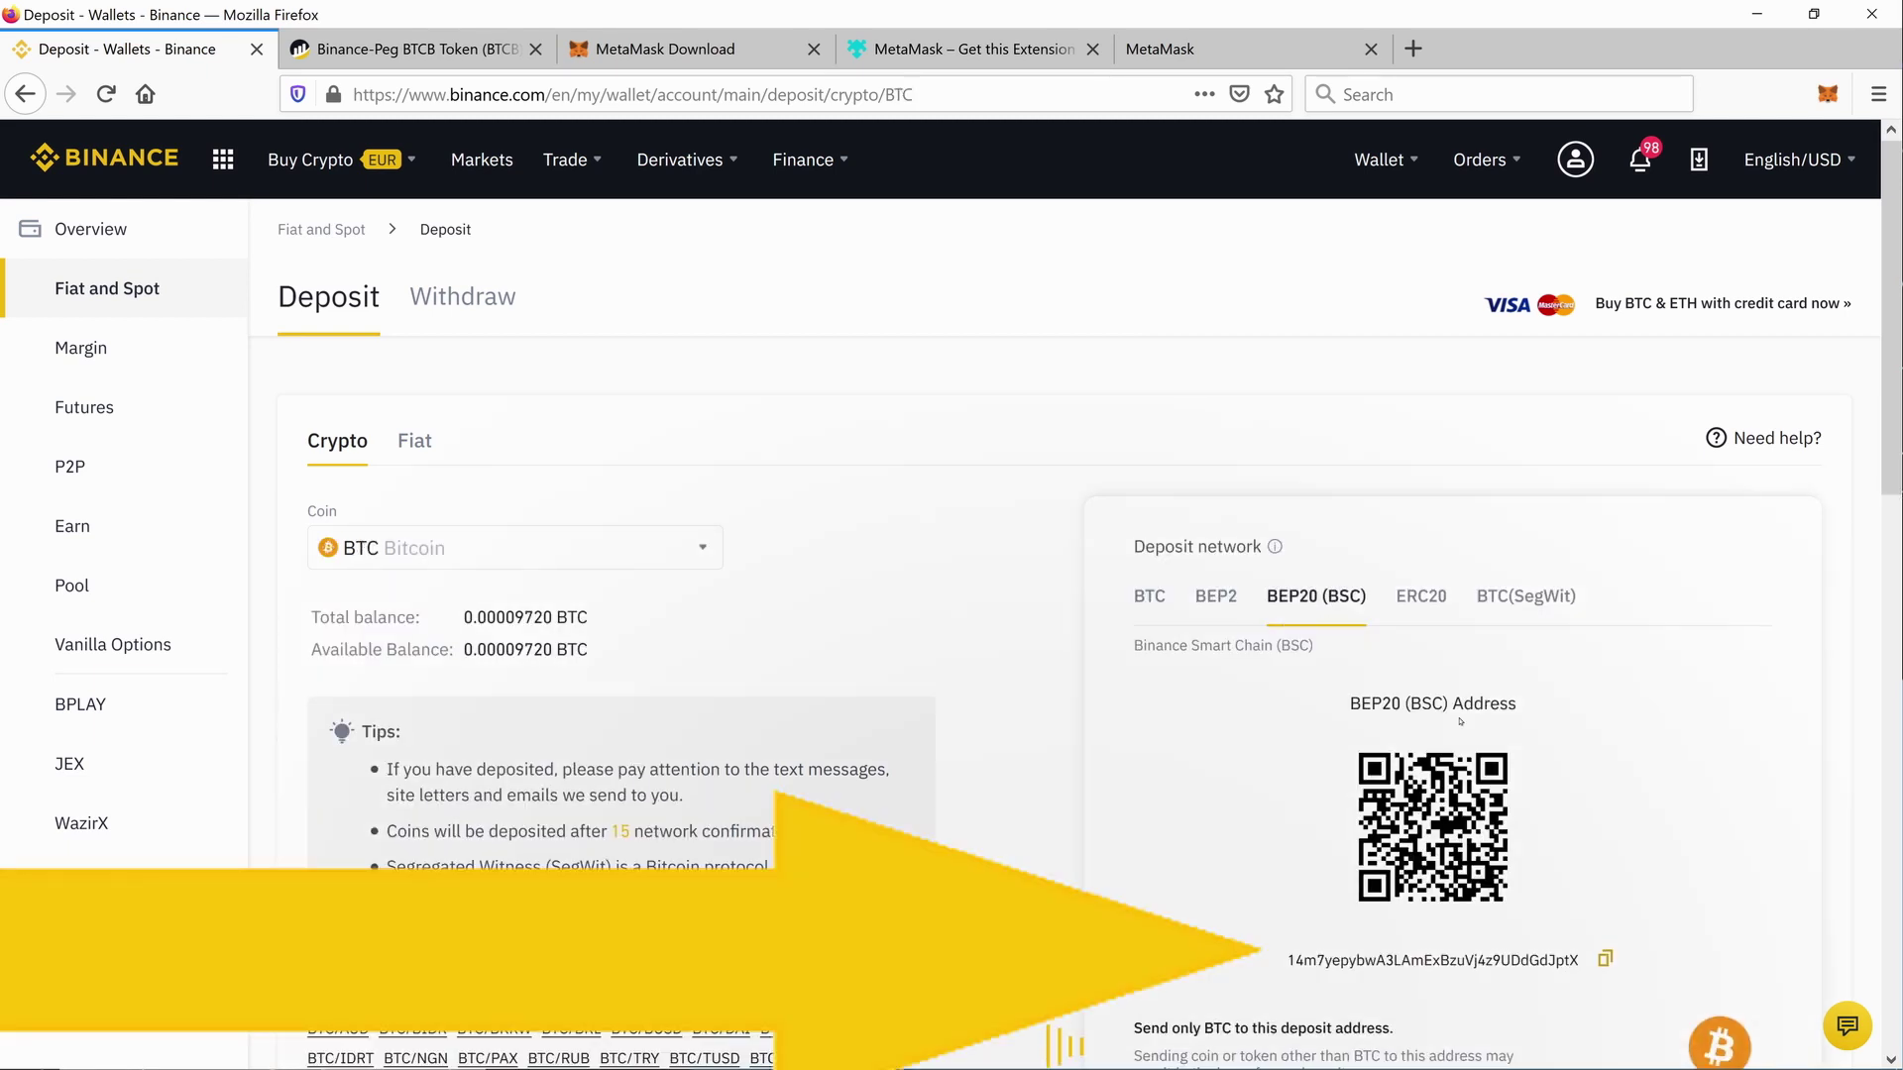
click(1625, 960)
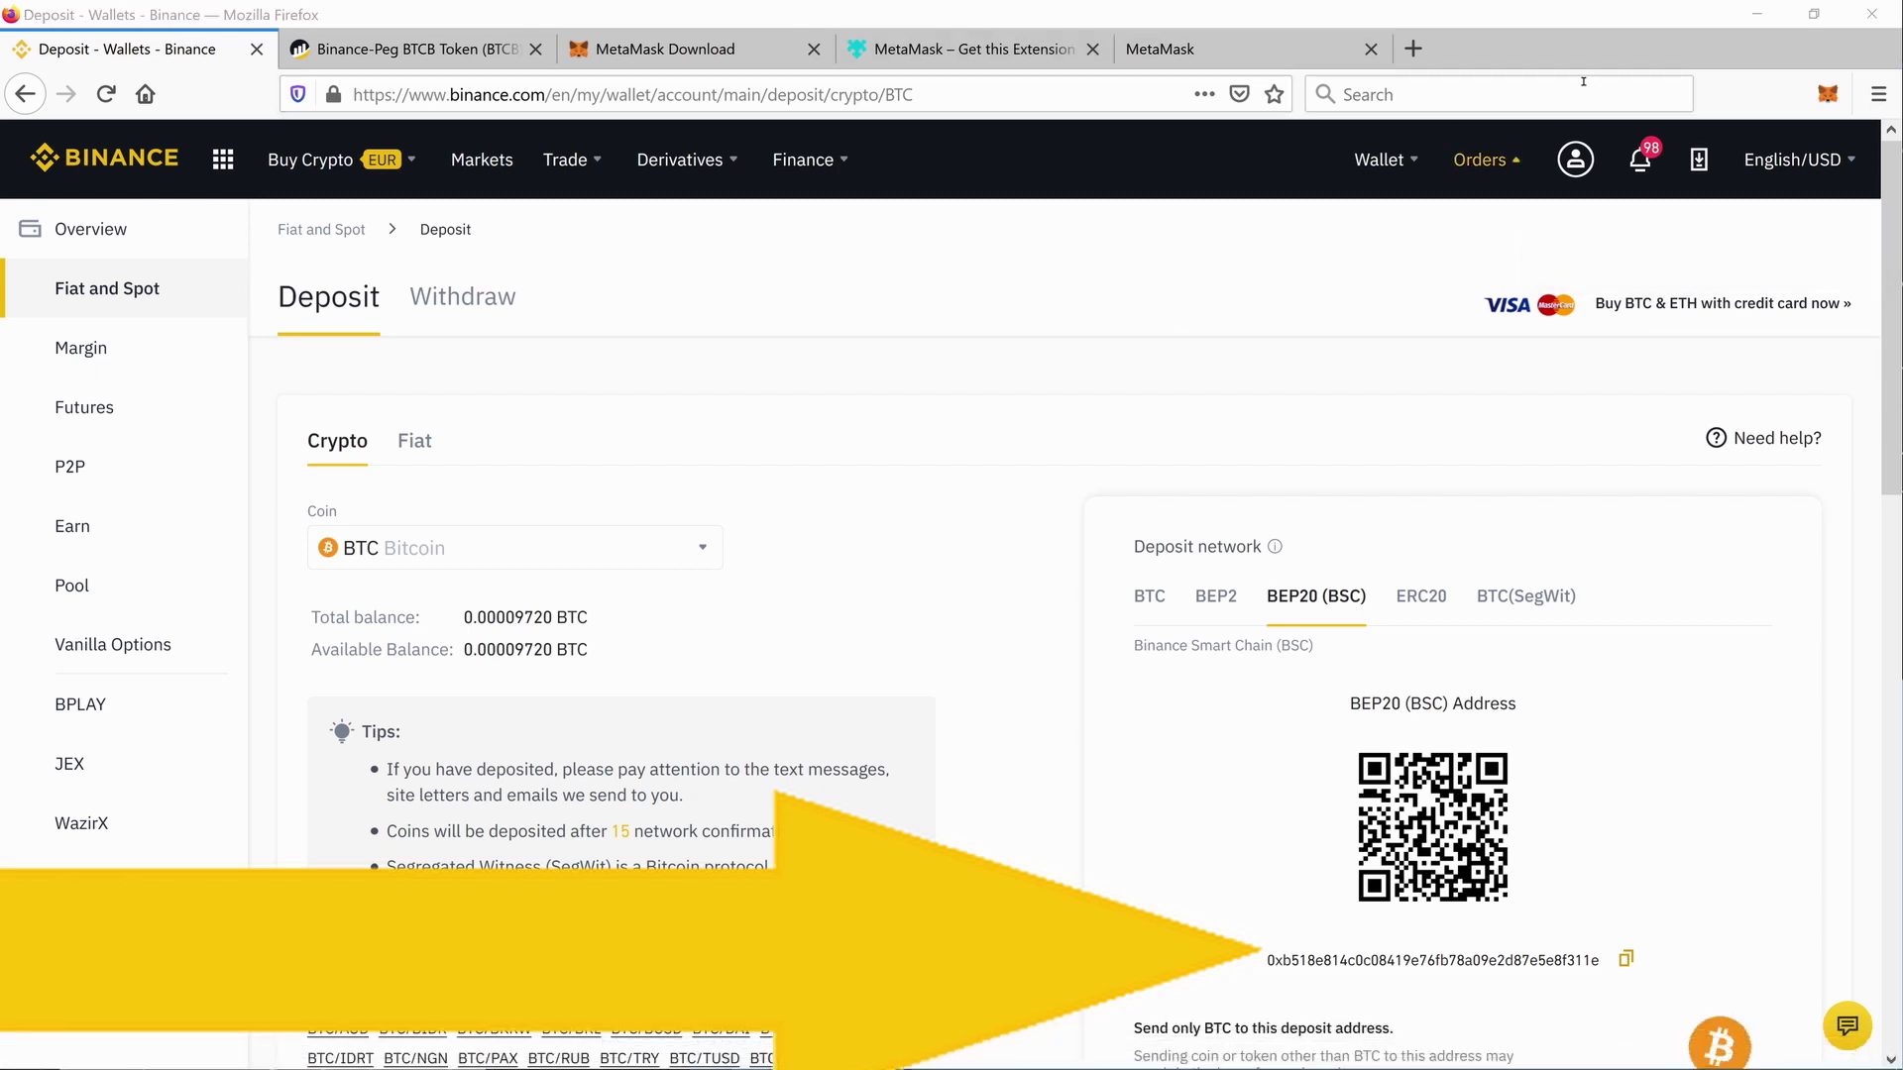
Send the maximum 0.0000972 BTCB from MetaMask to the copied Binance deposit address and confirm the transaction.
click(1746, 13)
click(924, 270)
key(ctrl+v)
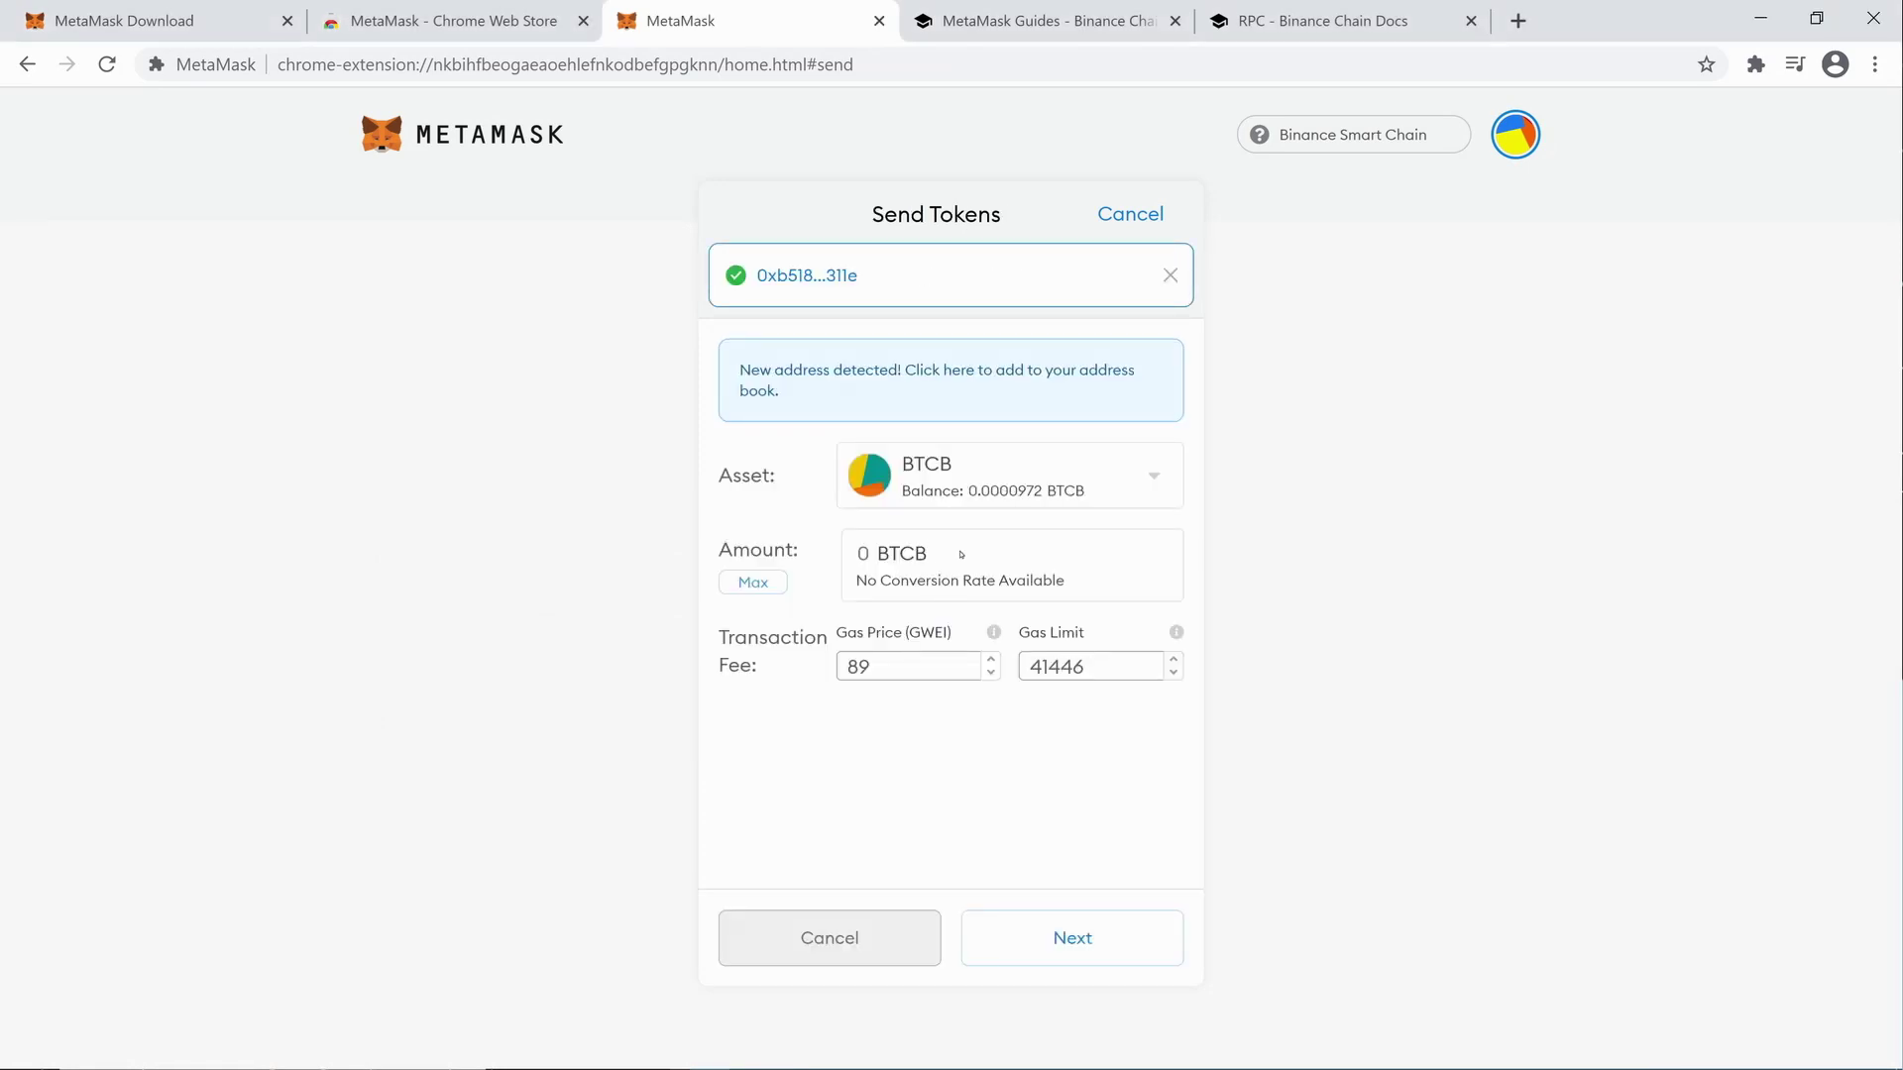
click(761, 586)
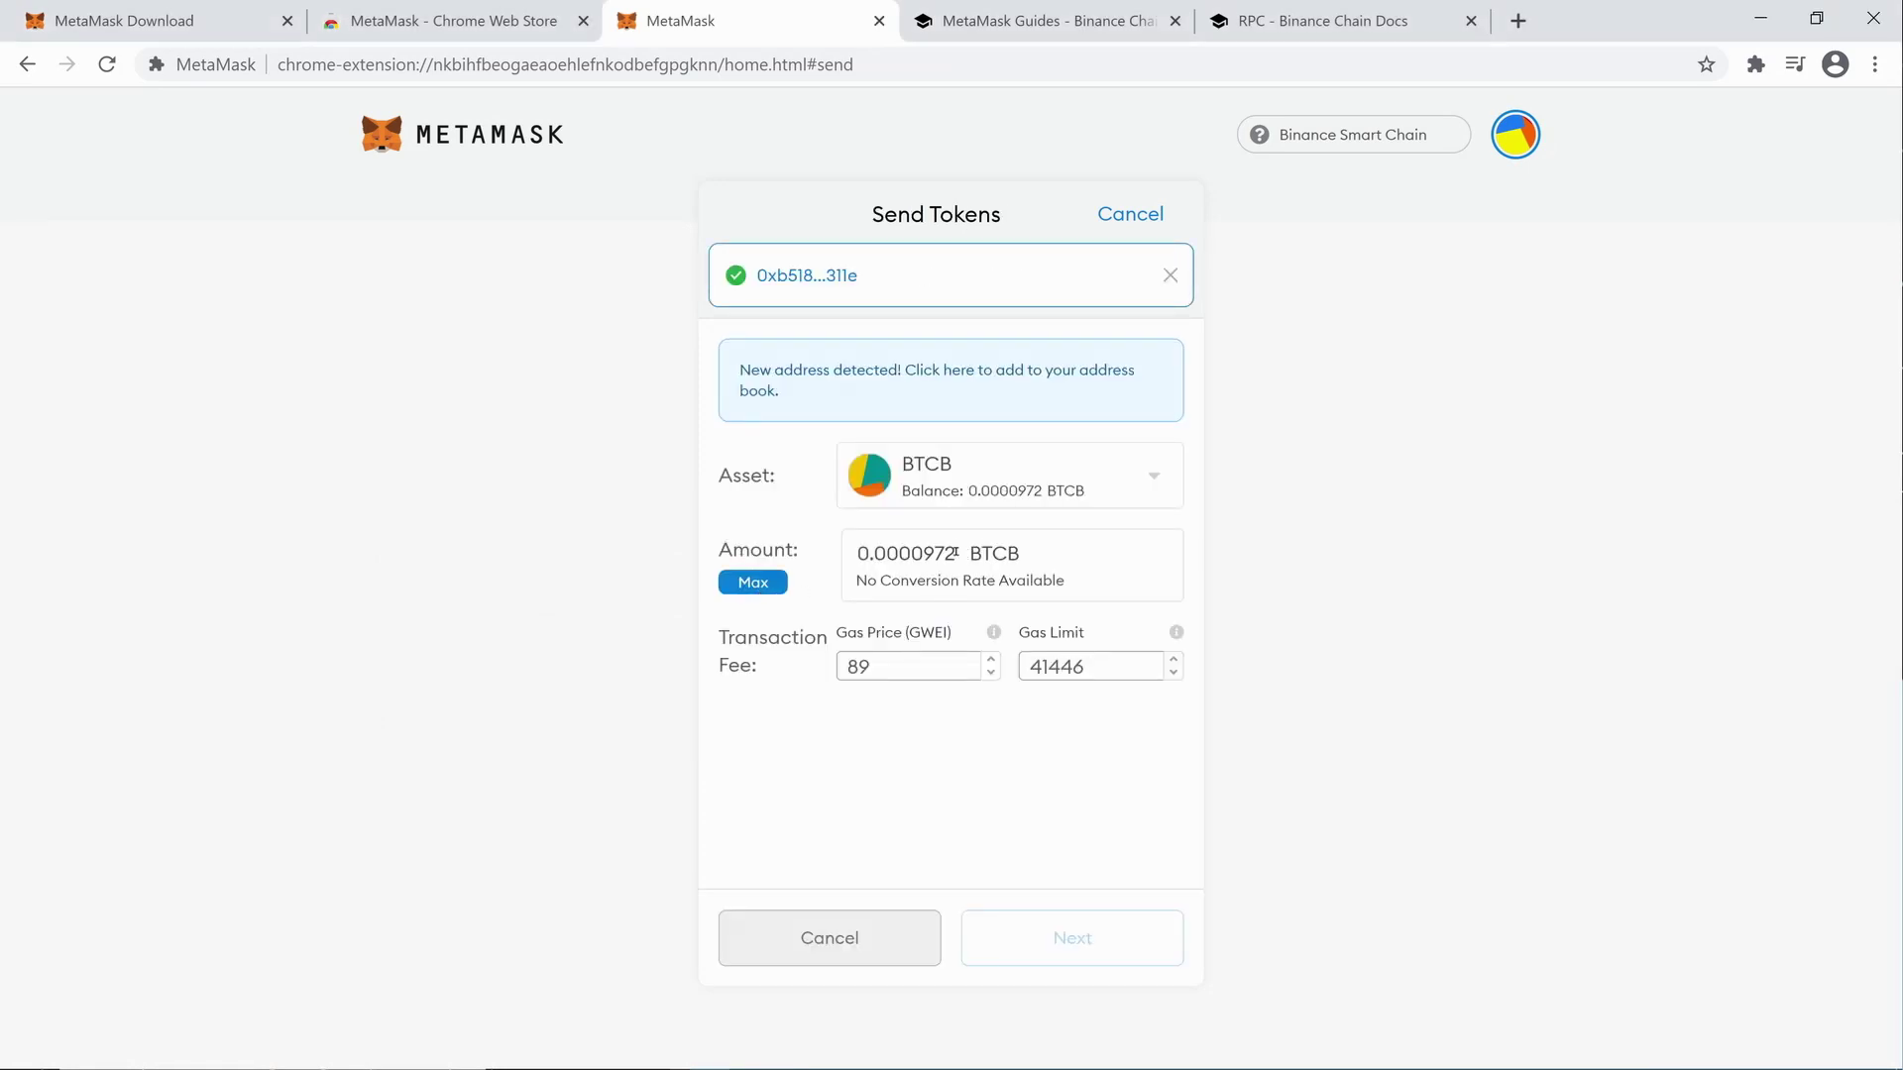
click(1029, 941)
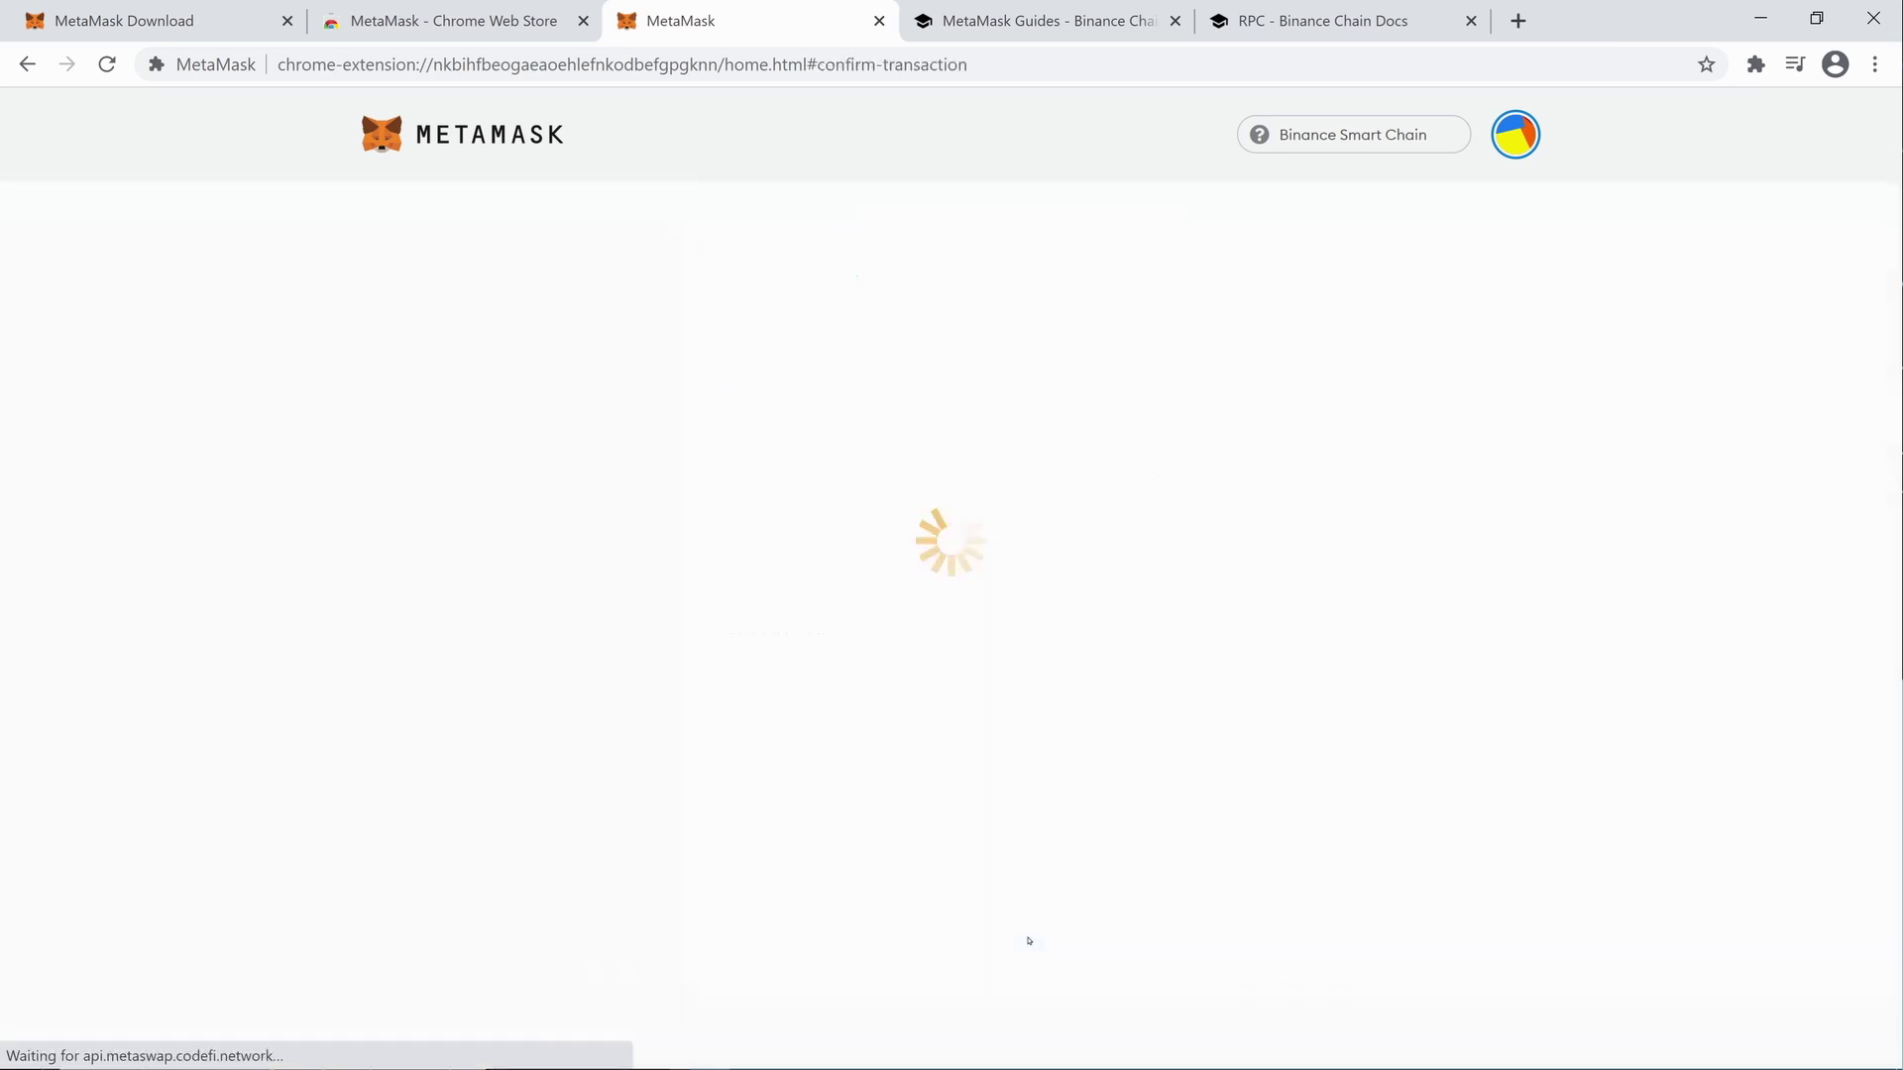
click(1029, 941)
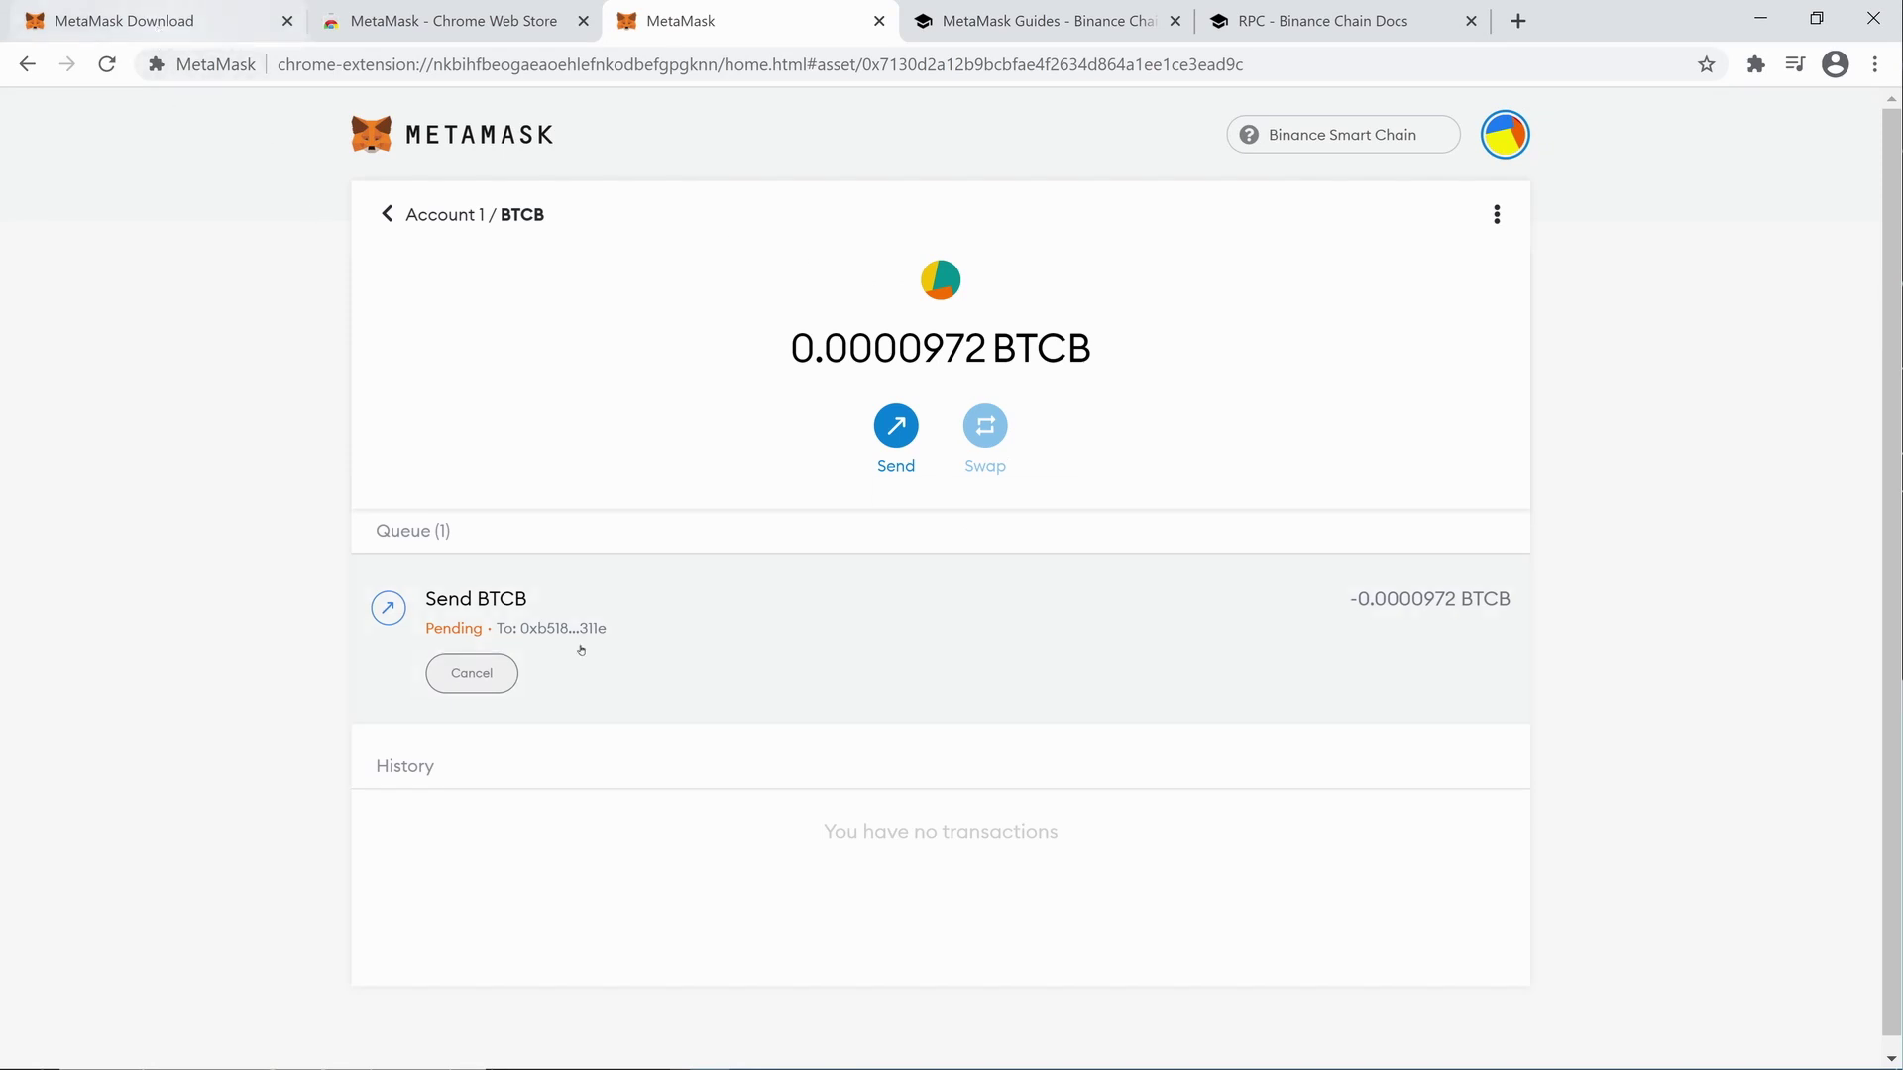
Choose BNB on Binance's deposit page, acknowledge the MEMO notice, and copy the BEP20 (BSC) deposit address.
click(822, 1046)
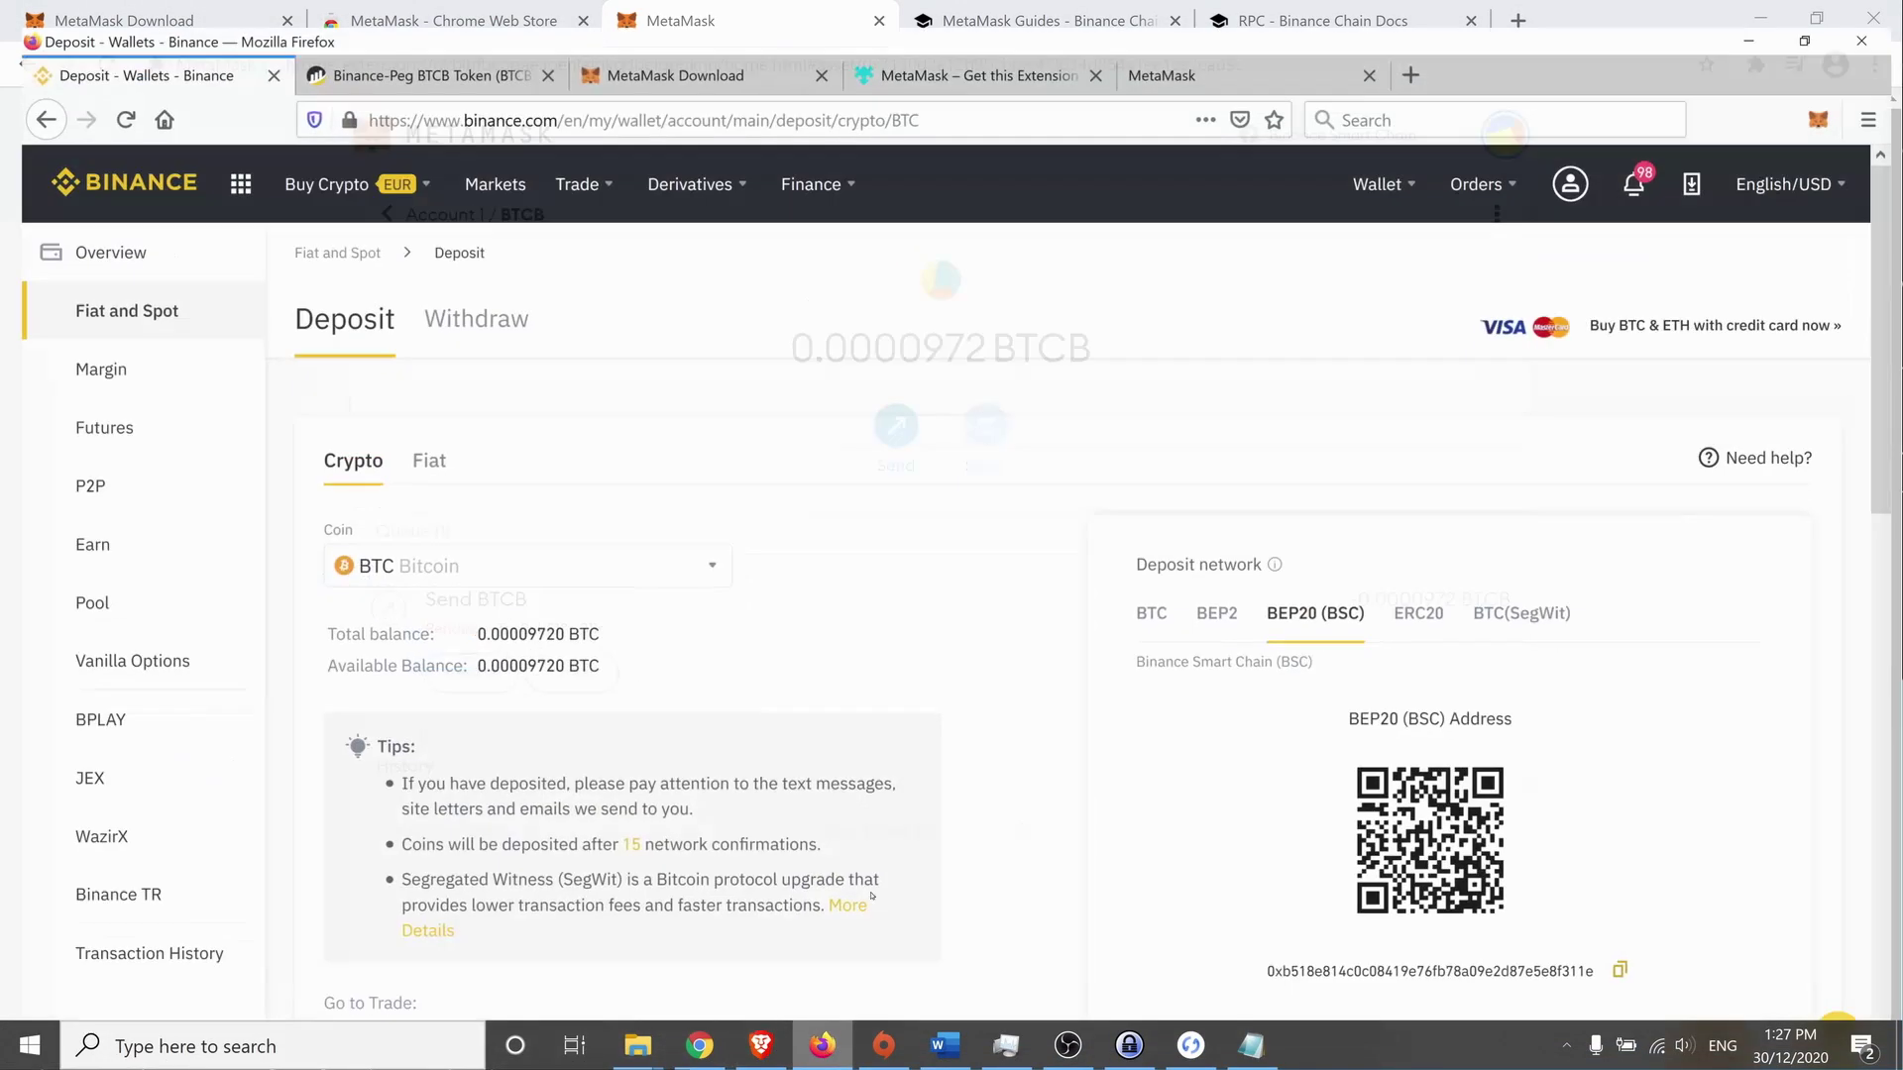
click(447, 555)
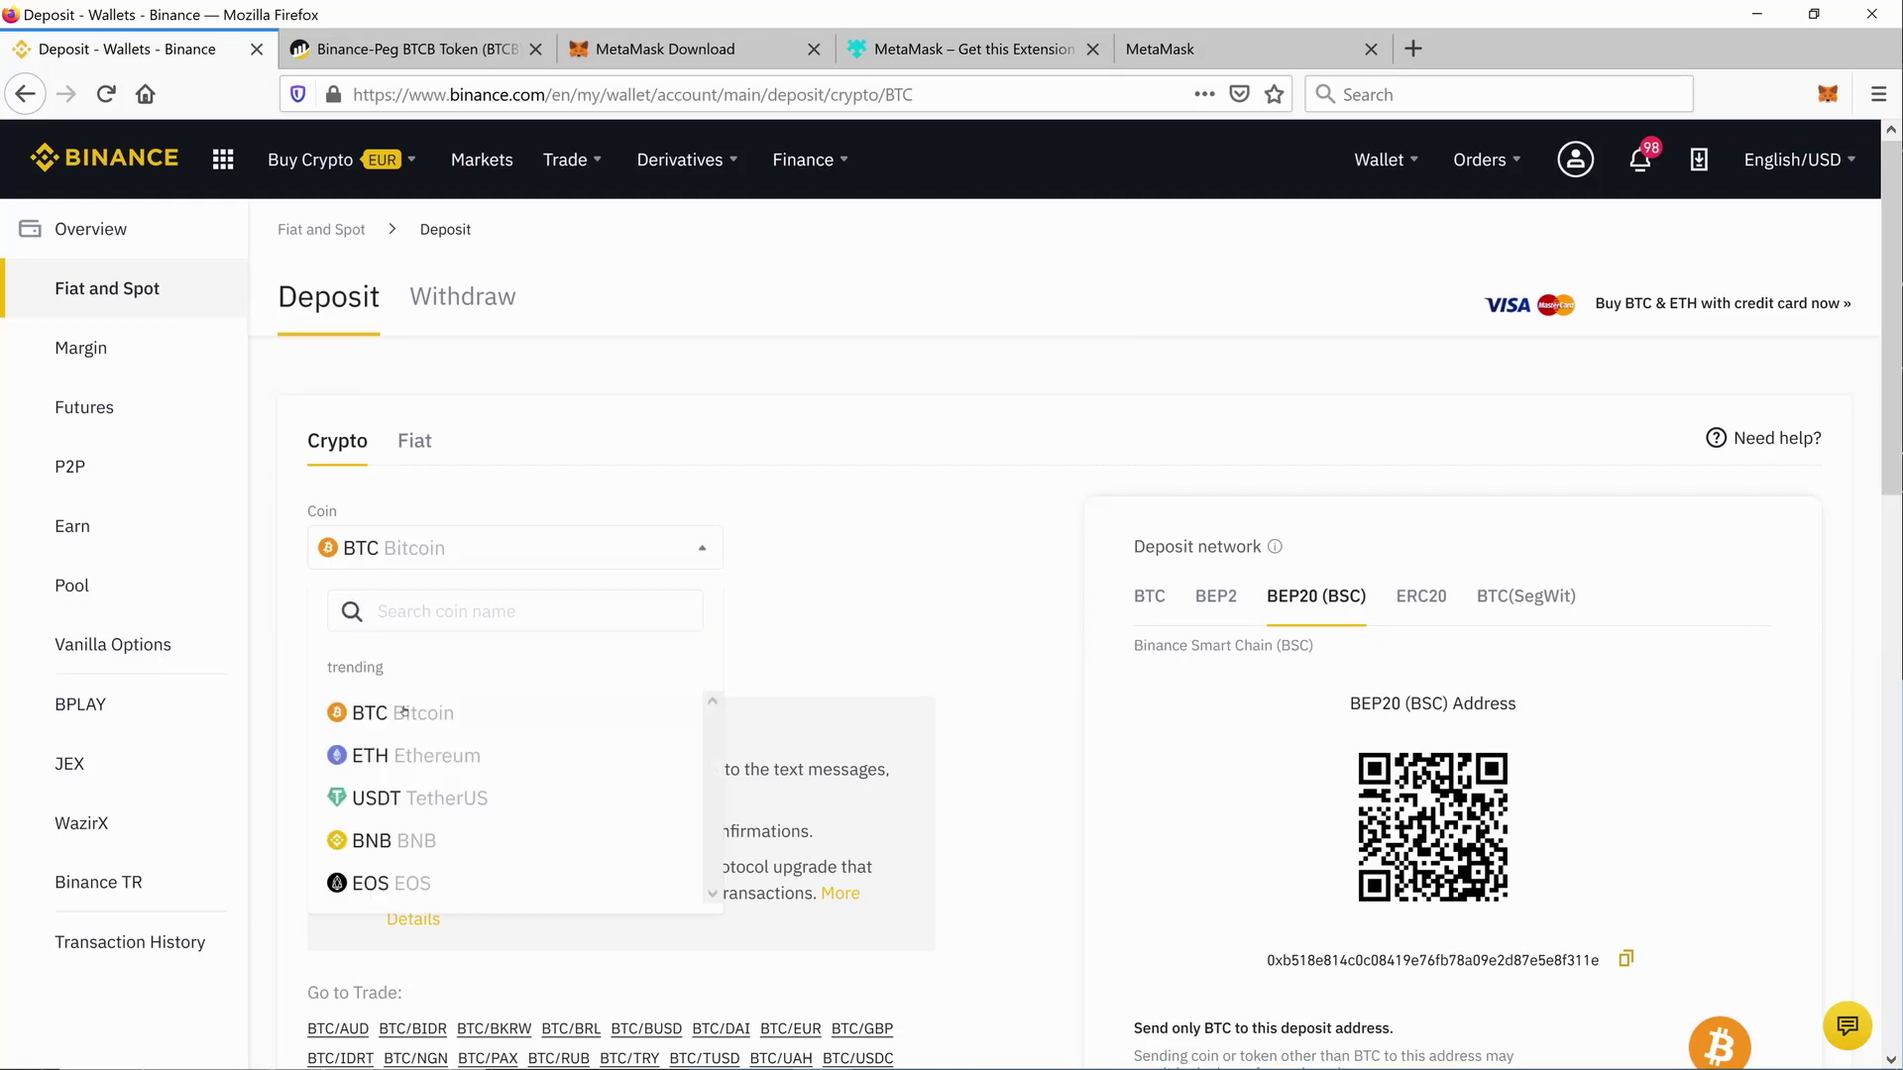
click(401, 837)
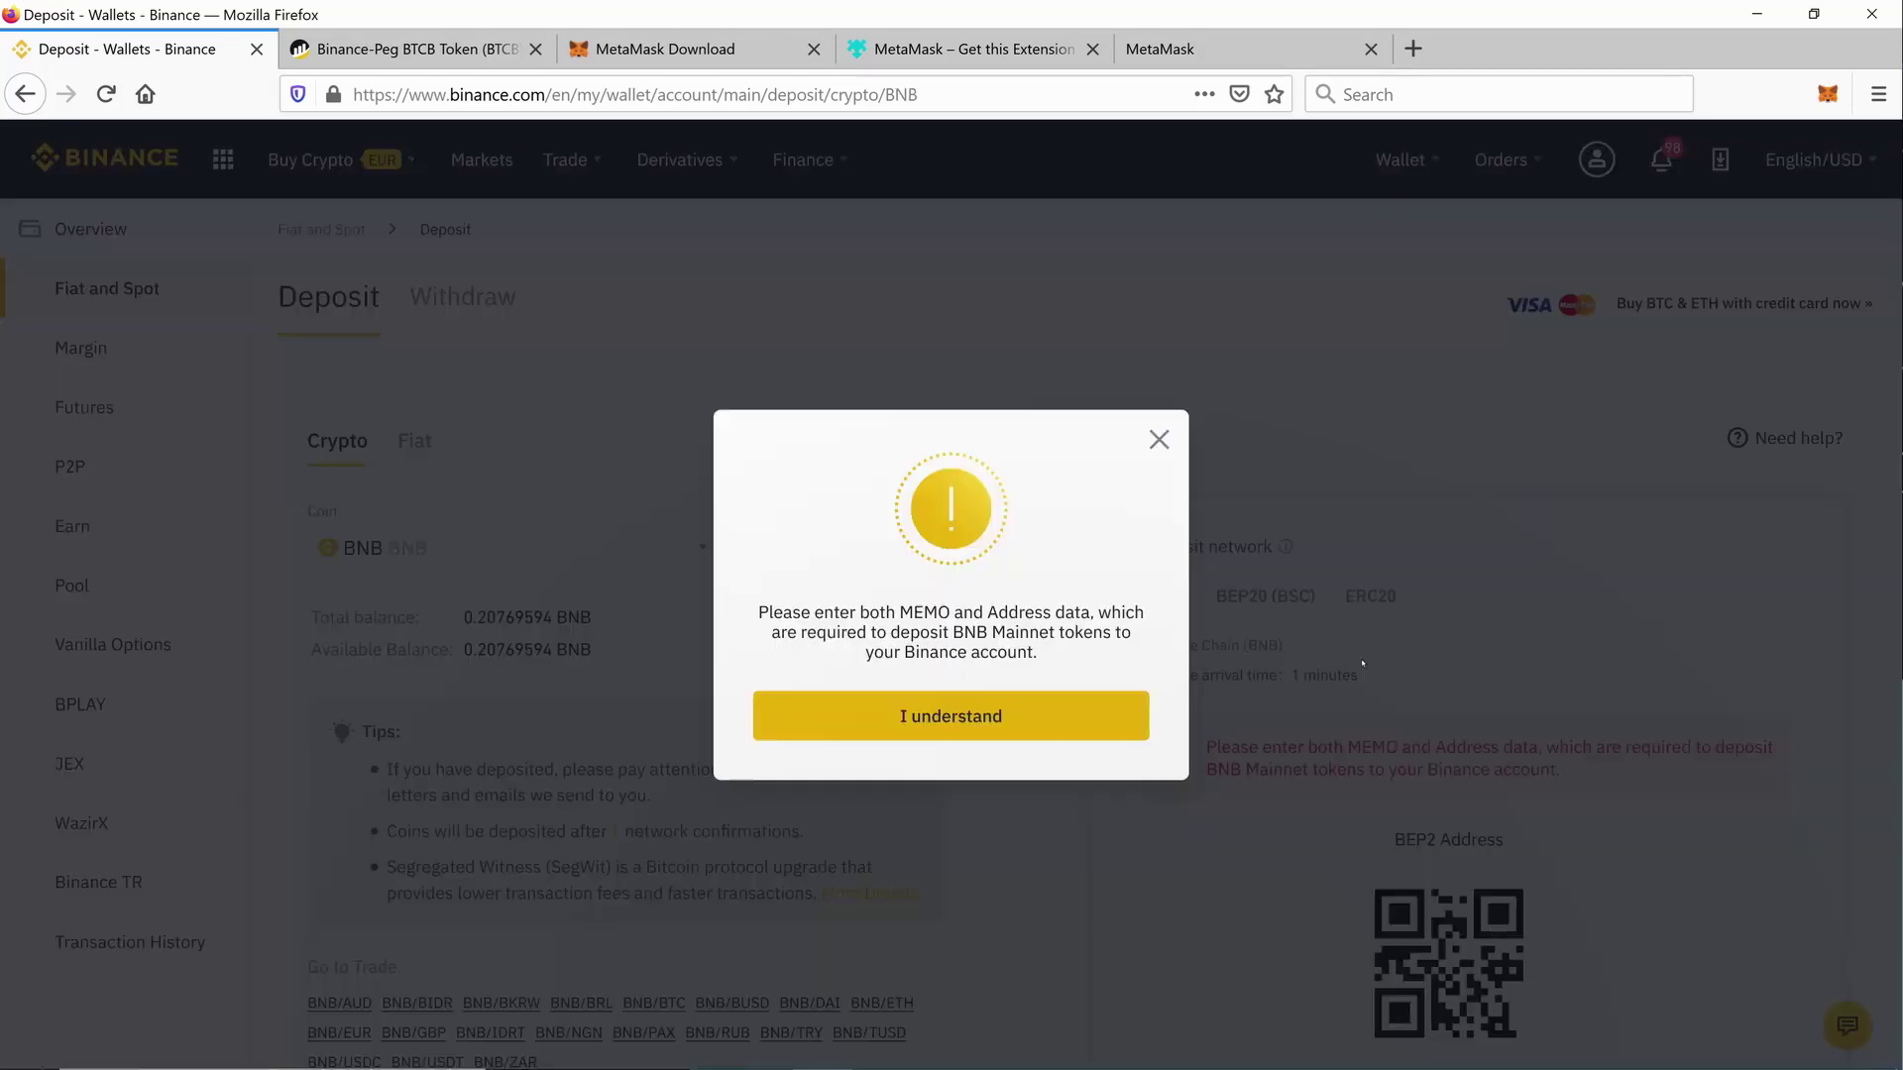
click(983, 727)
click(1270, 595)
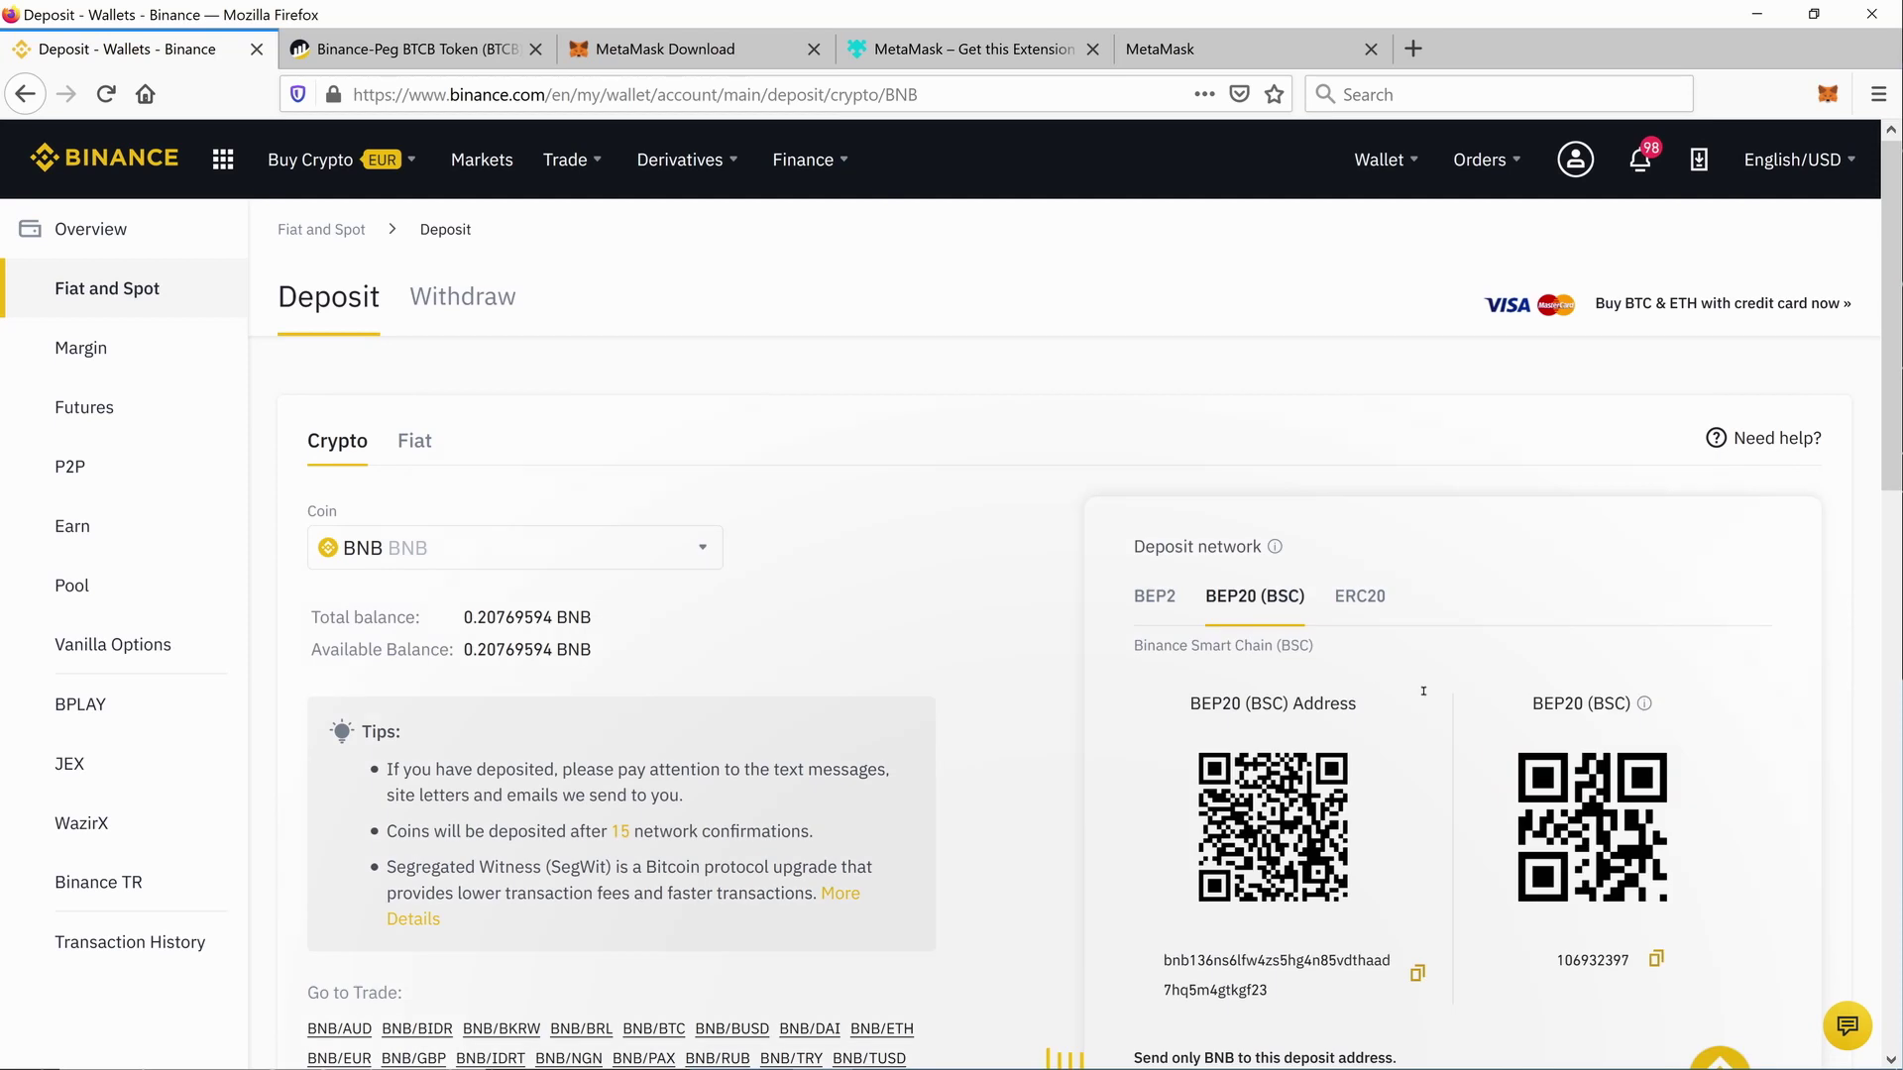
scroll(1496, 735, down, 3)
click(1625, 652)
scroll(1469, 324, up, 2)
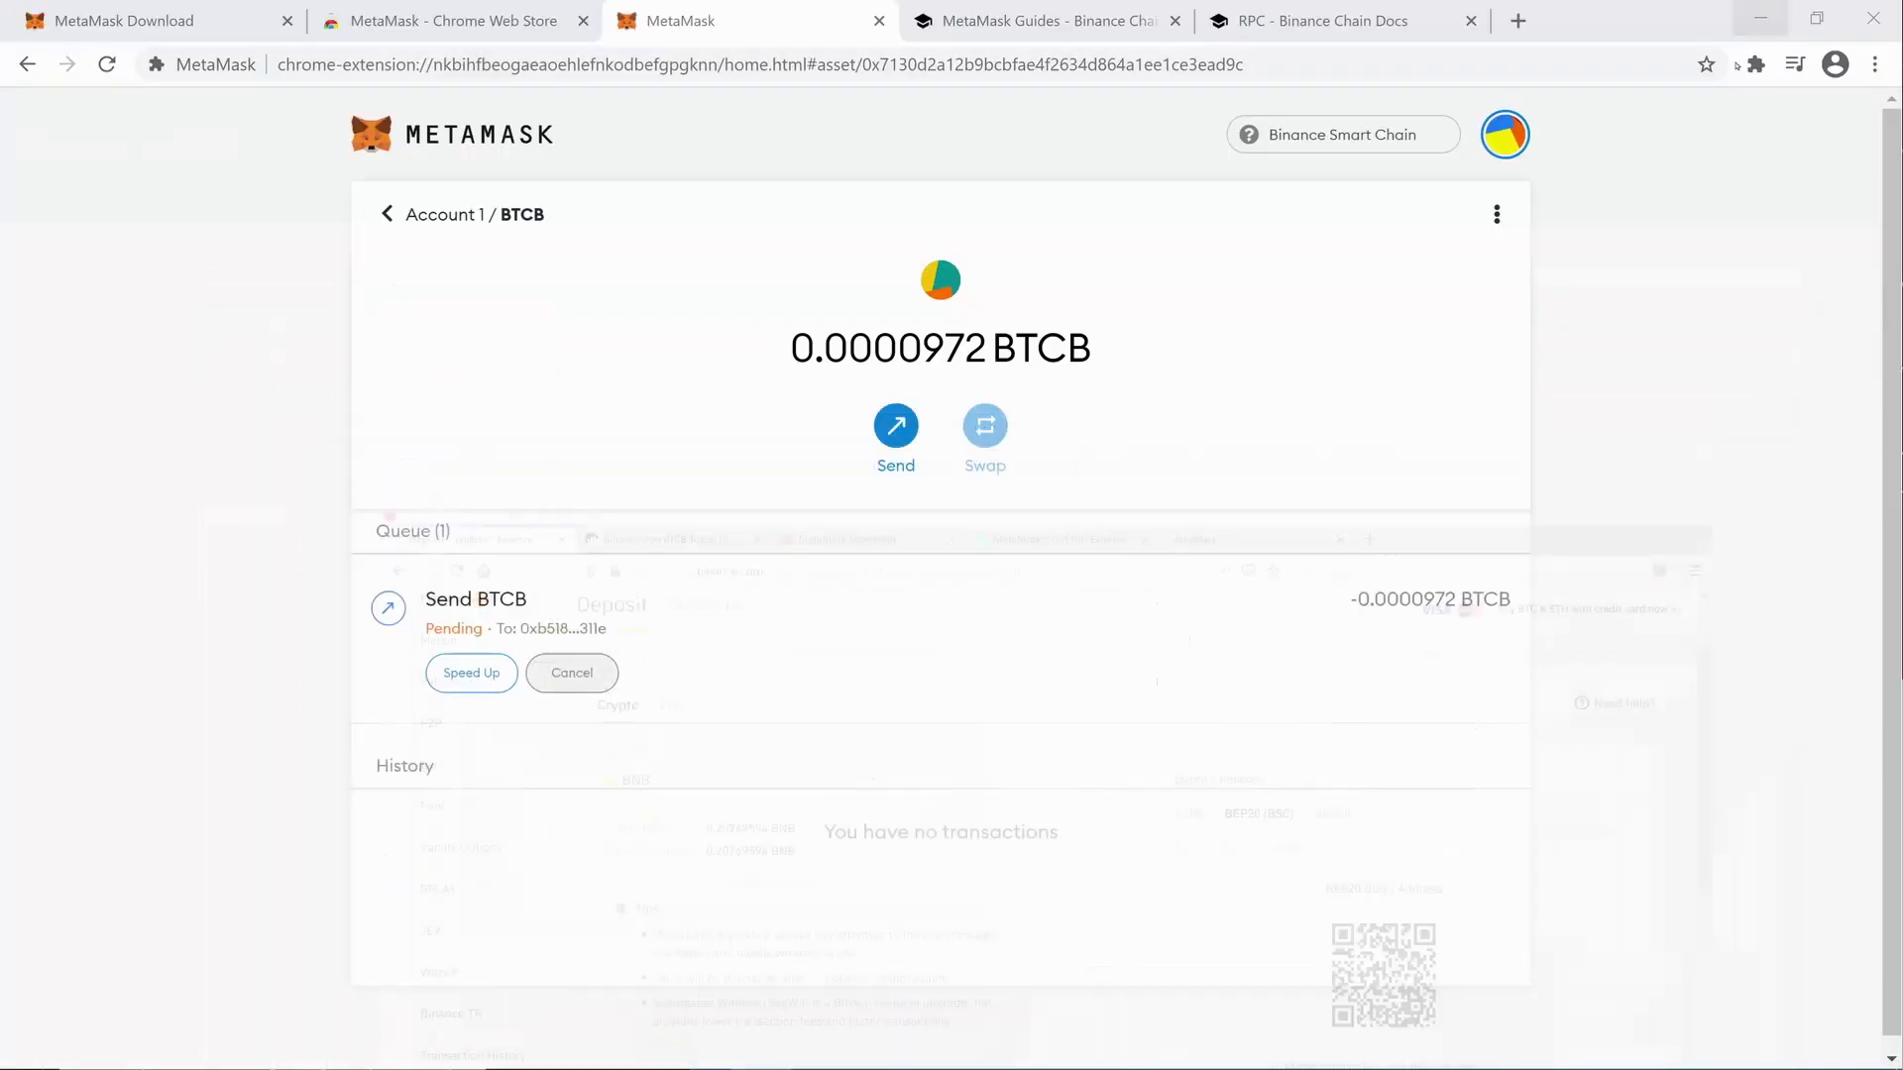
Start another MetaMask transfer to the Binance deposit address and choose the ETH asset holding the BNB balance.
click(896, 425)
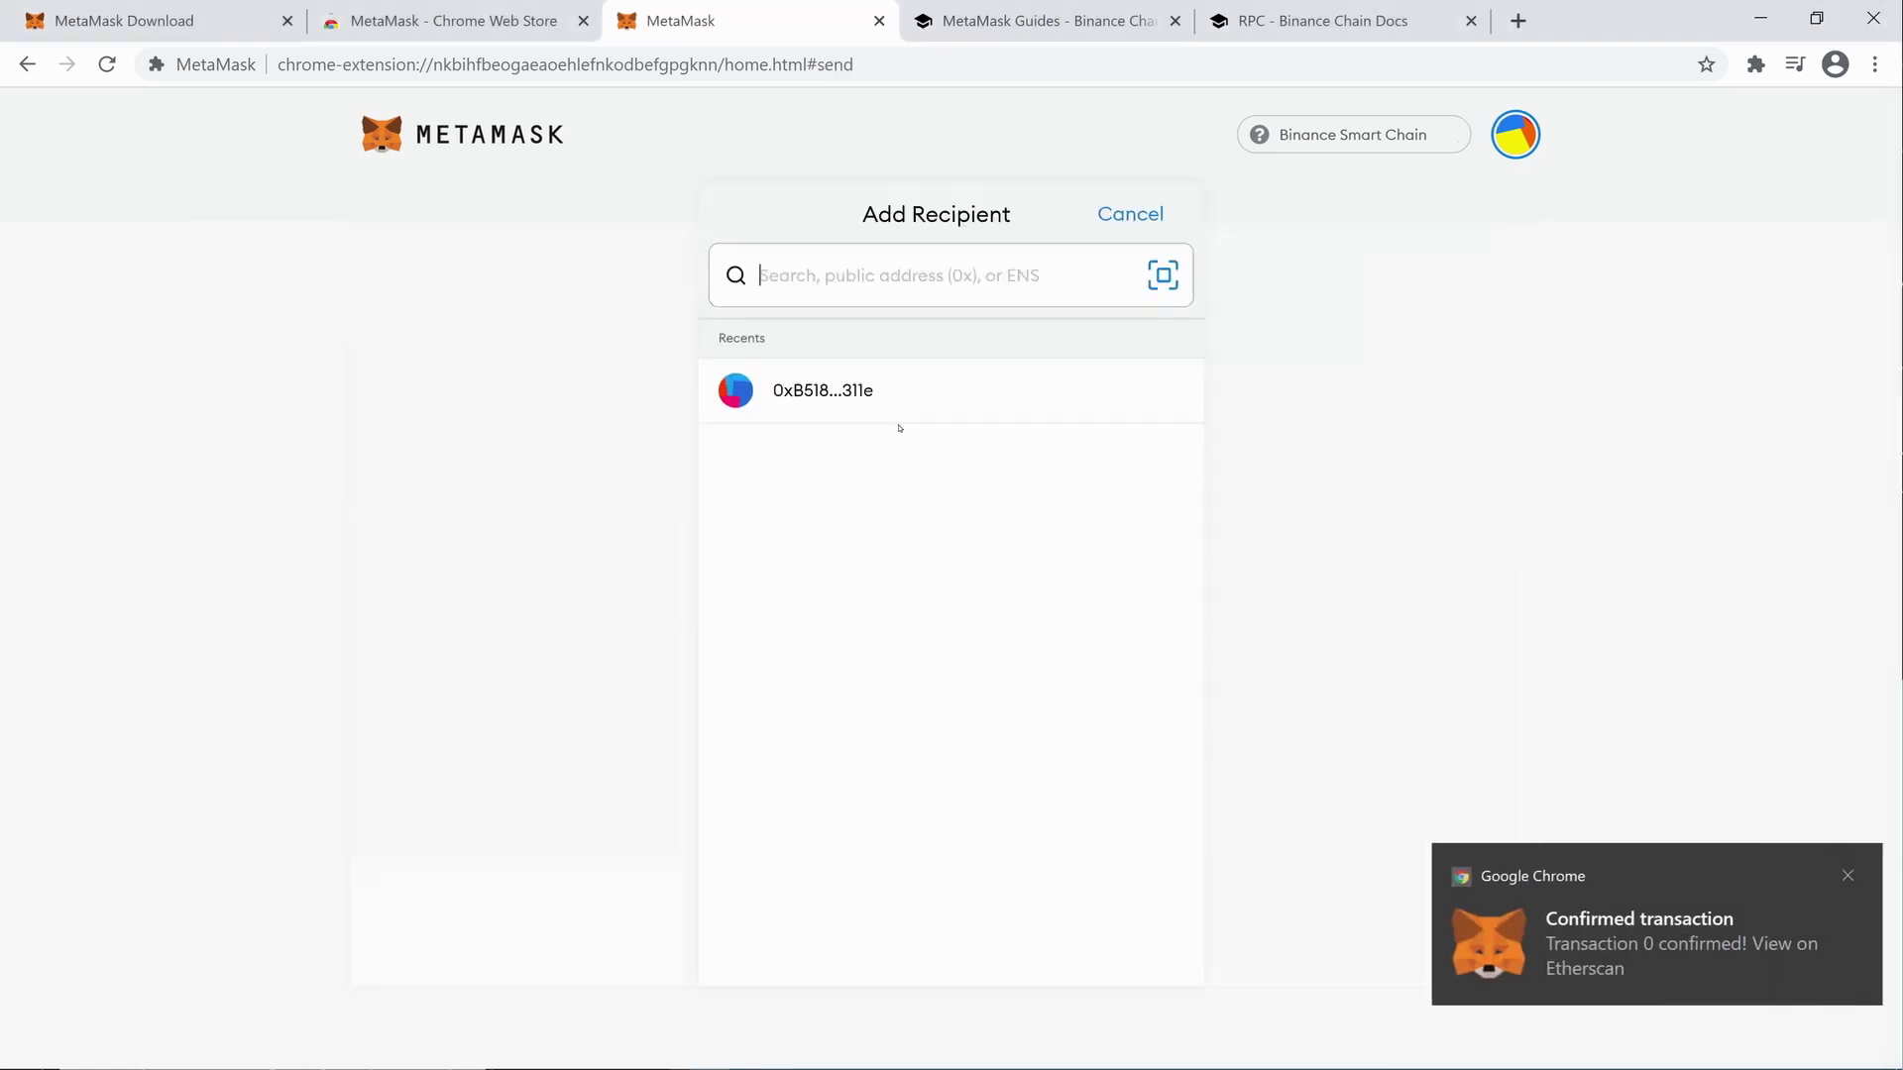
click(872, 368)
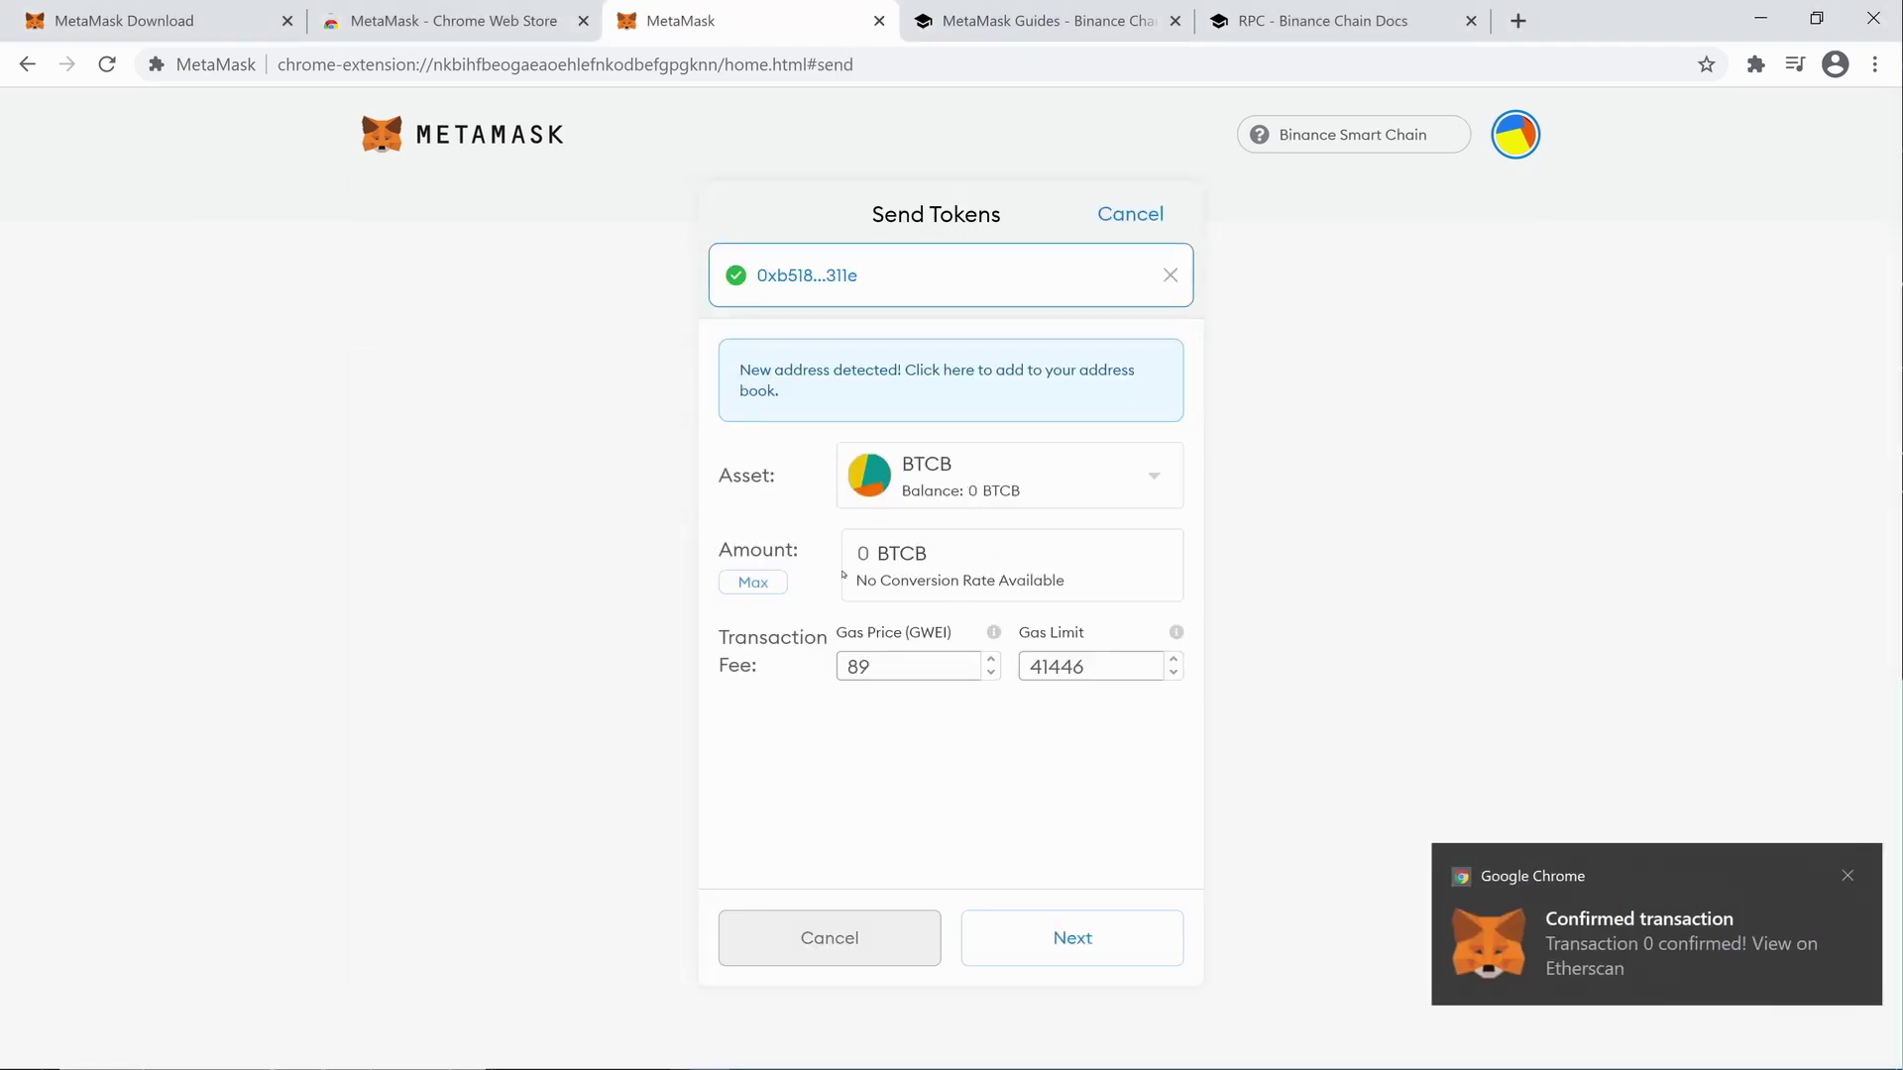
click(752, 579)
click(956, 495)
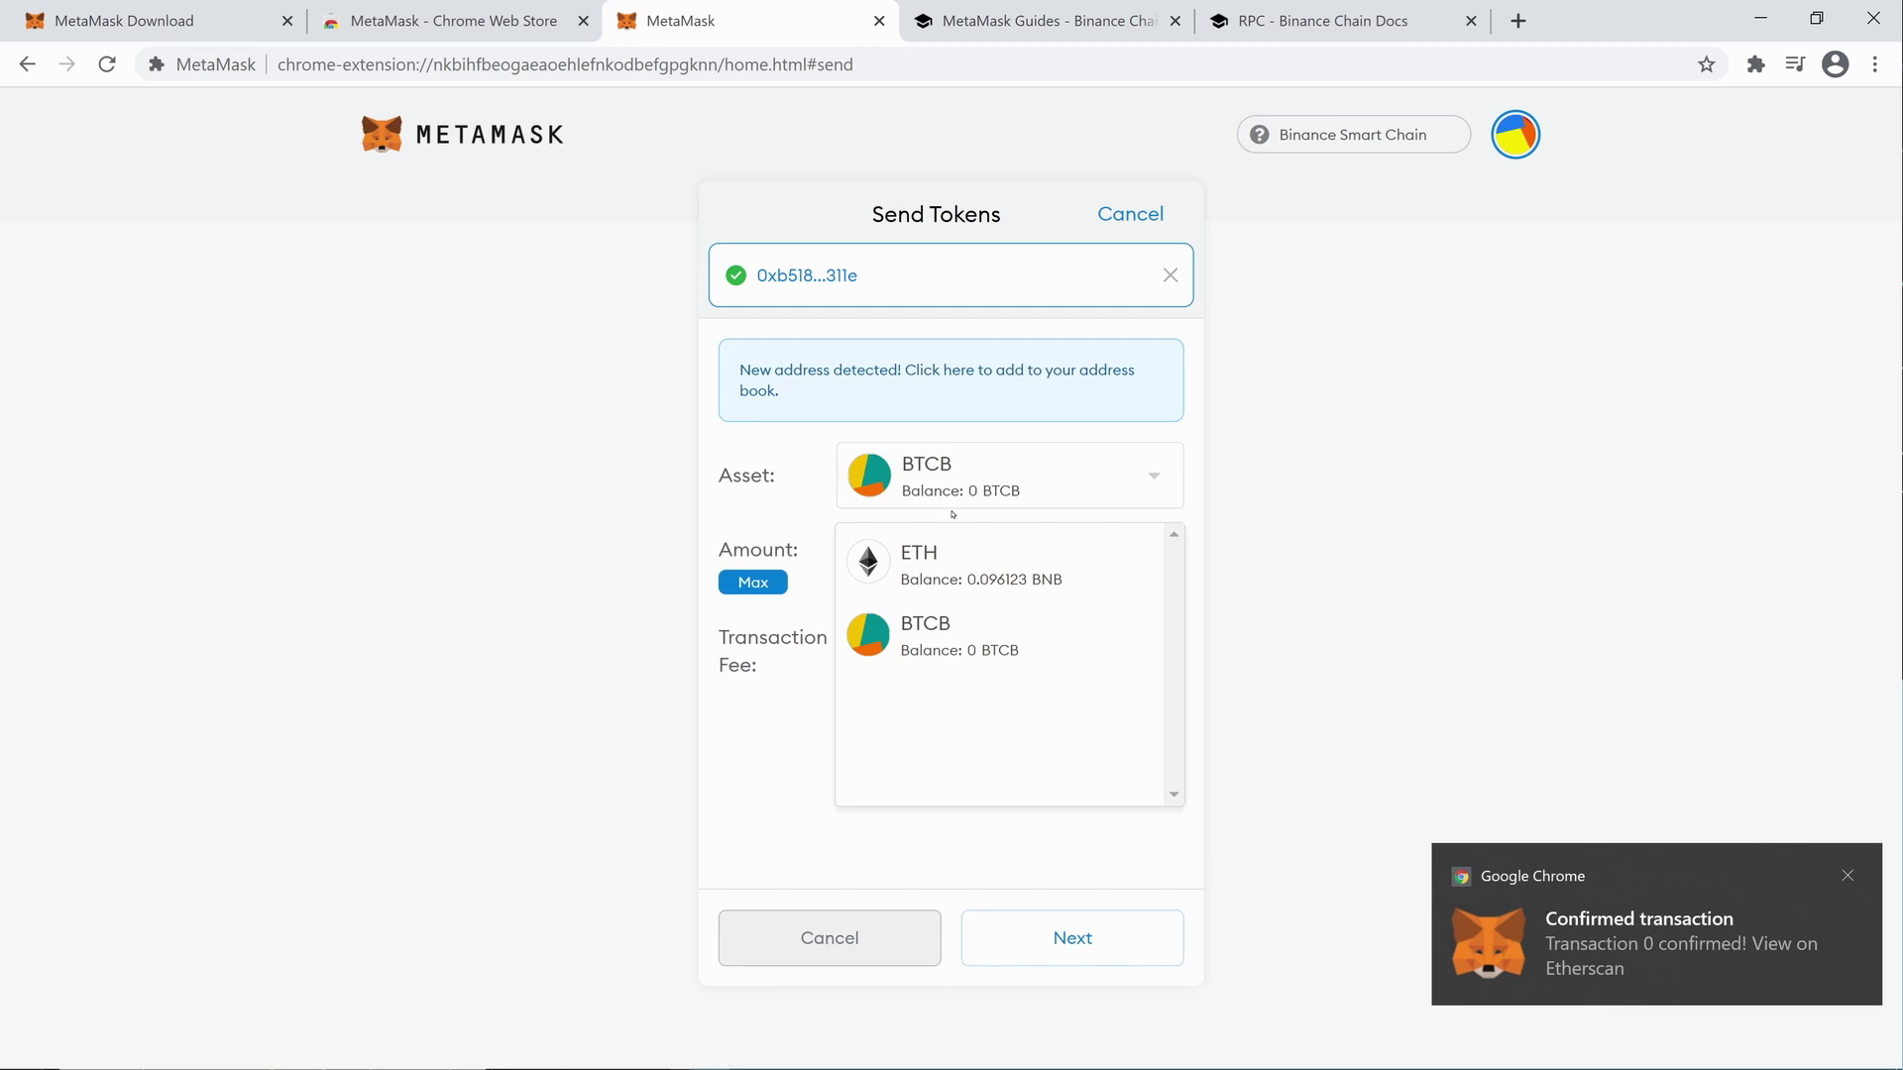
click(946, 558)
click(952, 468)
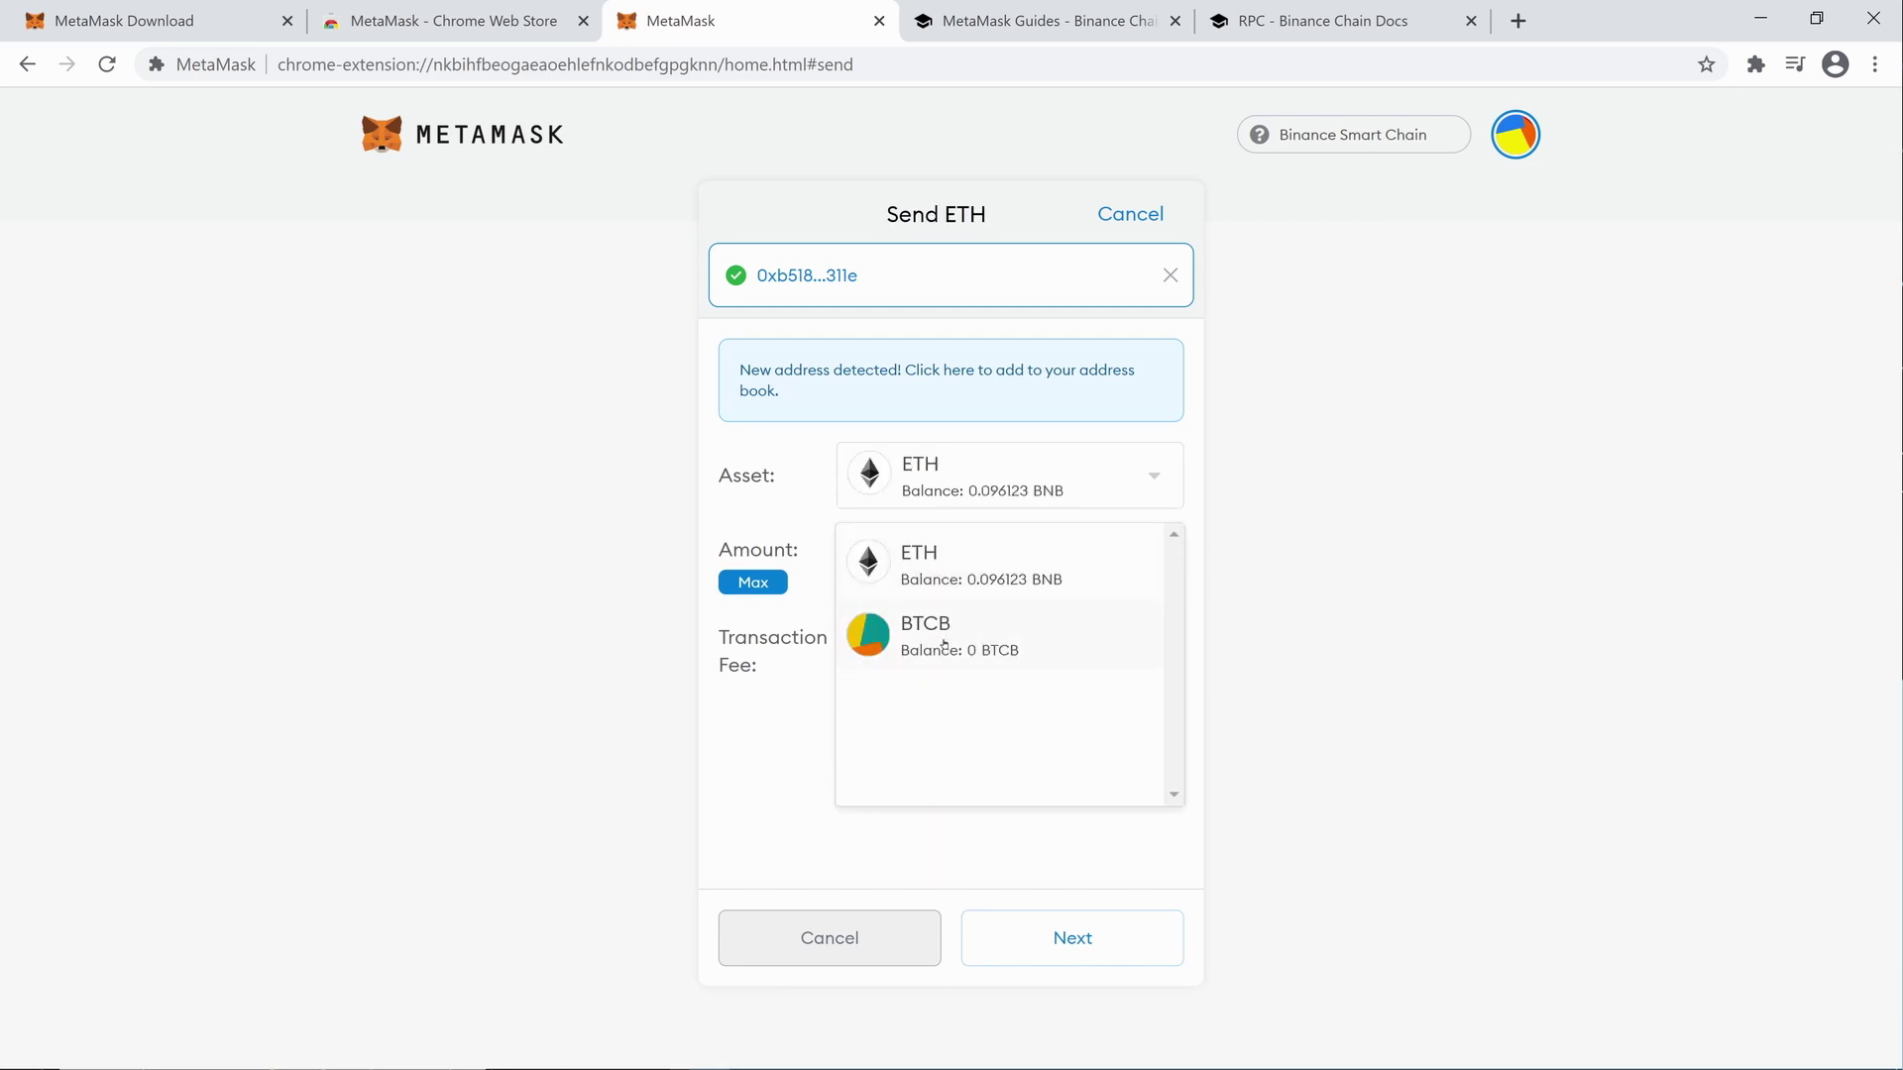
click(940, 578)
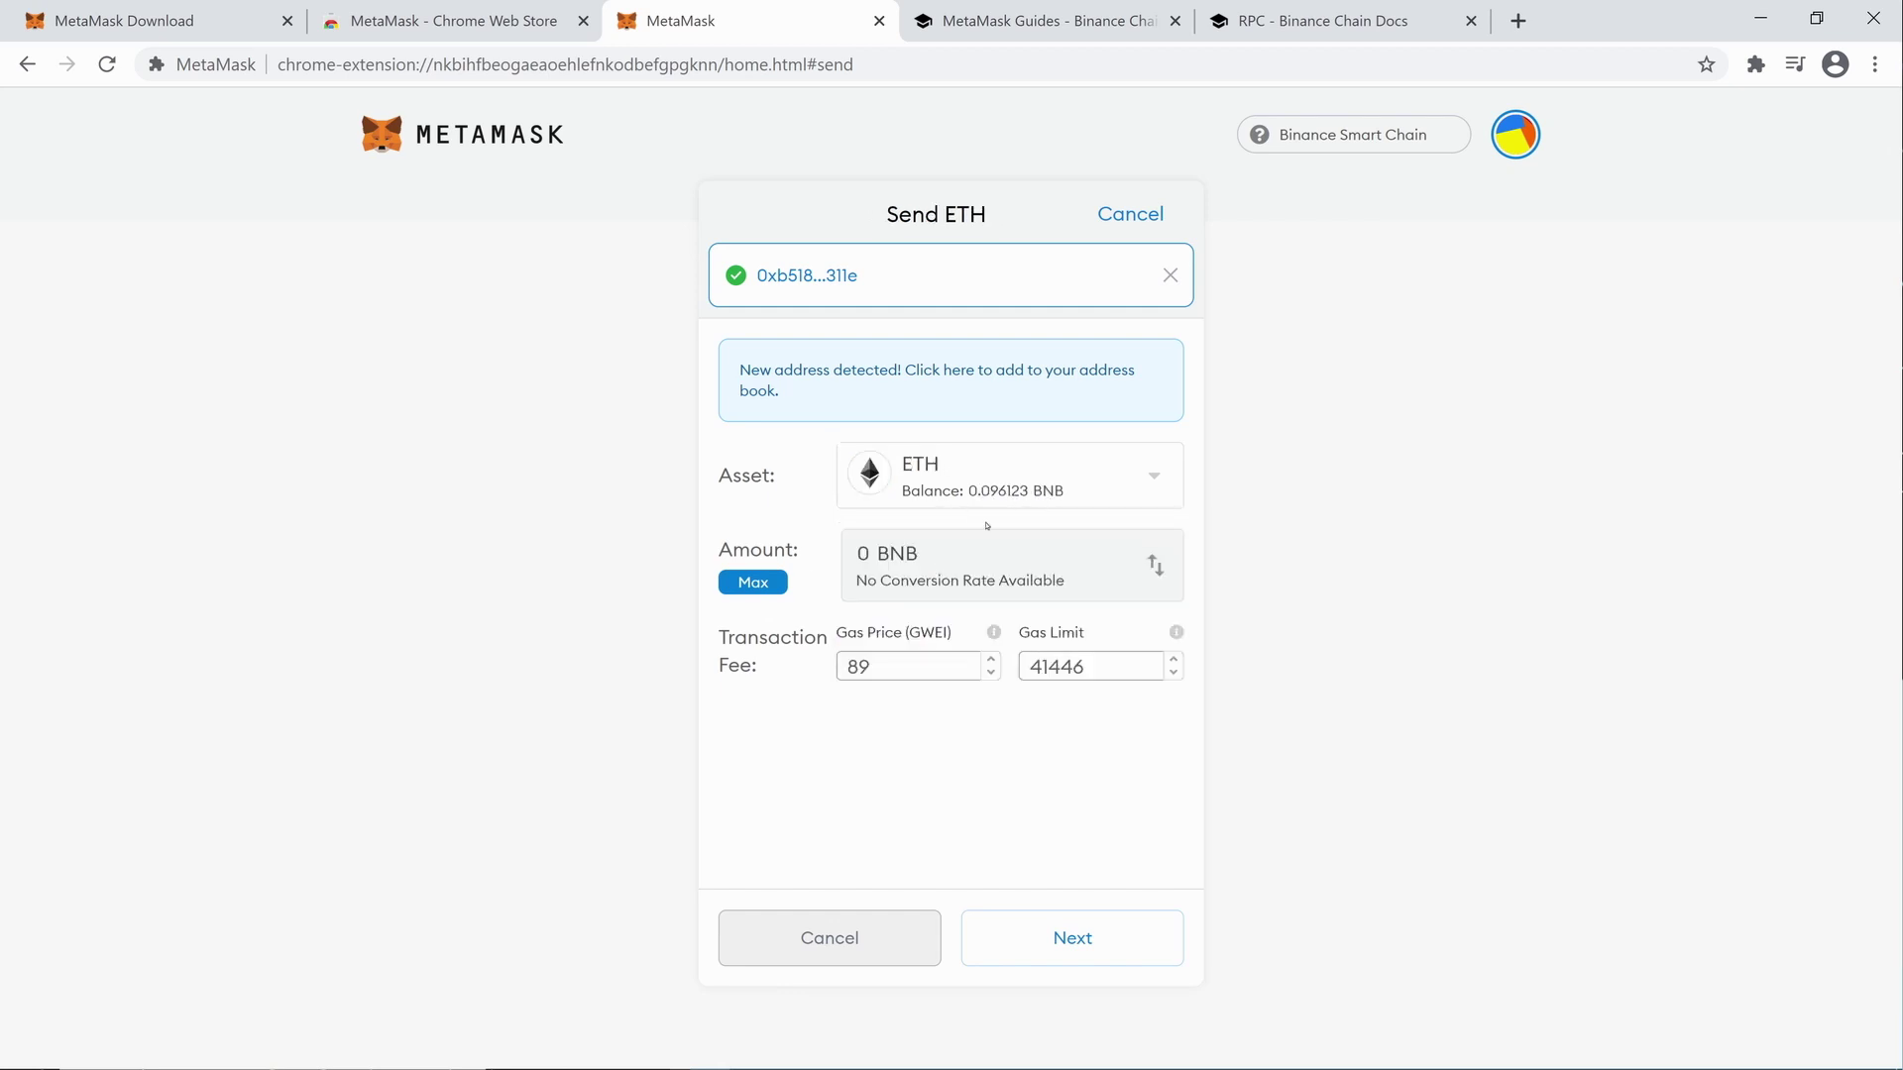
Set the transfer to the maximum amount, 0.092434 BNB, and confirm the transaction.
click(763, 585)
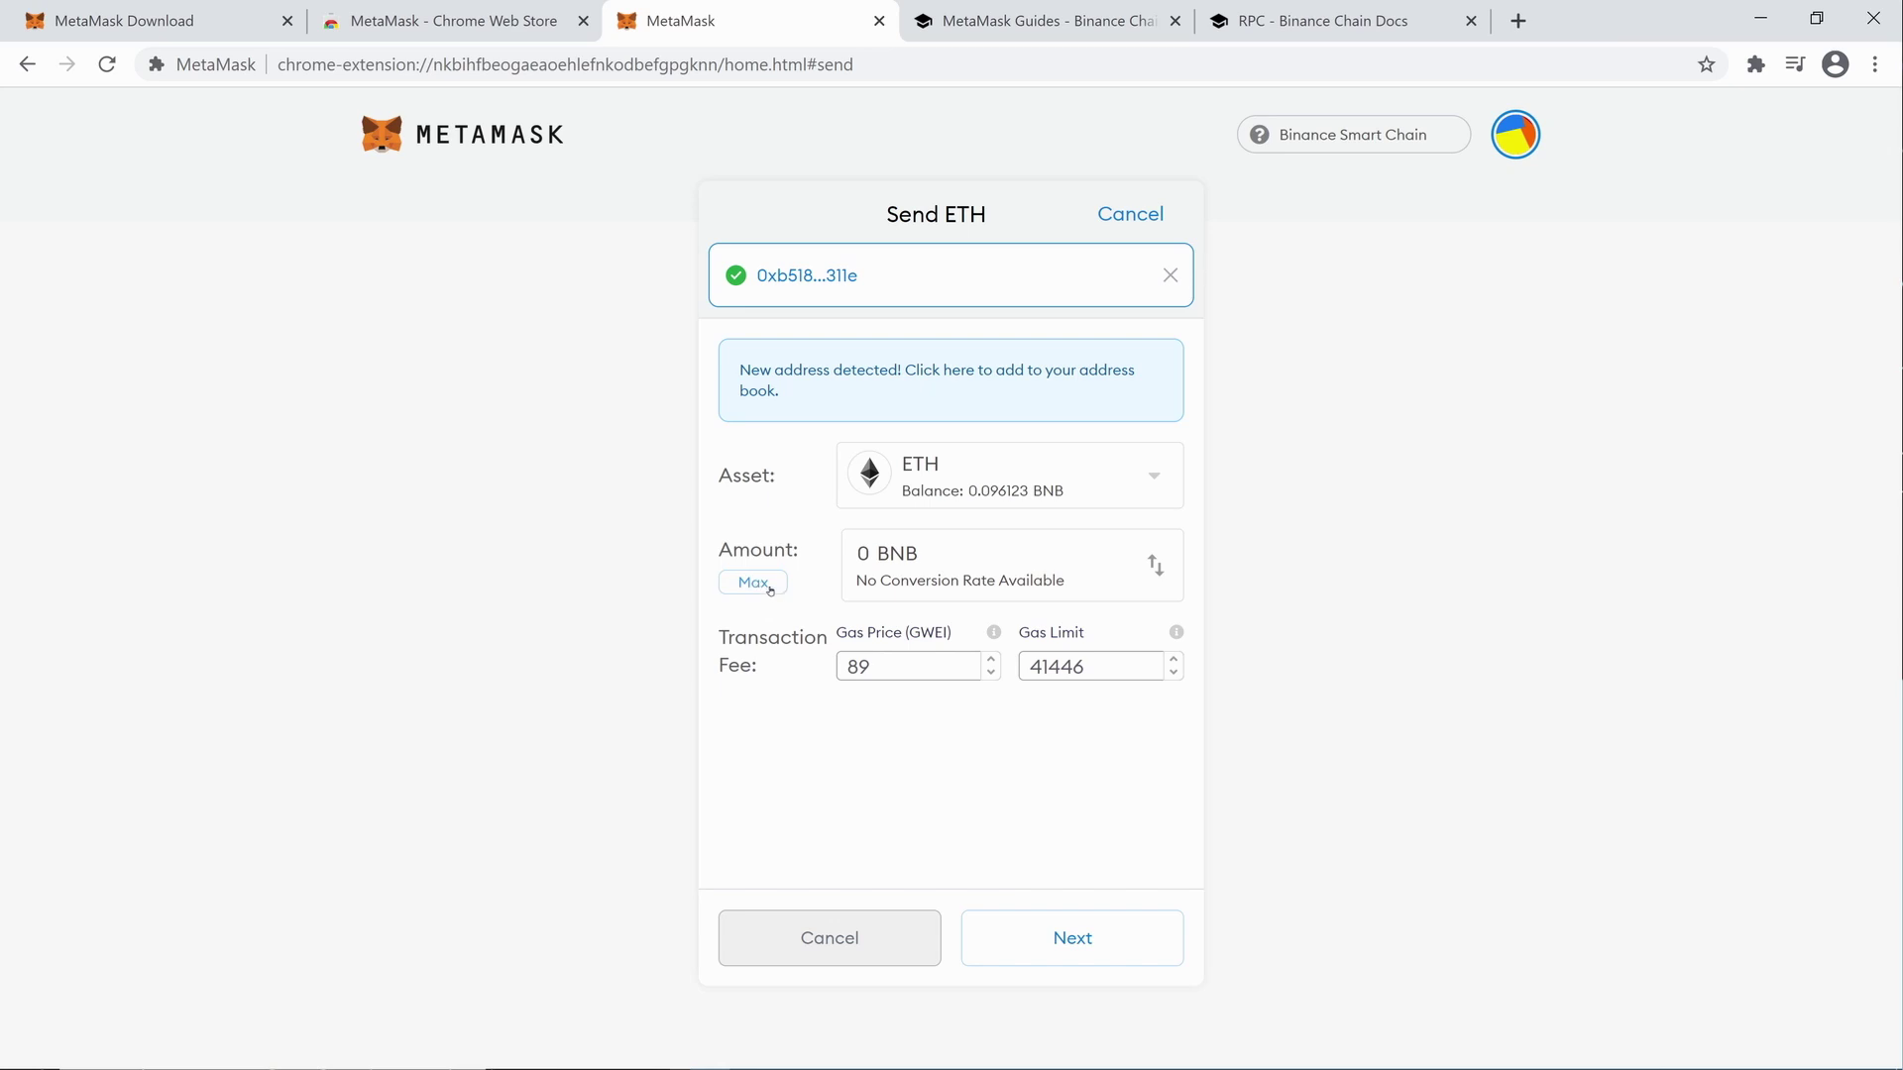
click(1073, 937)
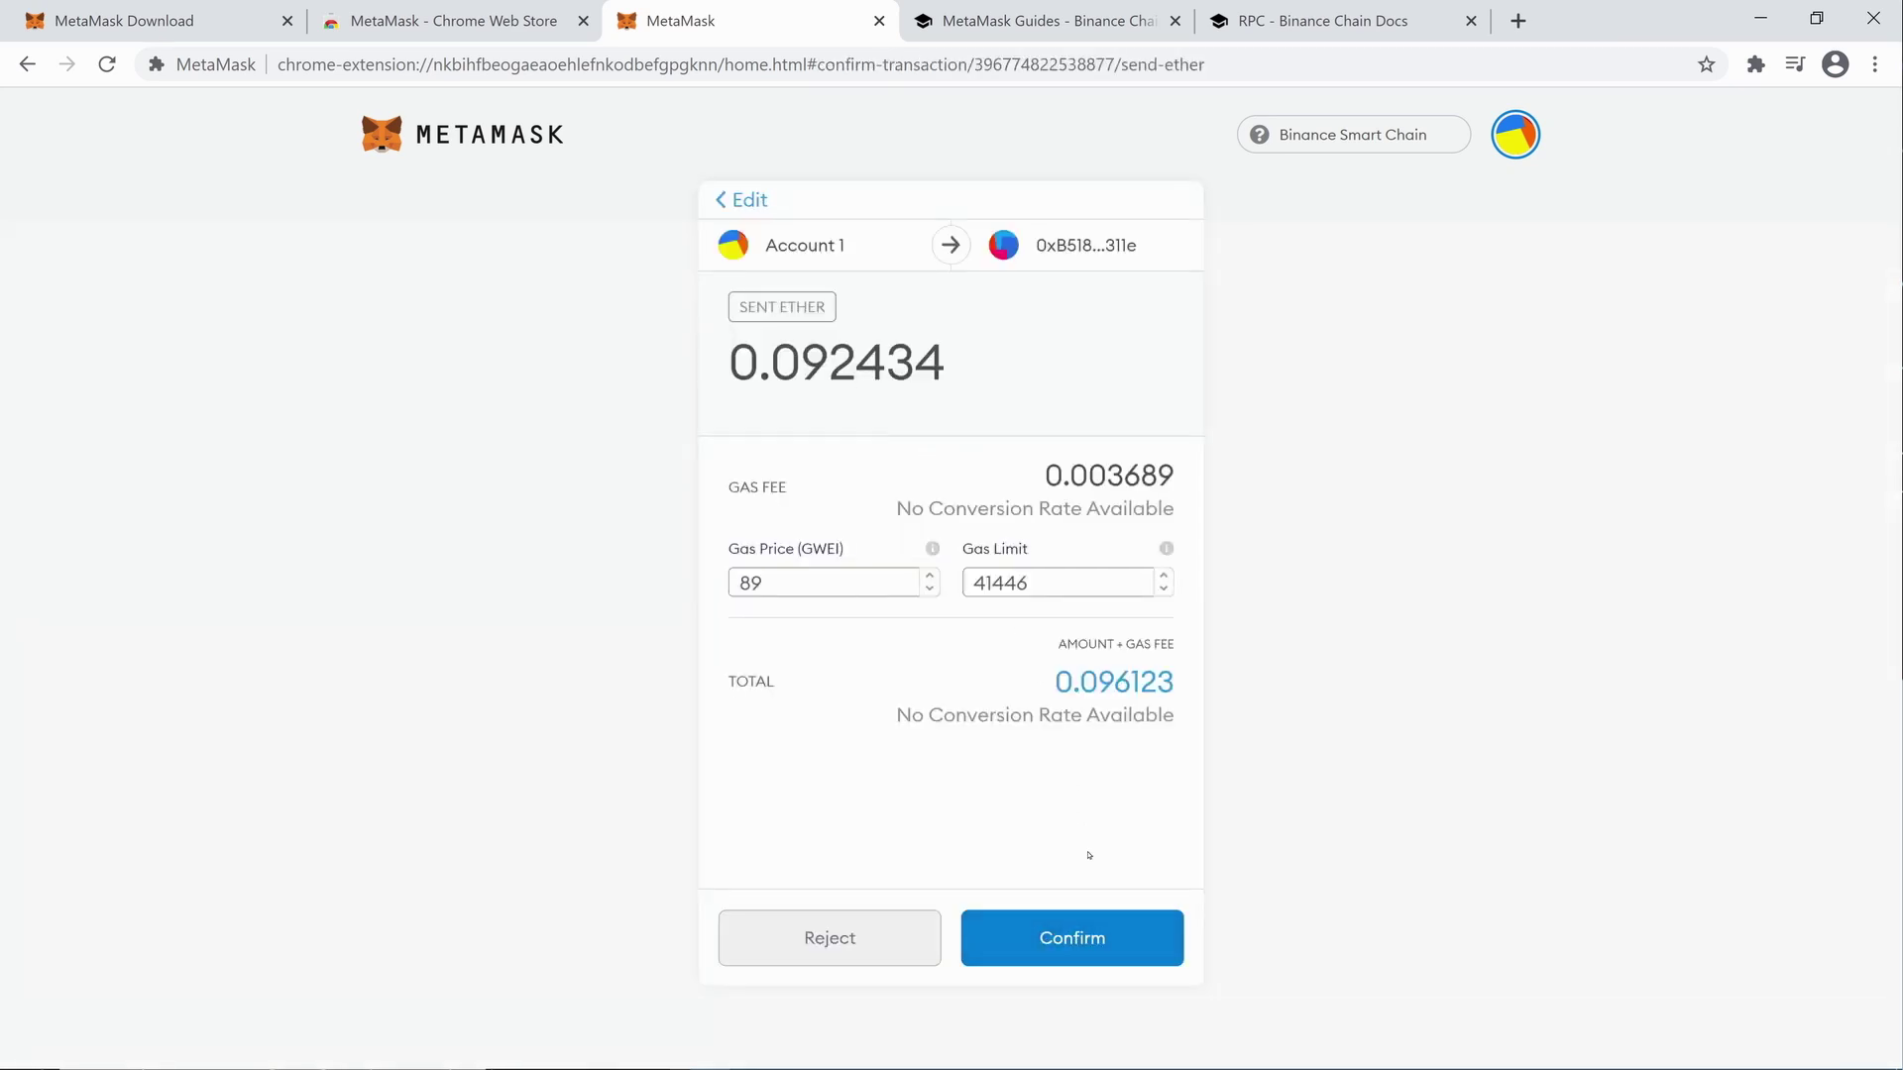
click(1118, 960)
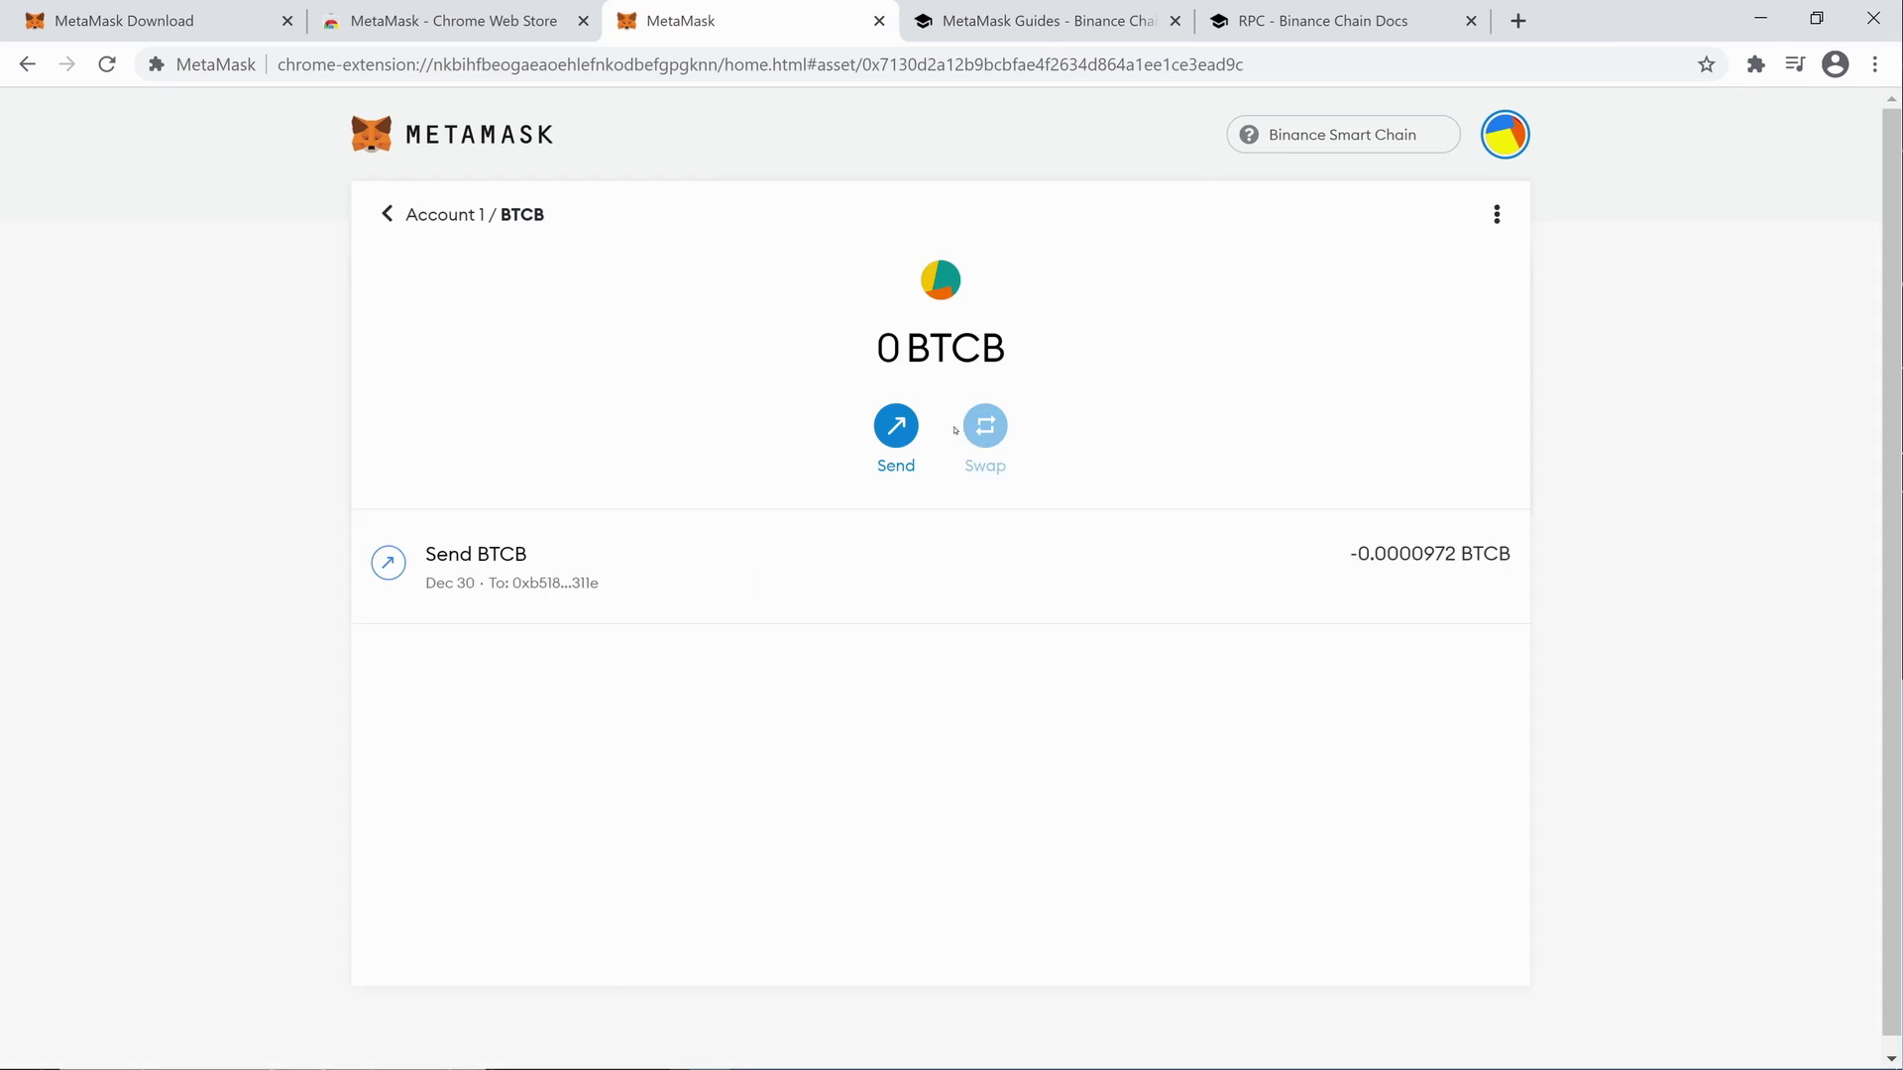